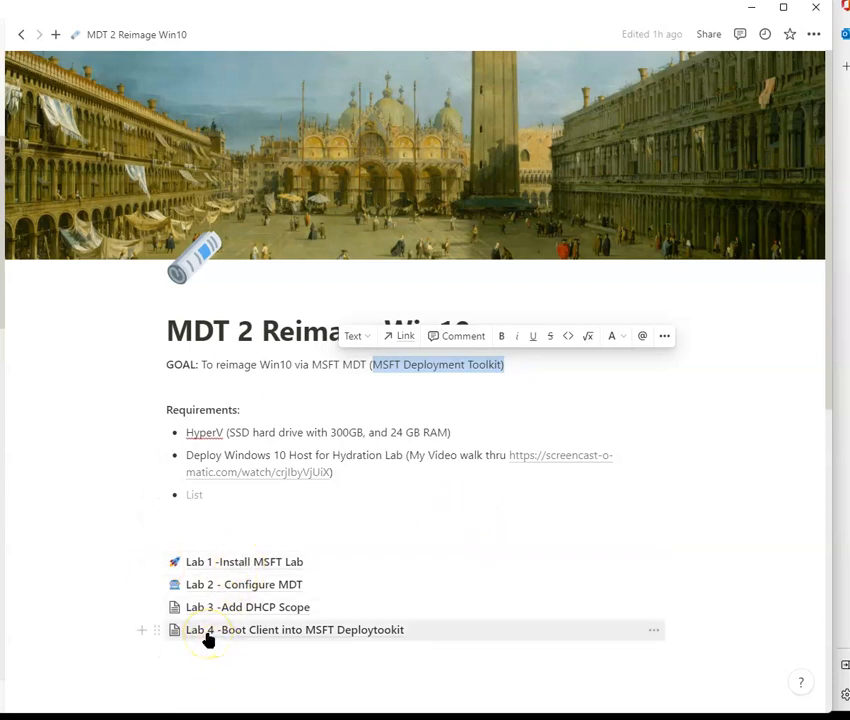
Step: Open the Lab 1 - Install MSFT Lab page and review its requirements and install video
click(268, 563)
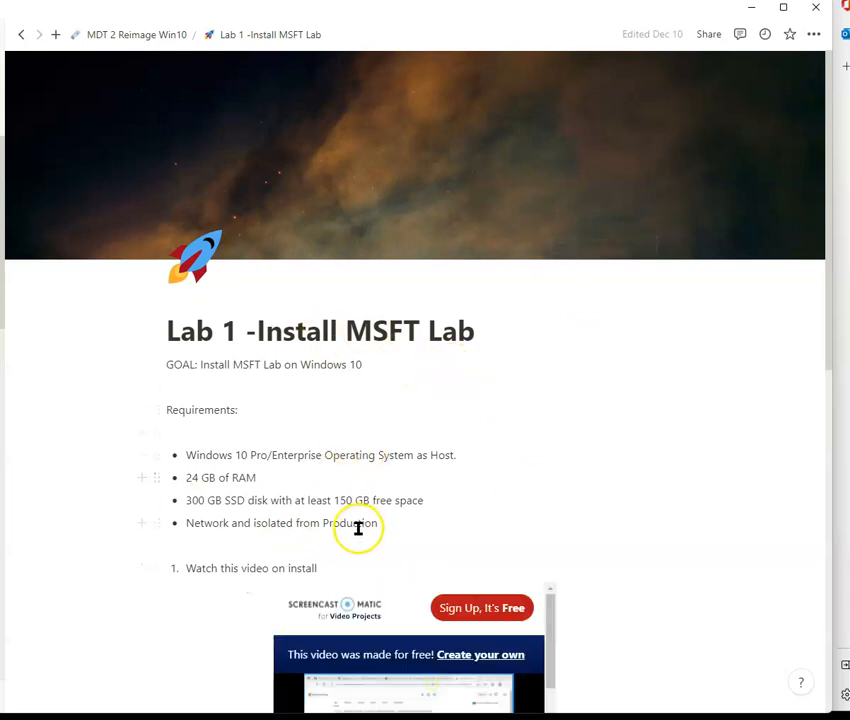
scroll(423, 473, down, 2)
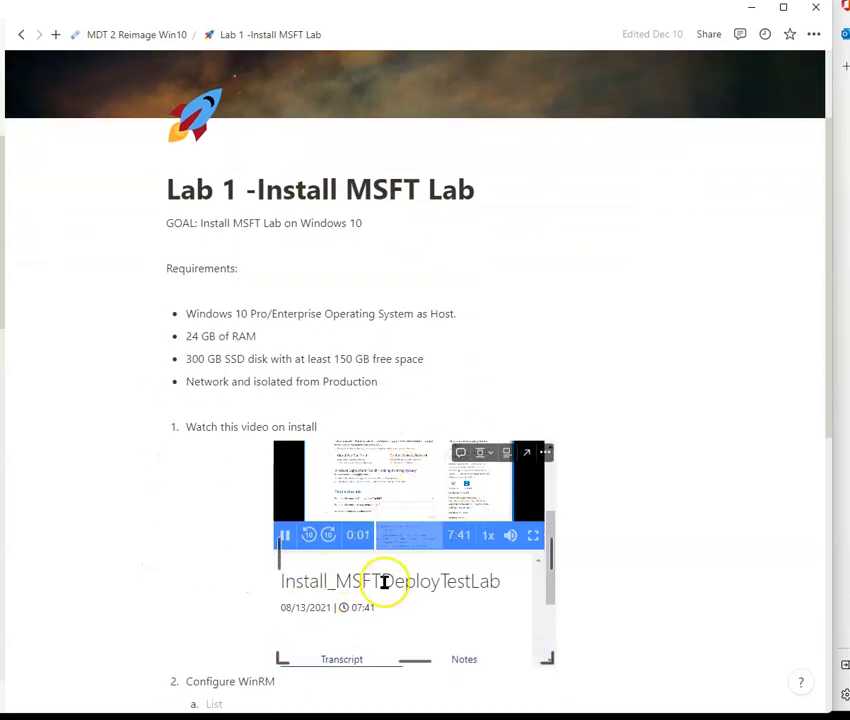
scroll(372, 545, up, 2)
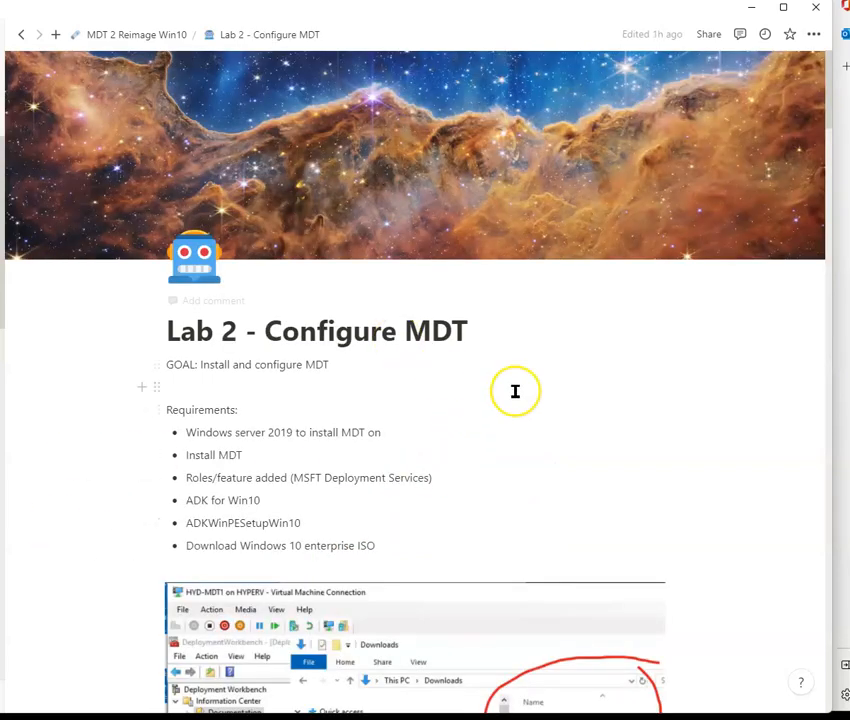
Step: Scroll through the Lab 2 - Configure MDT page to review the requirements and download instructions for ADK, MDT and the Windows 10 ISO
scroll(512, 385, down, 2)
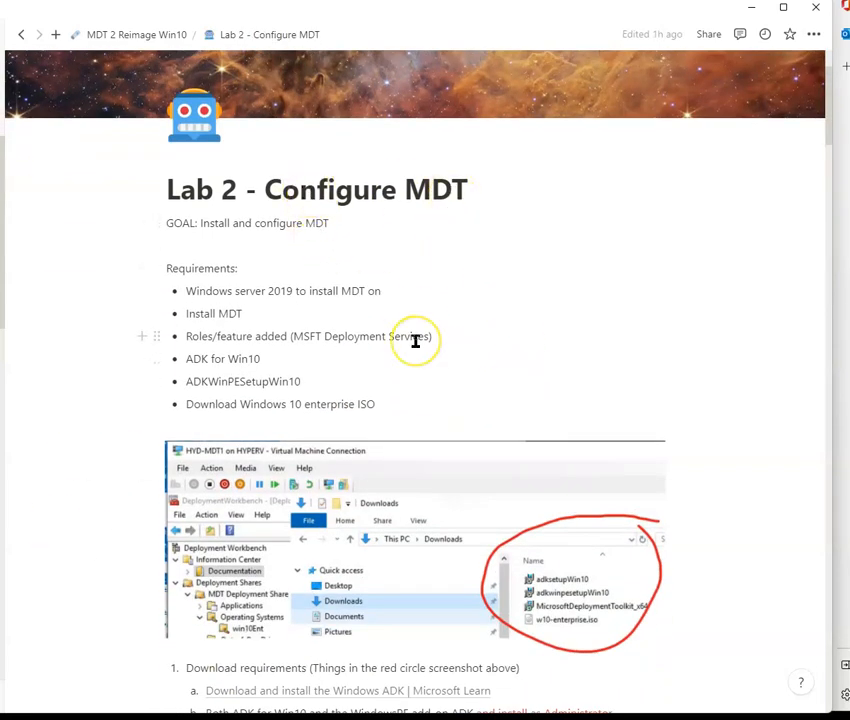
scroll(415, 341, down, 2)
scroll(429, 400, down, 2)
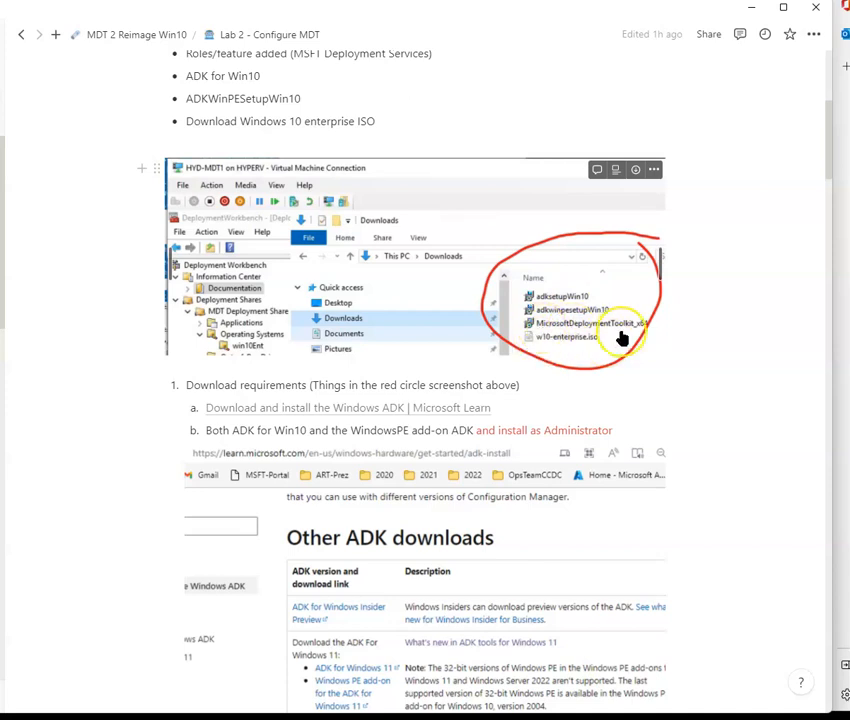
scroll(326, 239, down, 3)
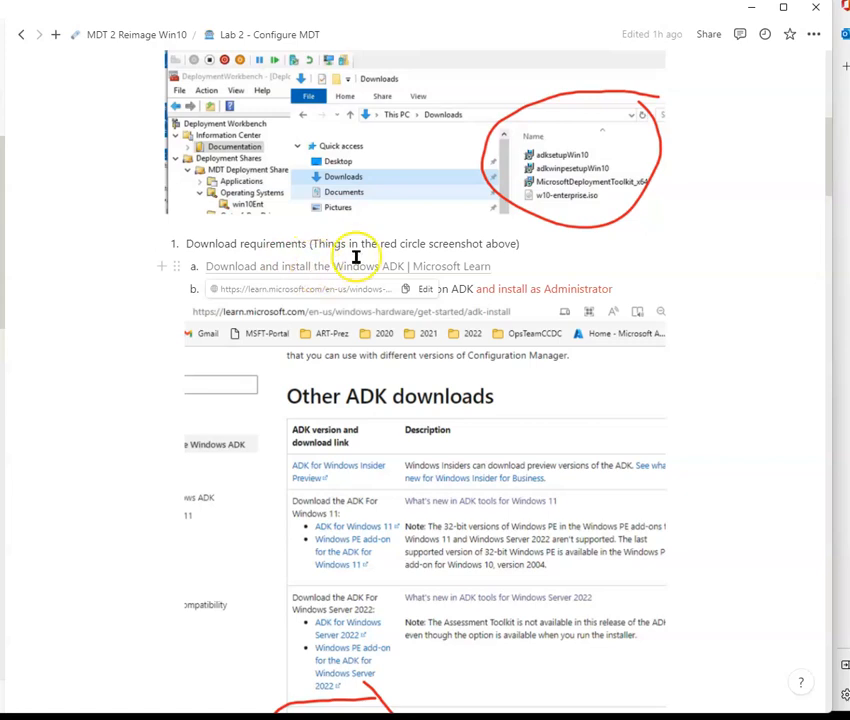
drag(504, 290, 641, 309)
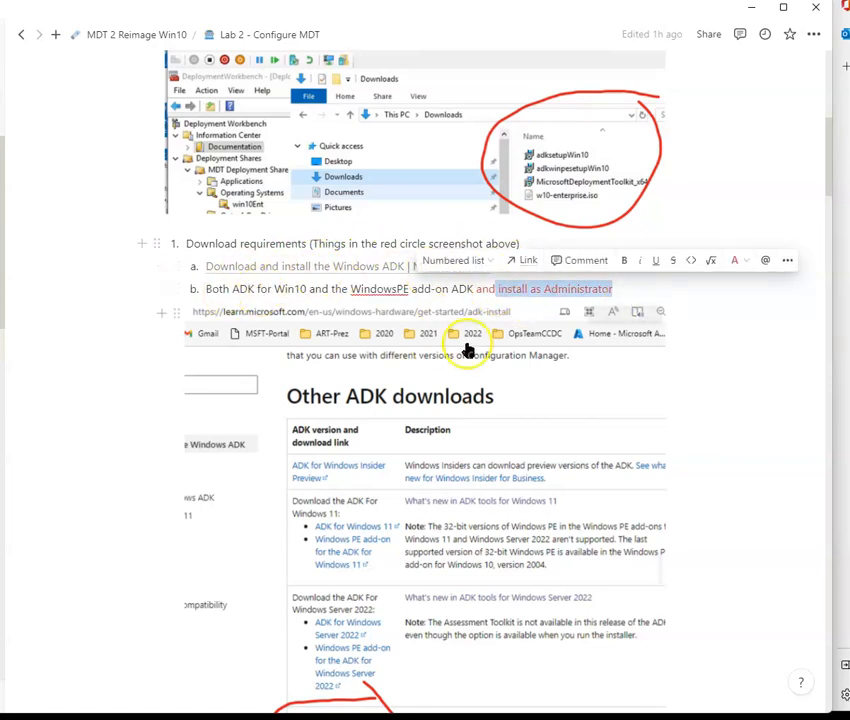
scroll(446, 342, down, 6)
scroll(368, 478, down, 6)
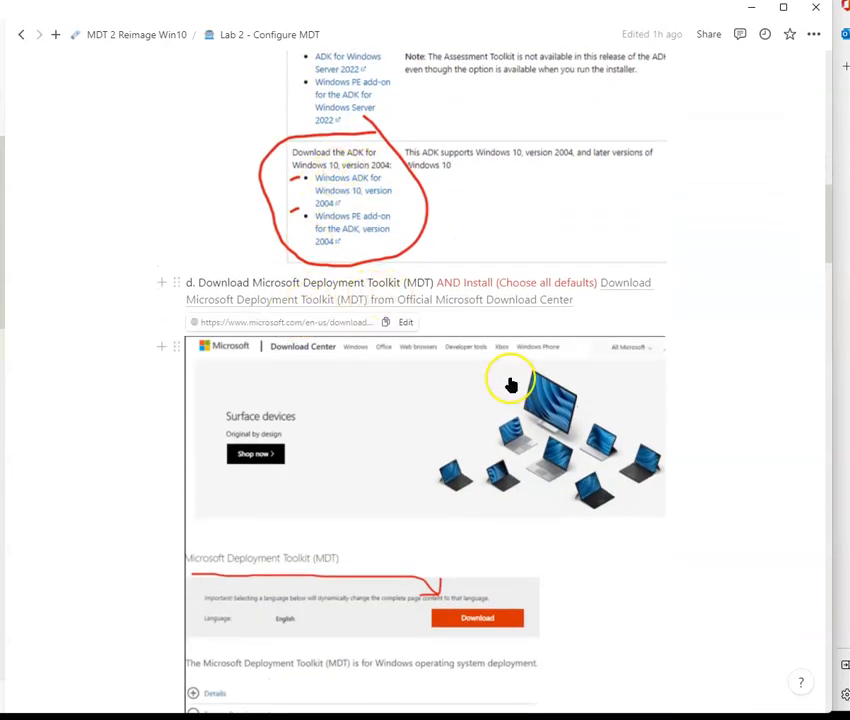
scroll(275, 463, down, 2)
scroll(516, 567, down, 2)
scroll(285, 408, down, 9)
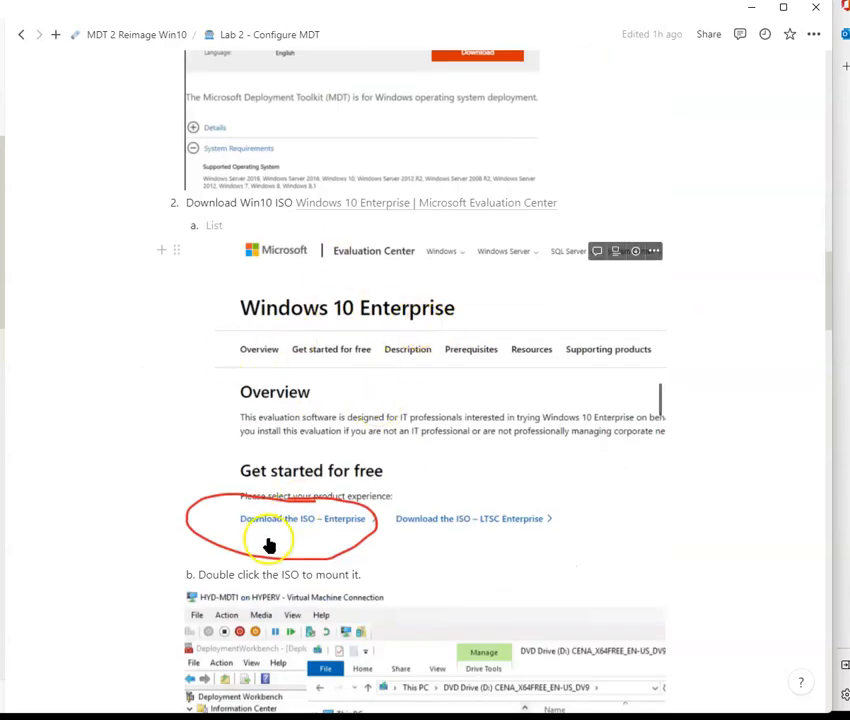
scroll(484, 370, down, 6)
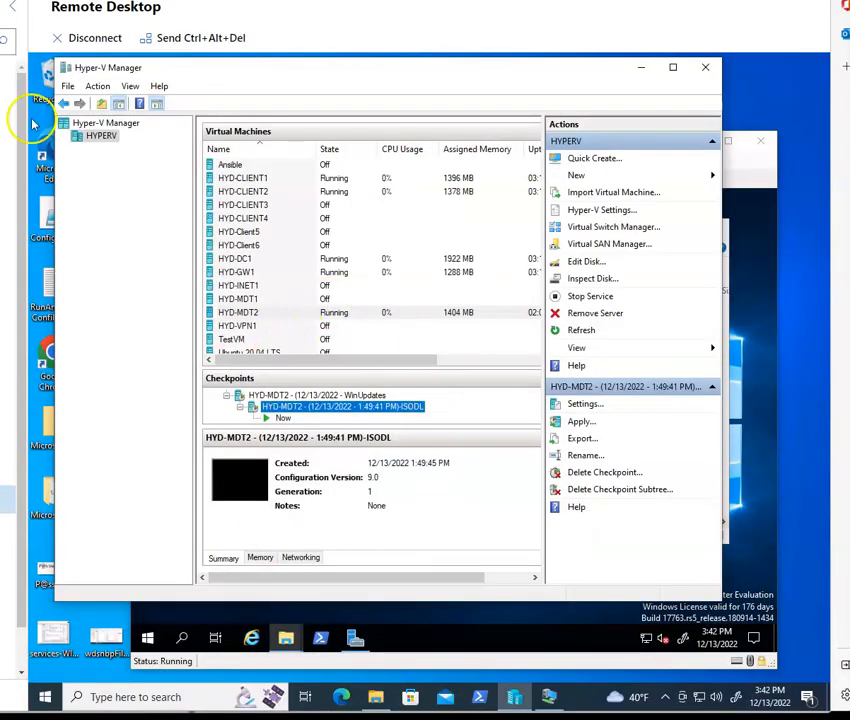
Step: Select the HYD-MDT2 virtual machine and its 1:49:41 PM ISODL checkpoint, then bring up its virtual machine connection window
drag(190, 70, 171, 75)
click(237, 314)
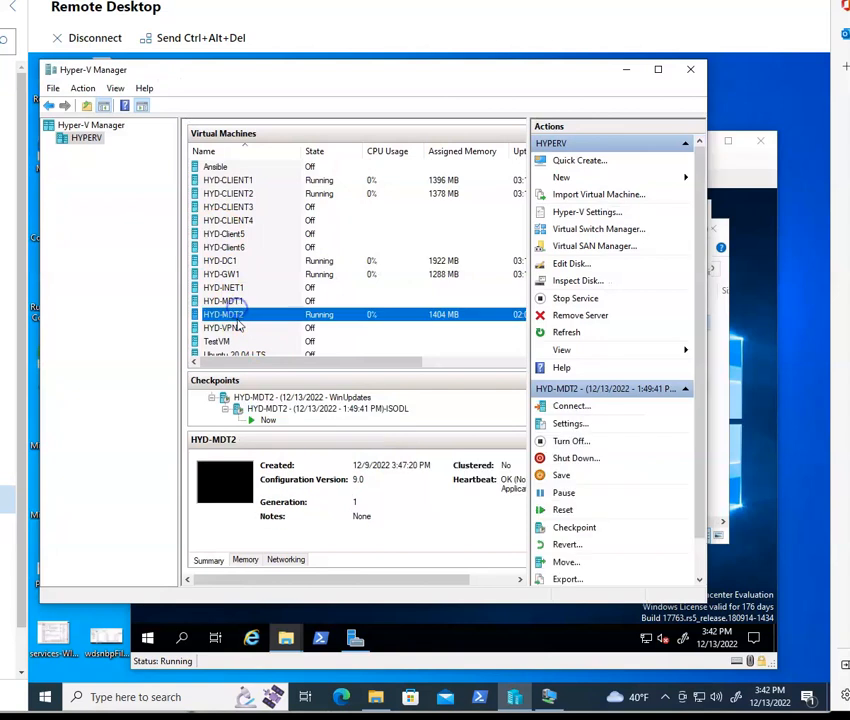
click(382, 420)
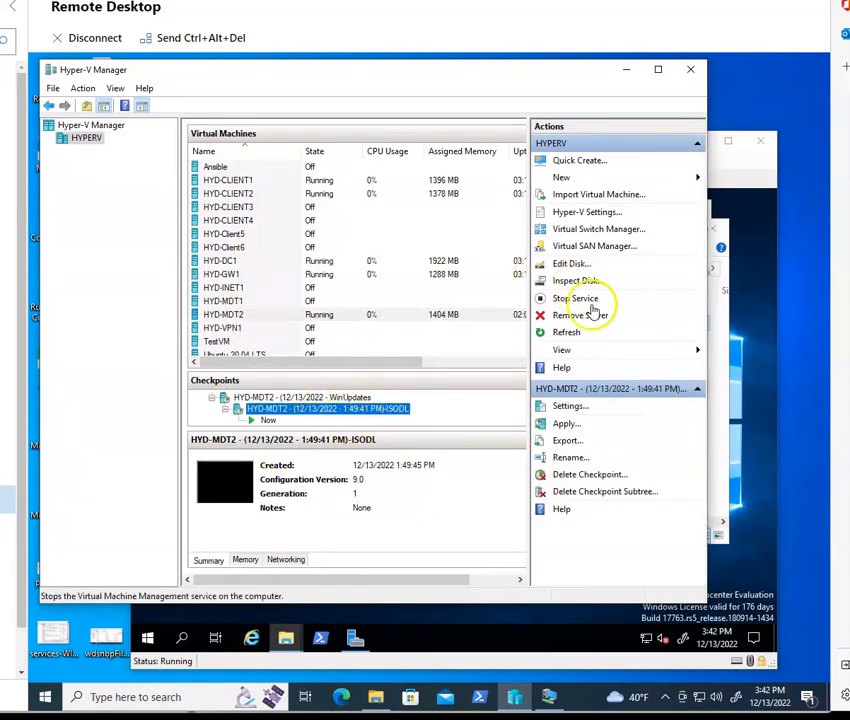
click(729, 177)
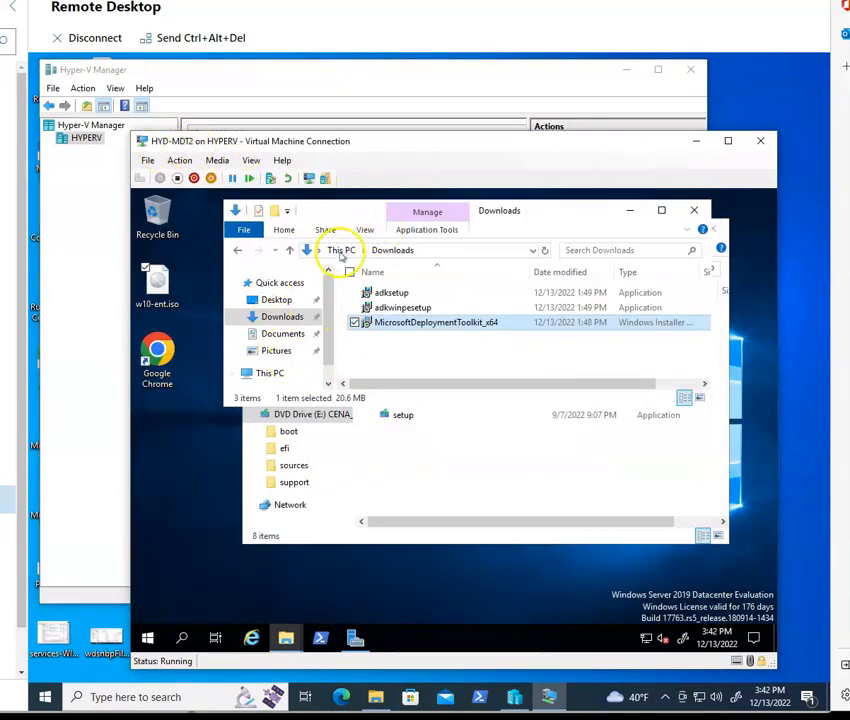
Step: Point out the downloaded adksetup, adkwinpesetup and MicrosoftDeploymentToolkit_x64 installers in the VM's Downloads folder
click(432, 293)
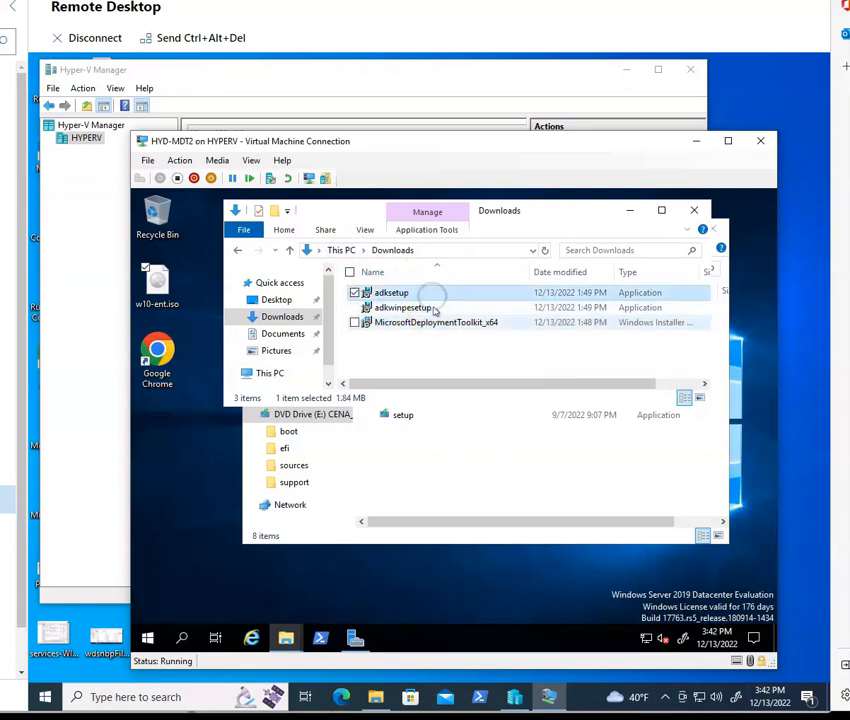
click(432, 306)
click(436, 323)
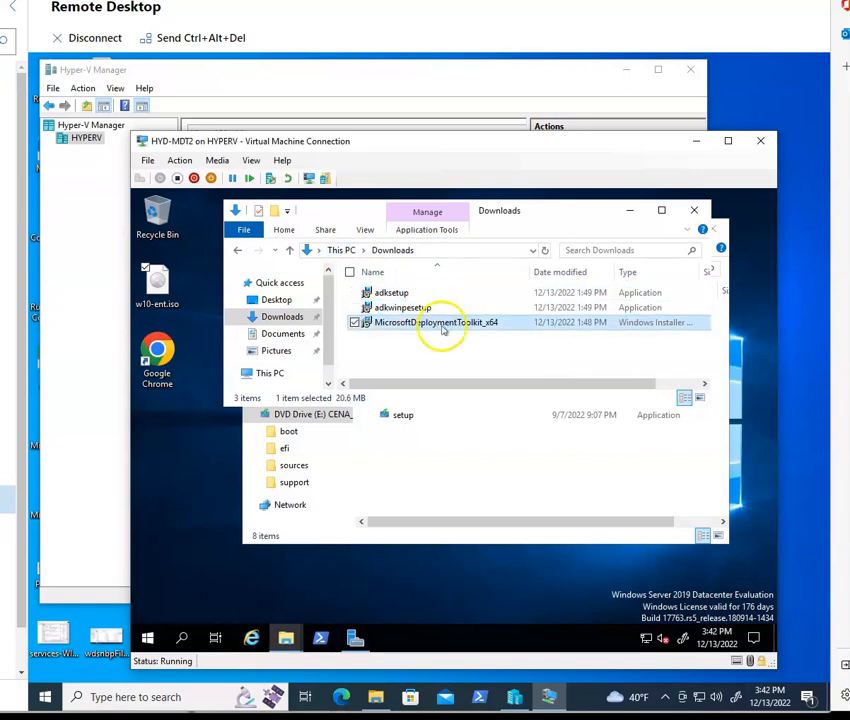
Step: Mount the w10-ent.iso file from the VM desktop, inspect the mounted DVD drive's contents, and close that window
click(197, 302)
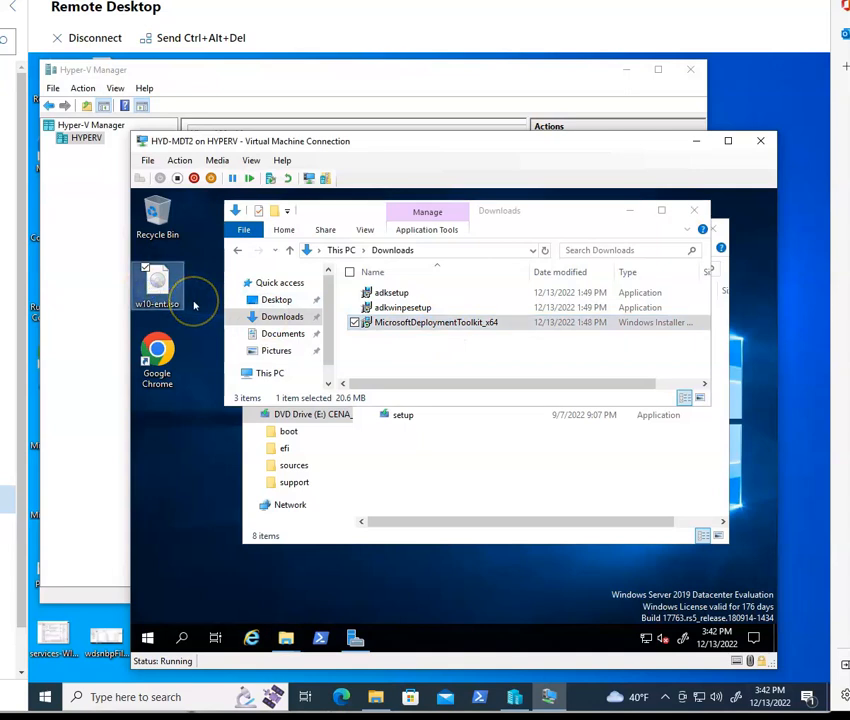
double_click(400, 415)
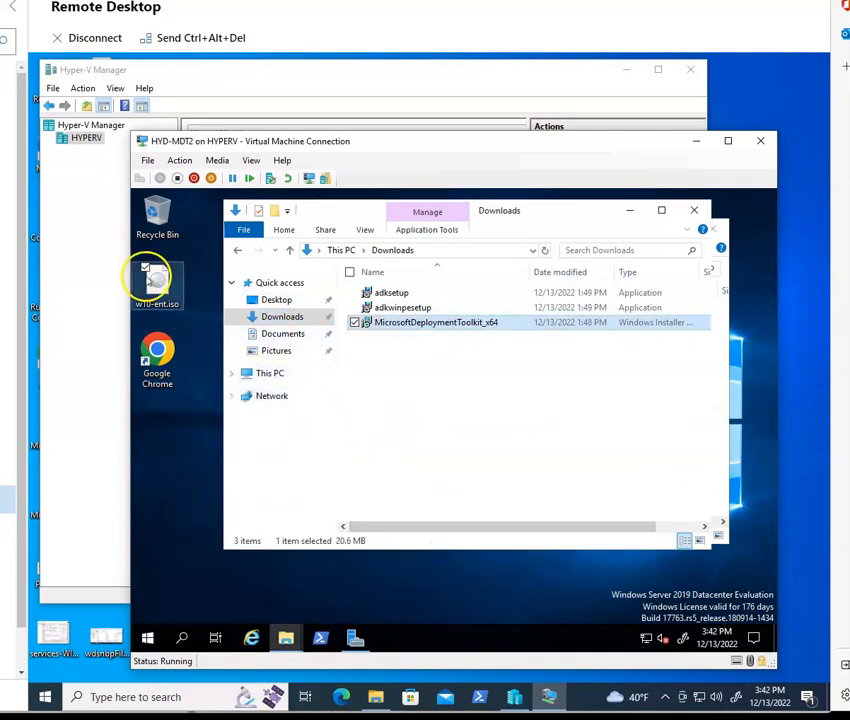
double_click(157, 284)
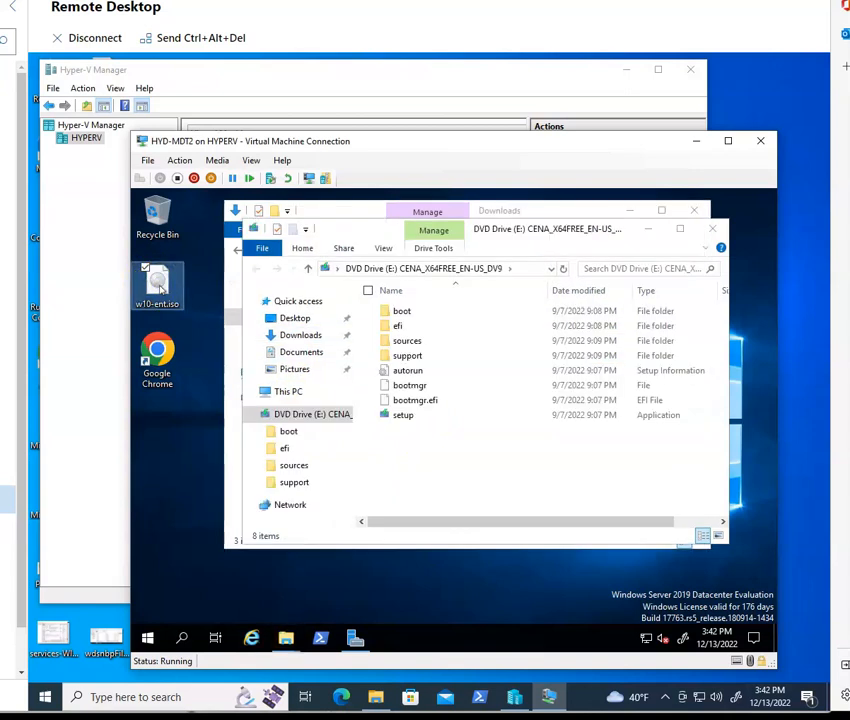
click(313, 420)
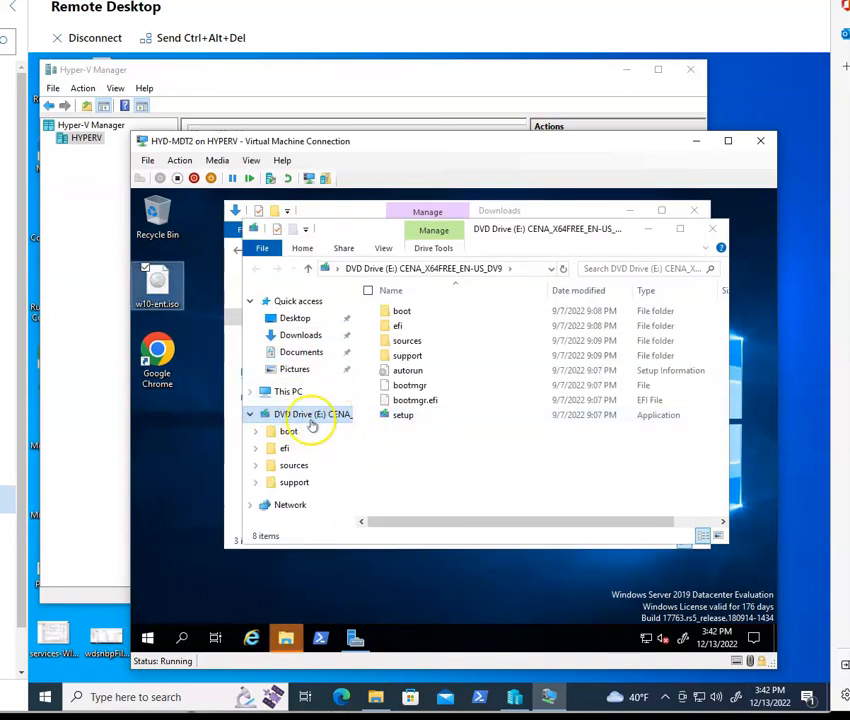
click(712, 229)
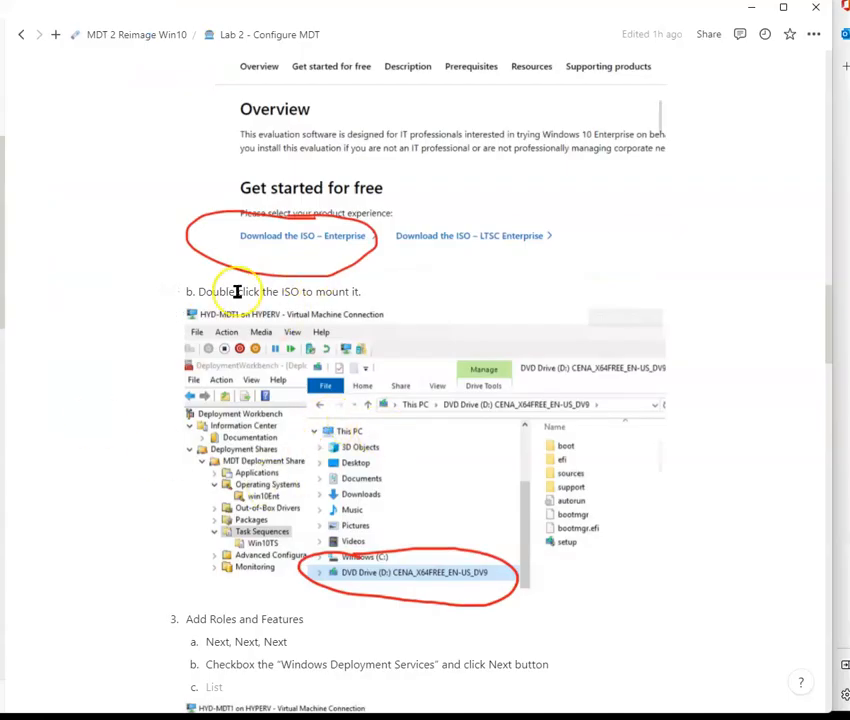
Step: Review the lab notes on mounting the ISO and adding the Windows Deployment Services role
drag(241, 291, 378, 290)
scroll(380, 420, down, 3)
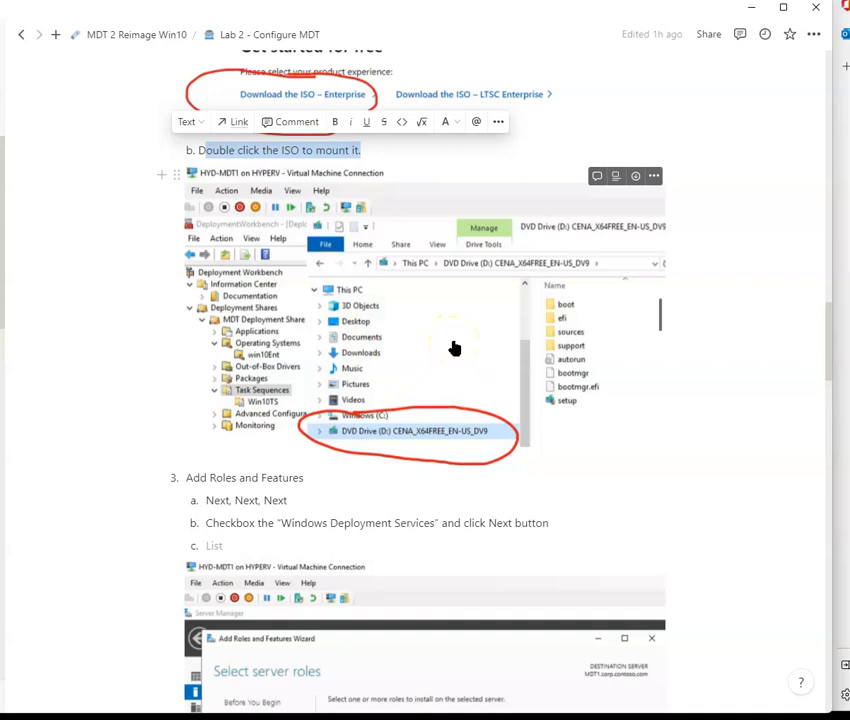
scroll(453, 347, down, 5)
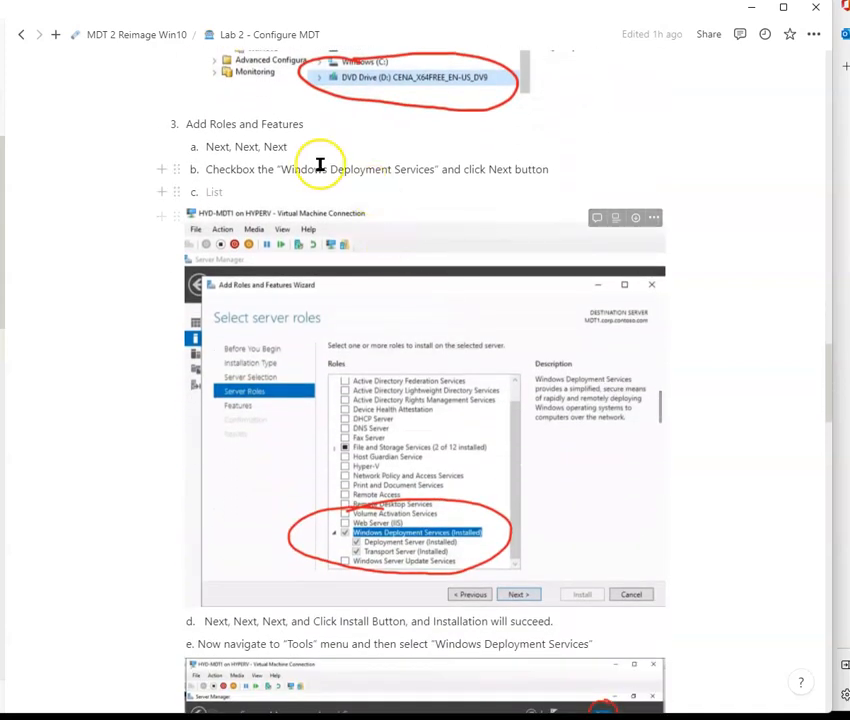
drag(283, 172, 435, 172)
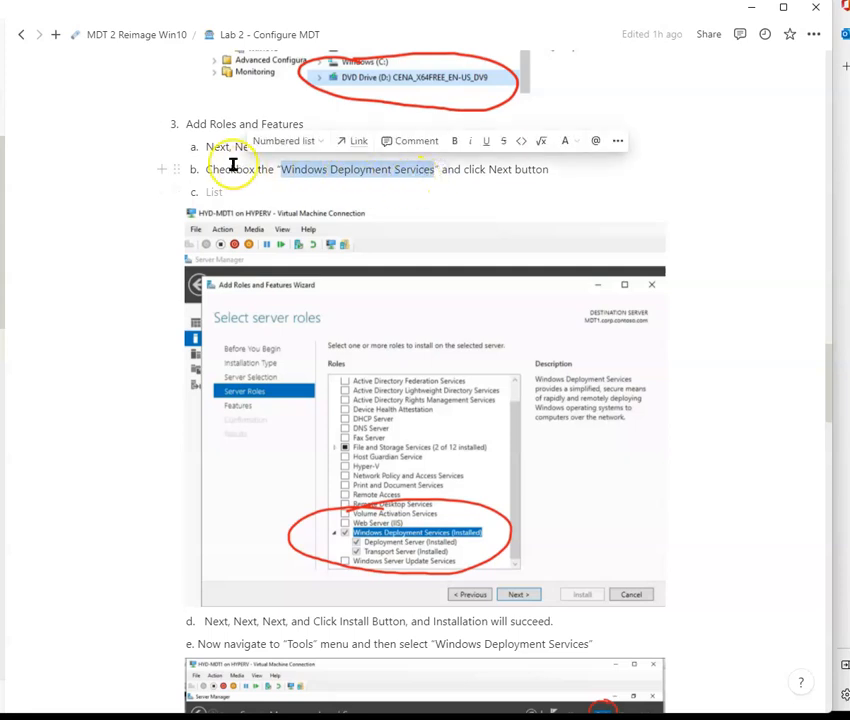
drag(188, 124, 301, 124)
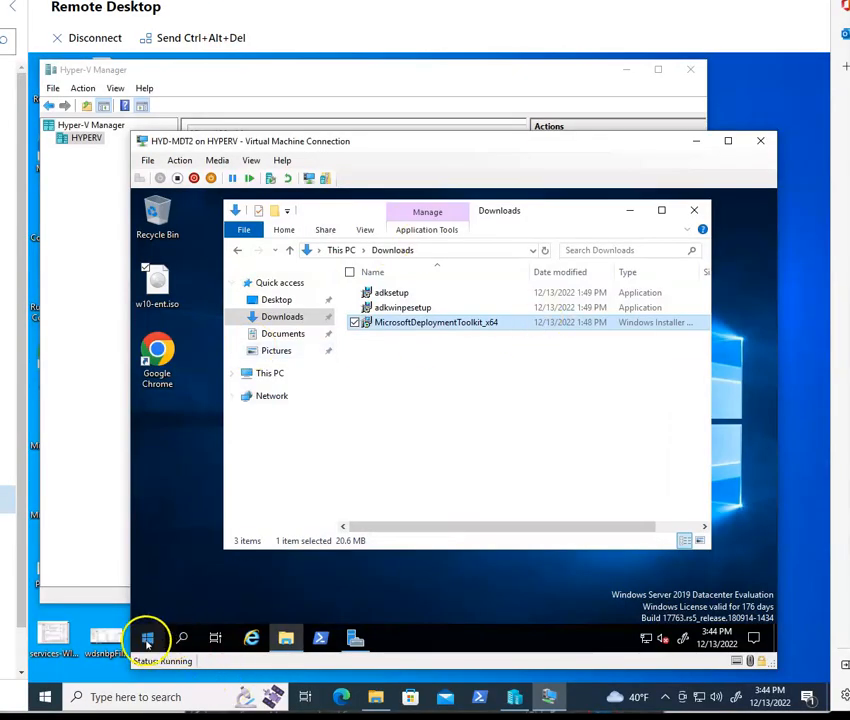
Step: Open Server Manager on the VM and launch the Add Roles and Features wizard
click(357, 639)
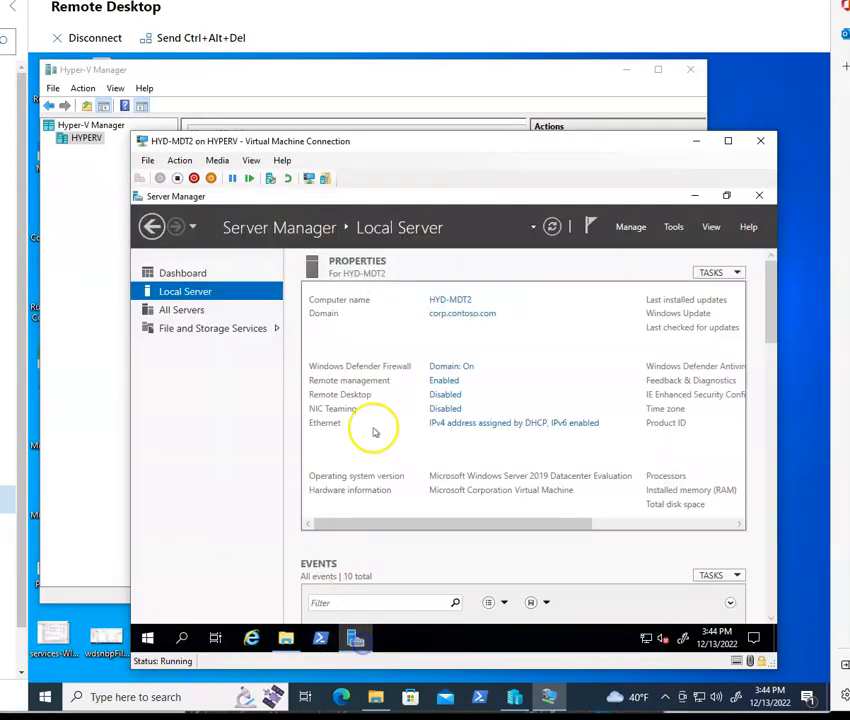
click(672, 227)
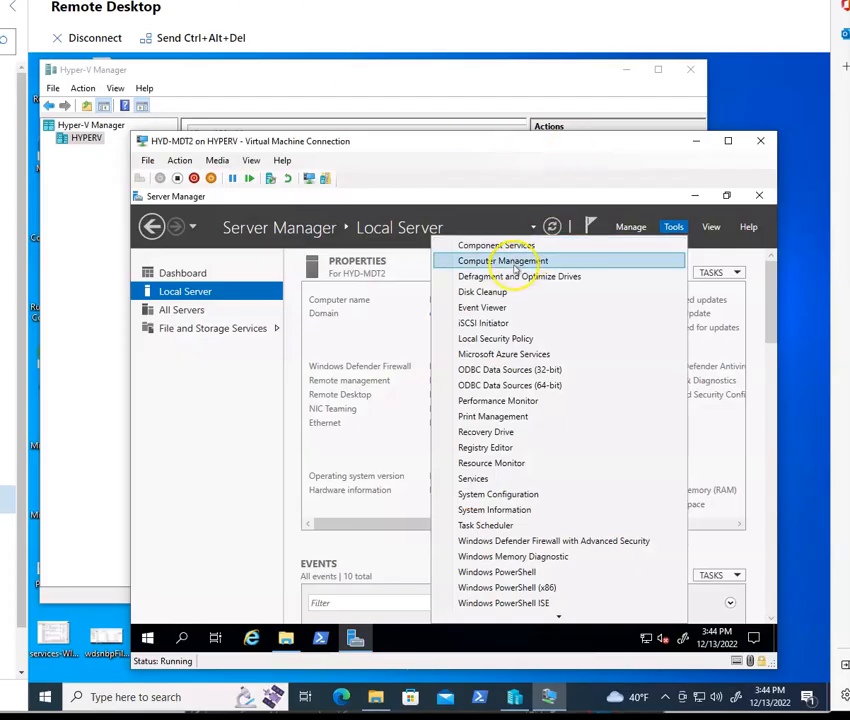
click(634, 228)
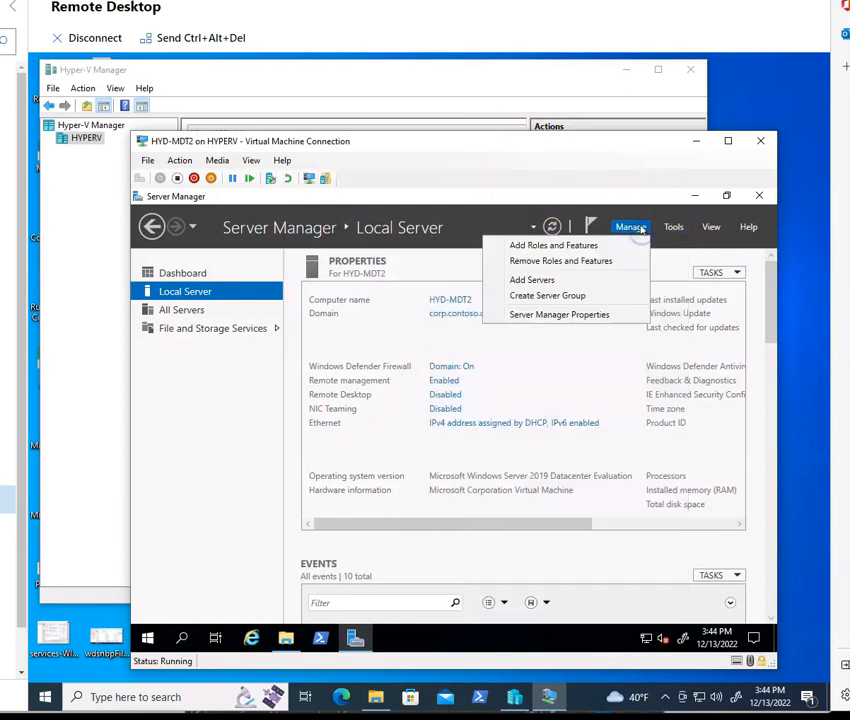
click(575, 247)
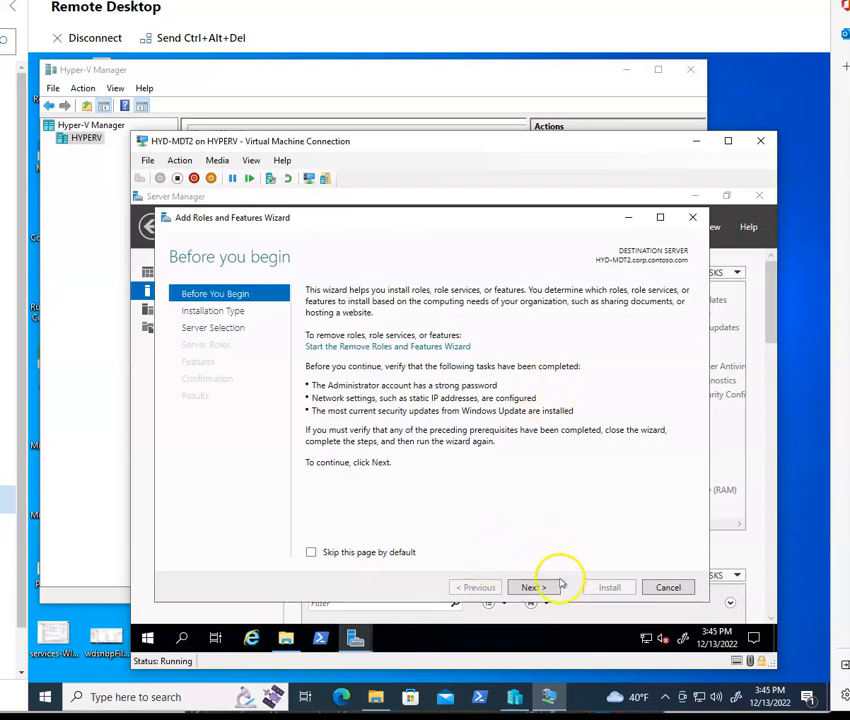
Step: Proceed with a role-based installation on HYD-MDT2 and add the Windows Deployment Services role with its management tools
click(540, 587)
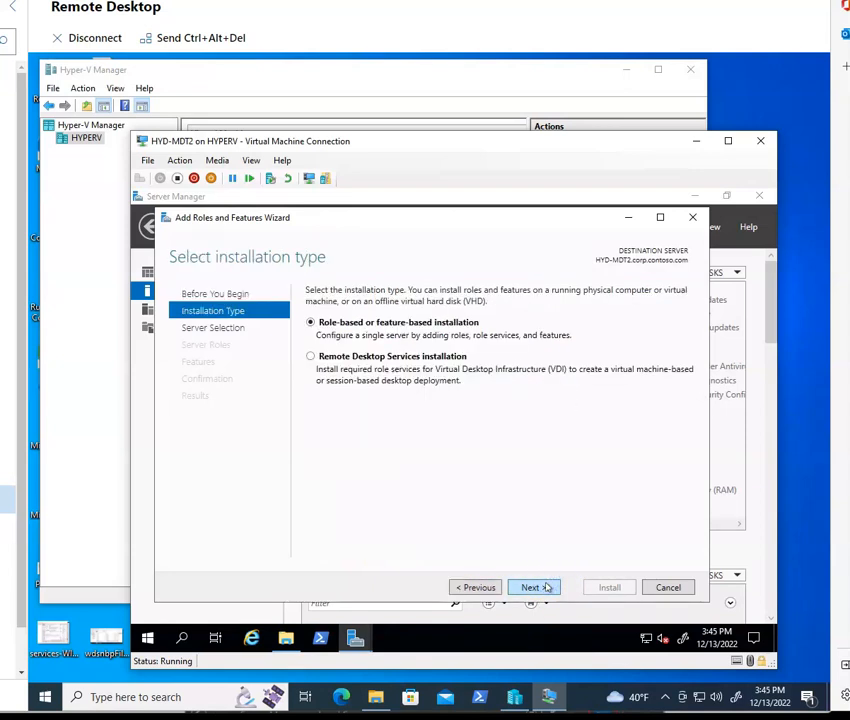
click(545, 586)
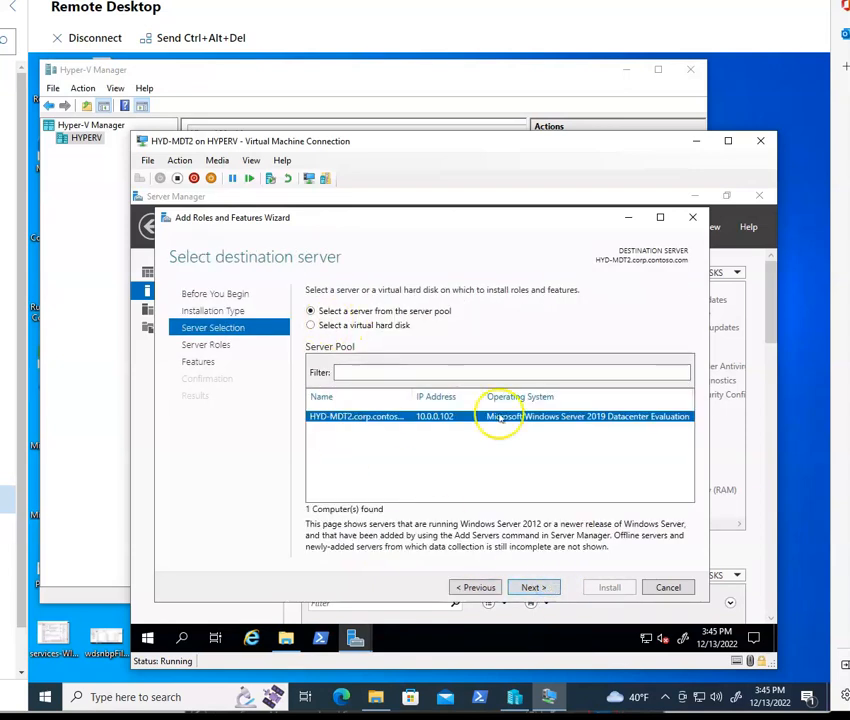
click(533, 588)
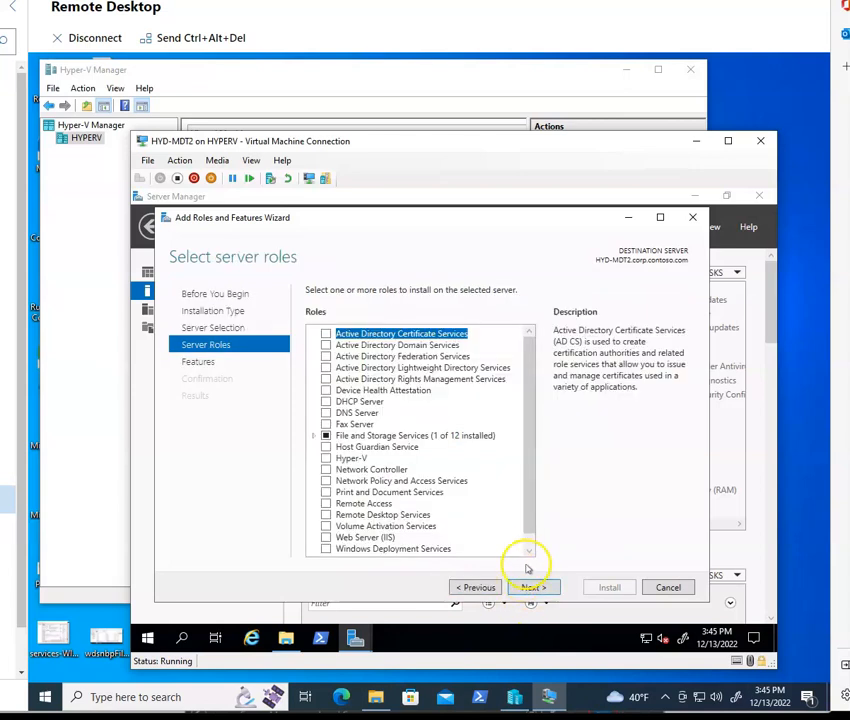
click(529, 551)
click(398, 537)
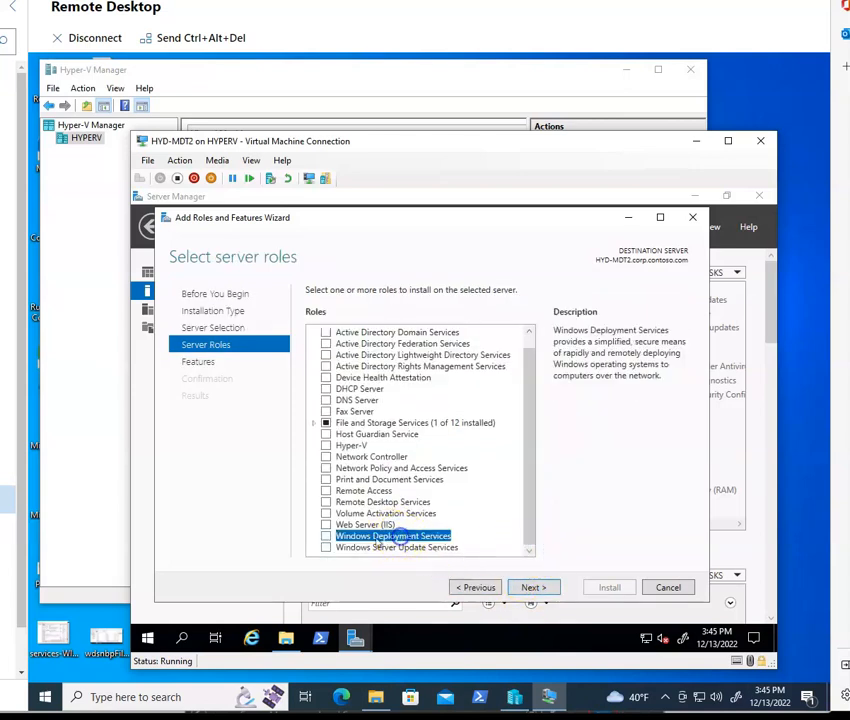
click(326, 536)
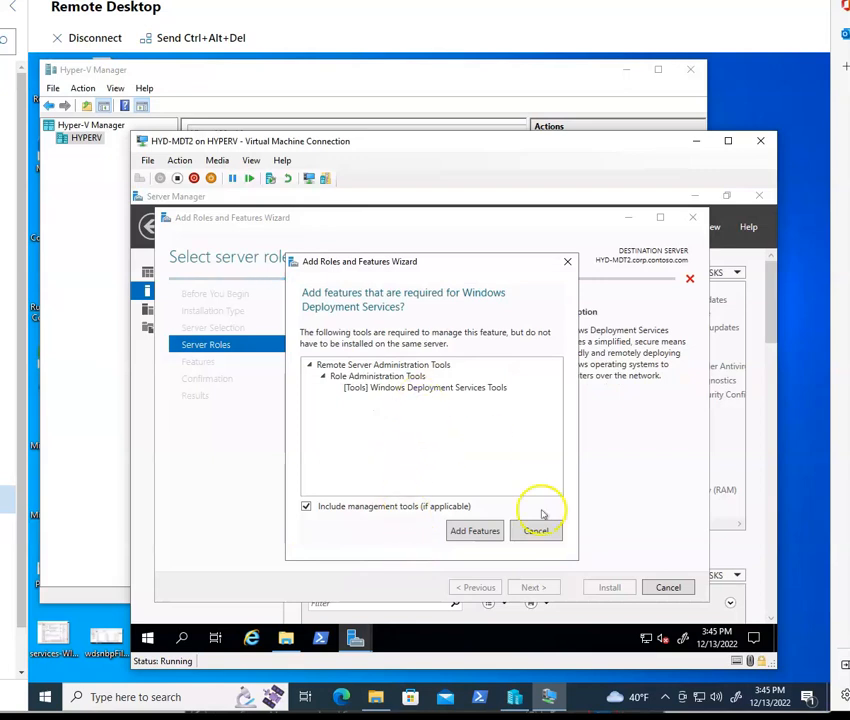
click(478, 532)
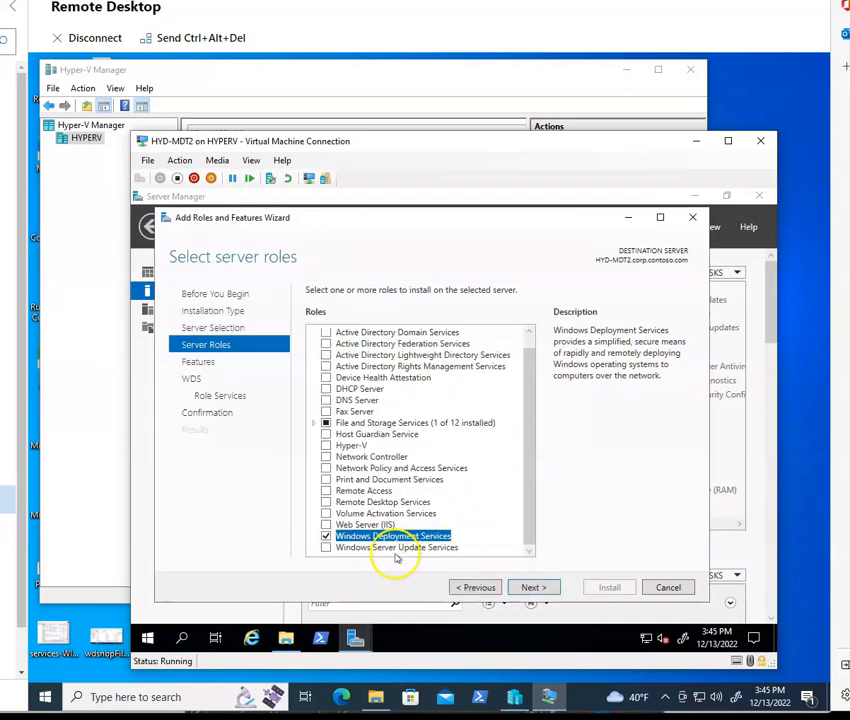
click(535, 587)
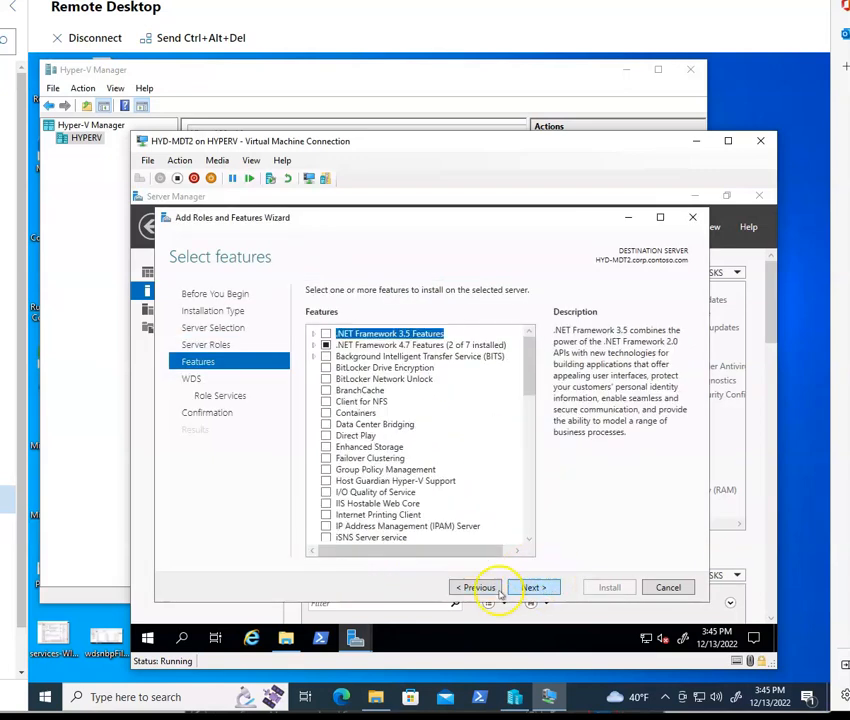
Step: Accept the default features and role services, allow automatic restarts, install Windows Deployment Services, and close the wizard
click(532, 587)
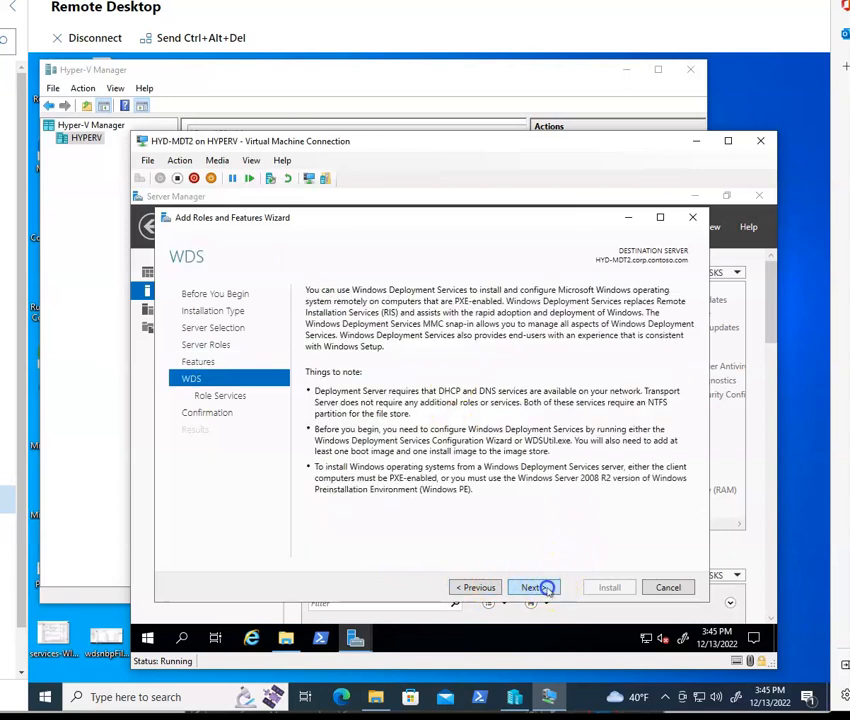
click(545, 588)
click(534, 588)
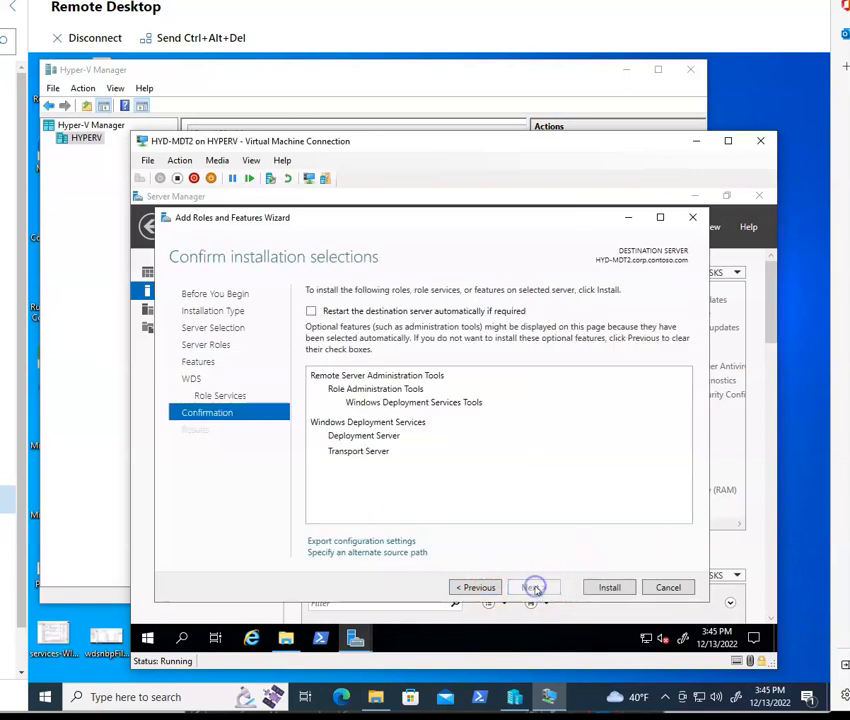
click(373, 311)
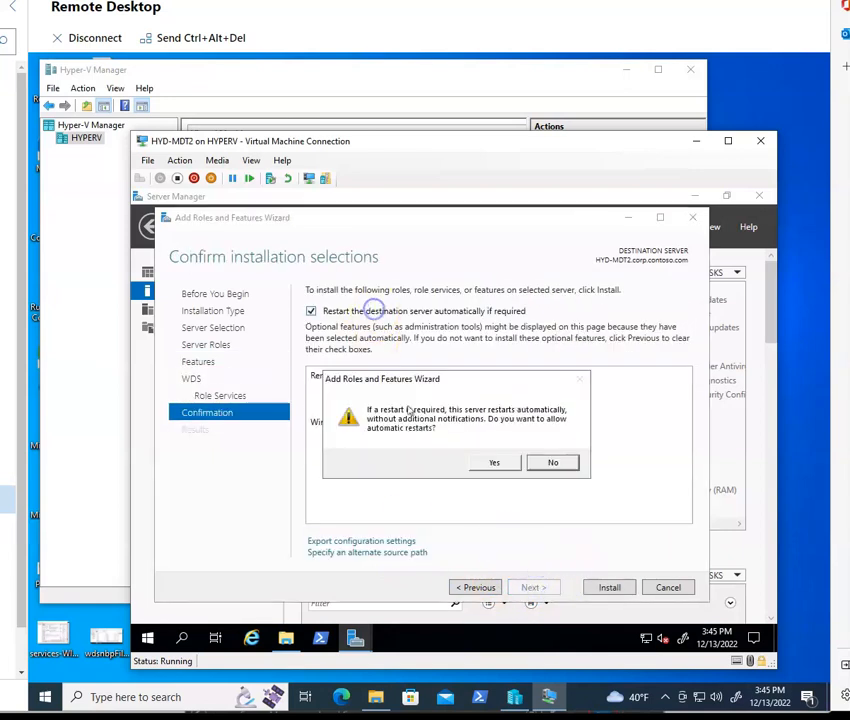
click(491, 461)
click(609, 588)
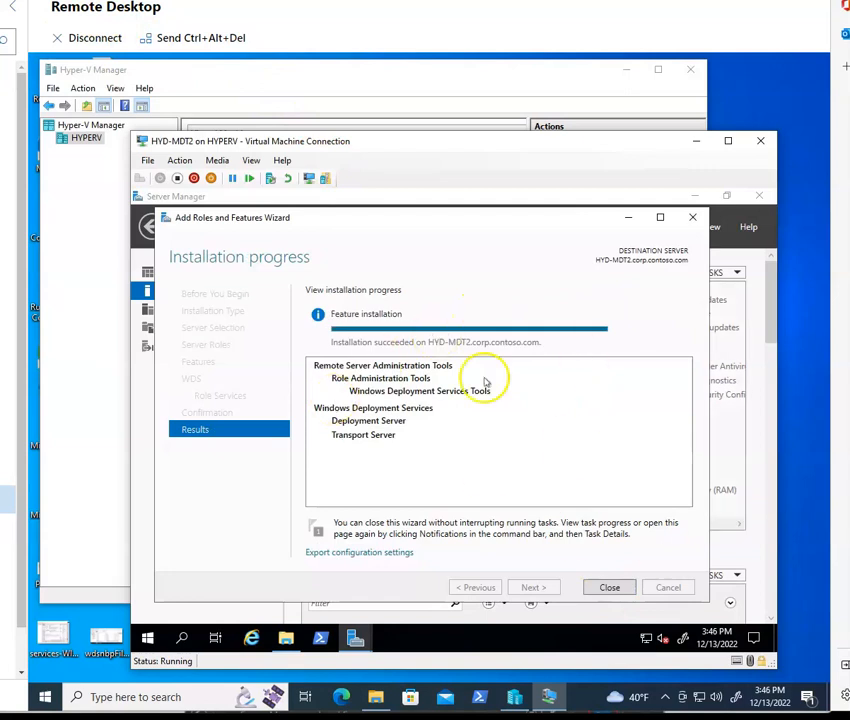
click(612, 588)
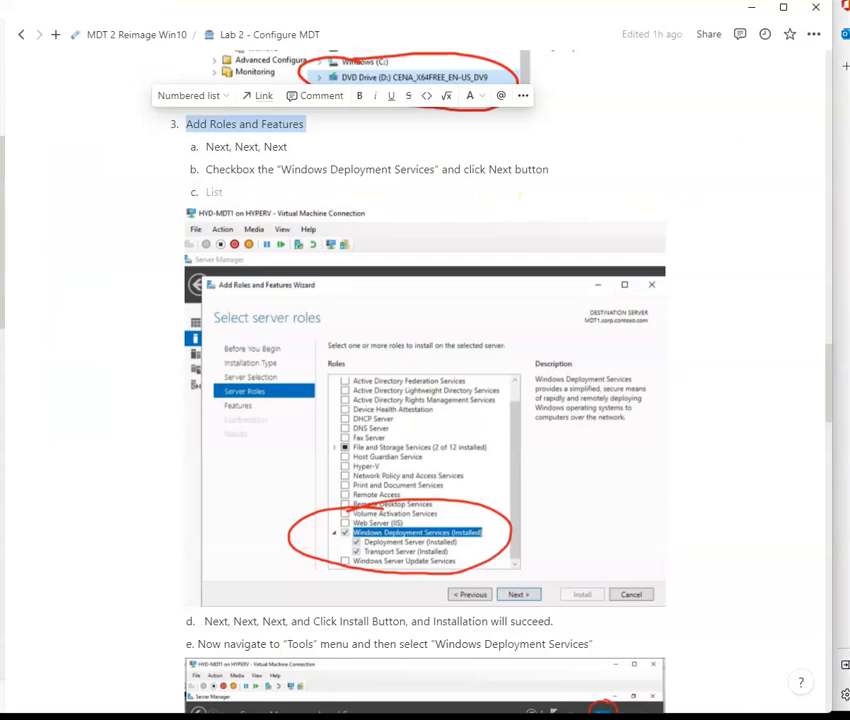
Step: Review the lab notes on opening Windows Deployment Services and configuring the server
scroll(428, 449, down, 4)
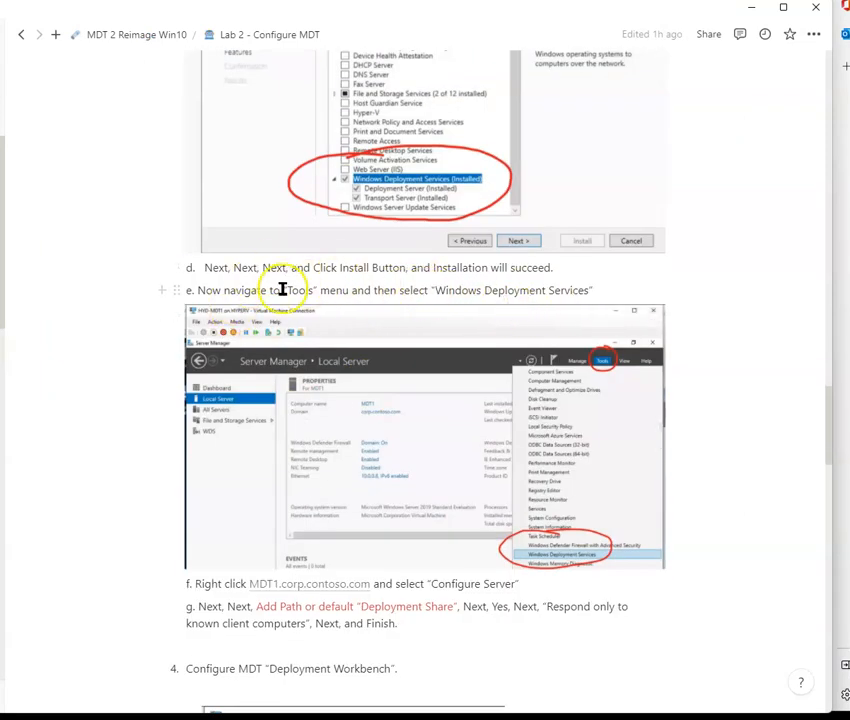
scroll(512, 338, down, 1)
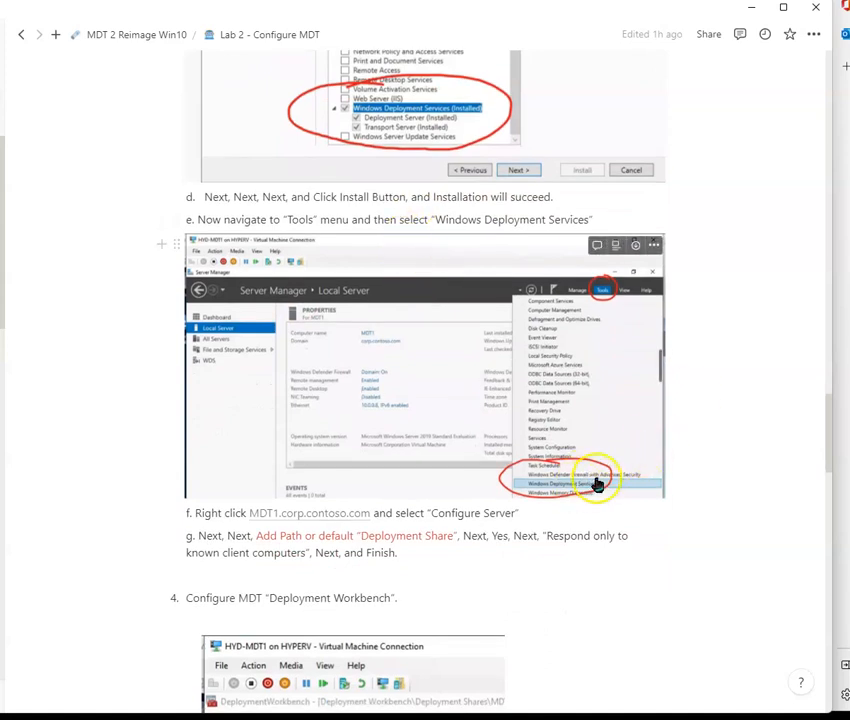
scroll(592, 488, down, 1)
scroll(592, 490, down, 3)
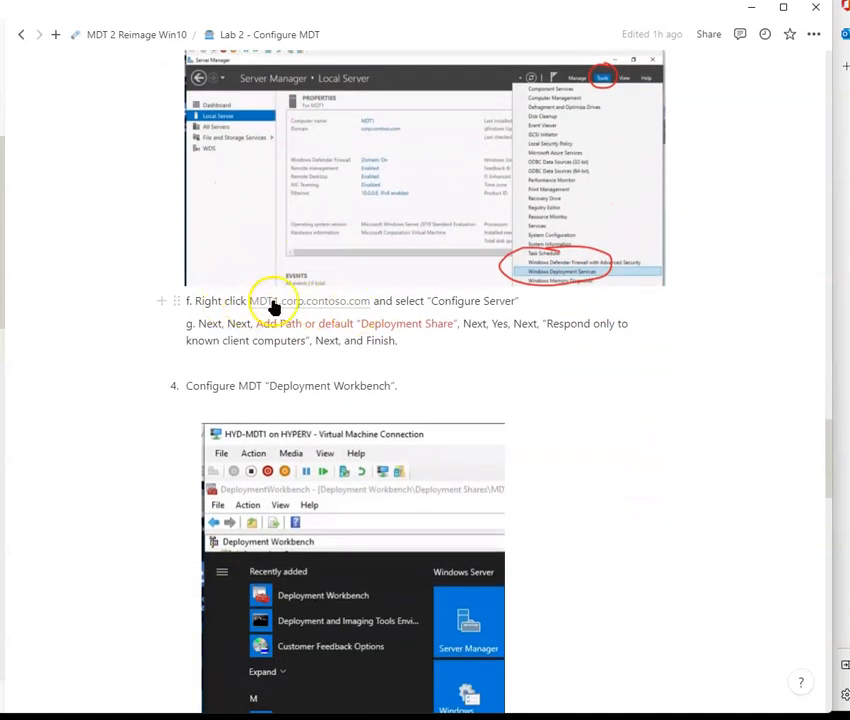
drag(425, 302, 521, 299)
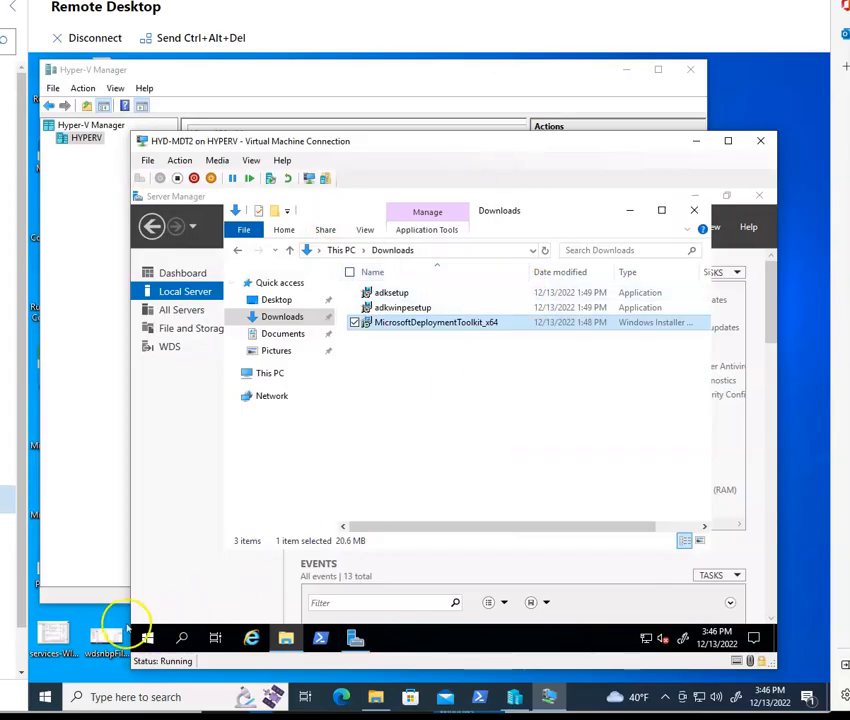
Step: Close the Downloads window and open the Windows Deployment Services console from Server Manager's tools
click(46, 696)
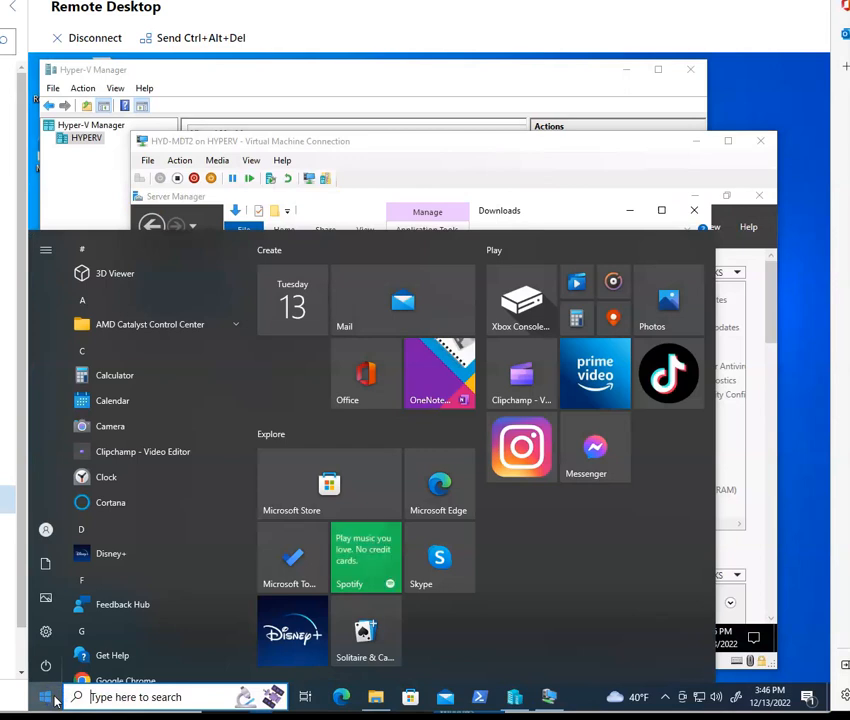
click(598, 148)
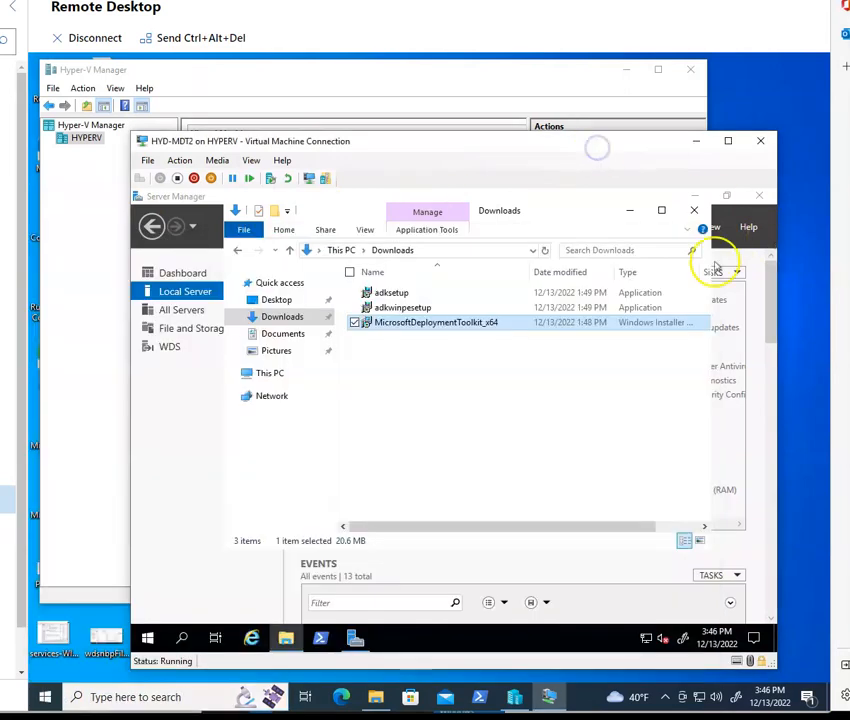
click(694, 211)
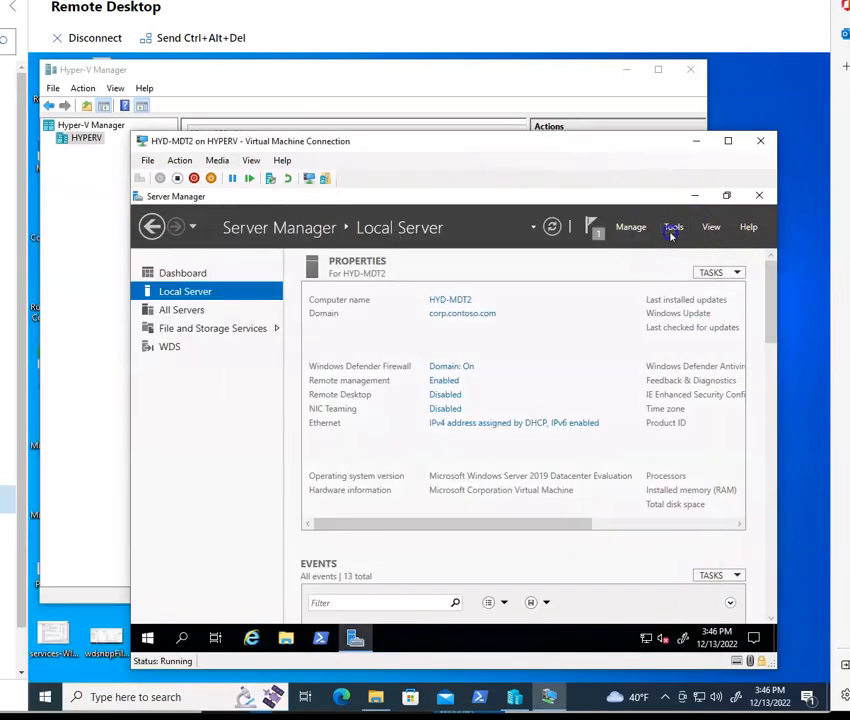
click(673, 227)
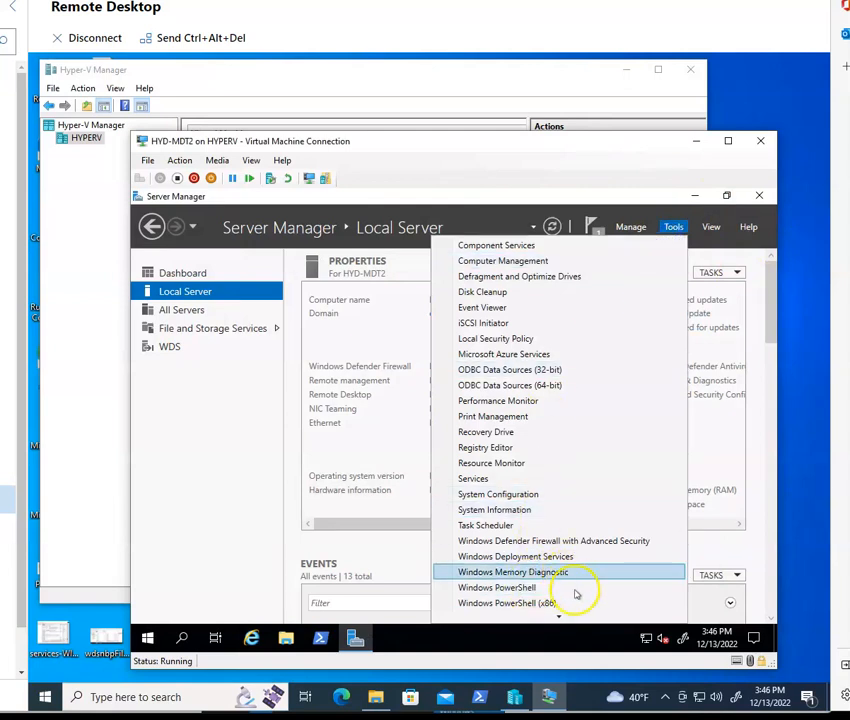
click(585, 558)
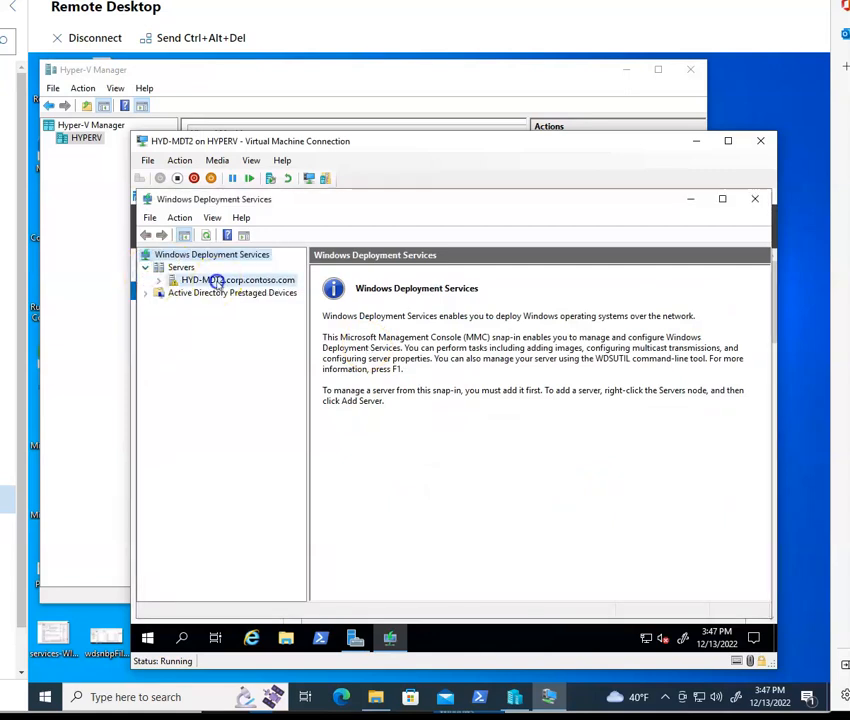
Step: Configure the HYD-MDT2 server as integrated with Active Directory, using the C:\RemoteInstall folder despite the system volume warning
click(213, 281)
right_click(218, 281)
click(268, 289)
click(556, 555)
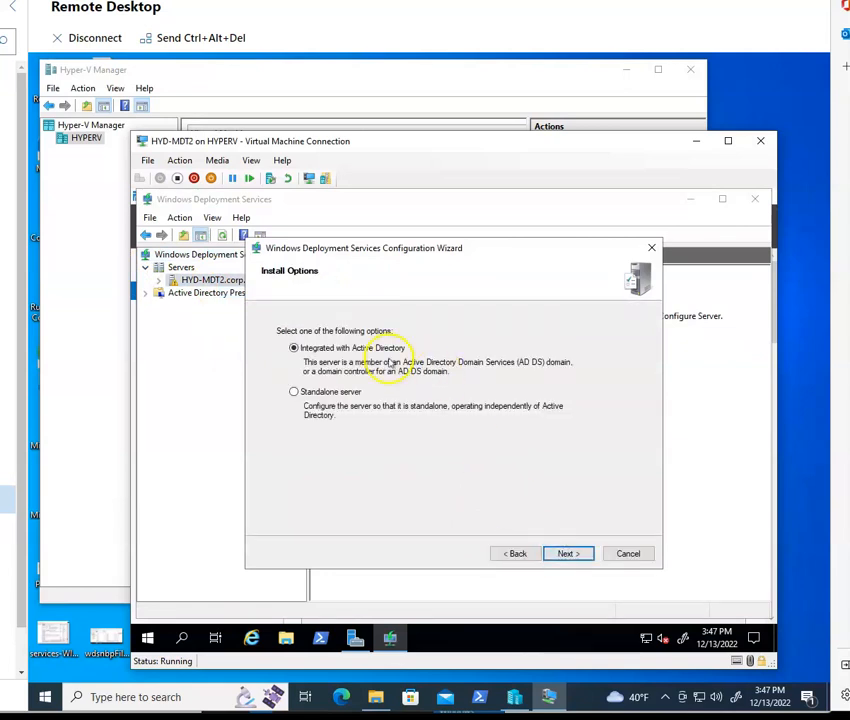
click(583, 554)
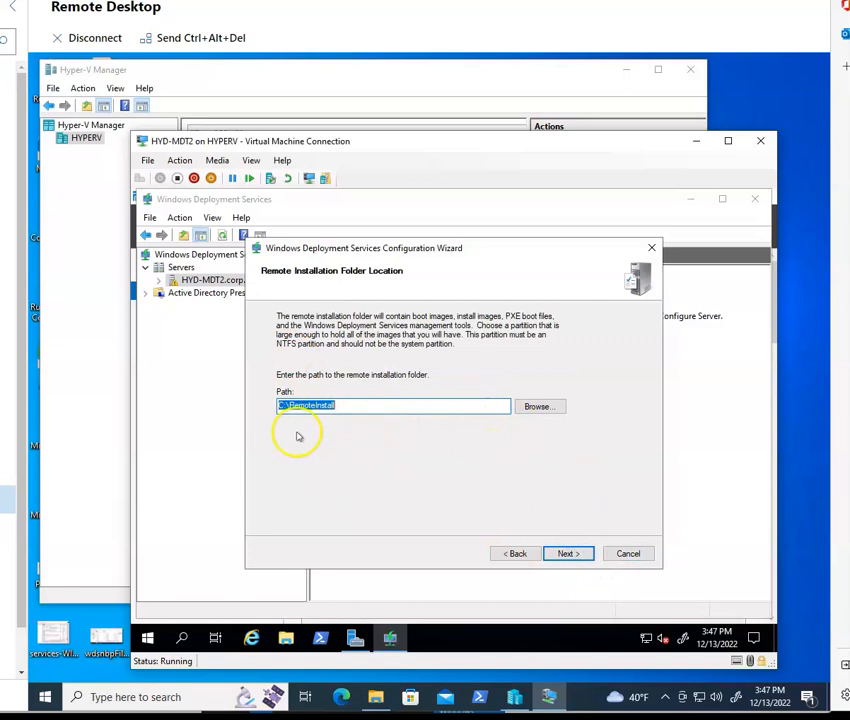
click(567, 554)
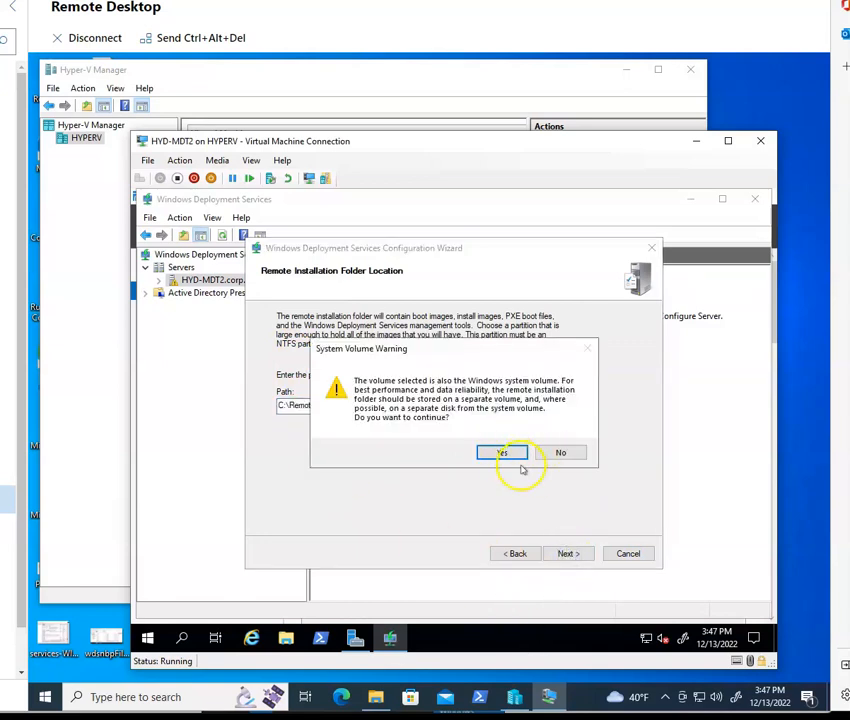
click(507, 454)
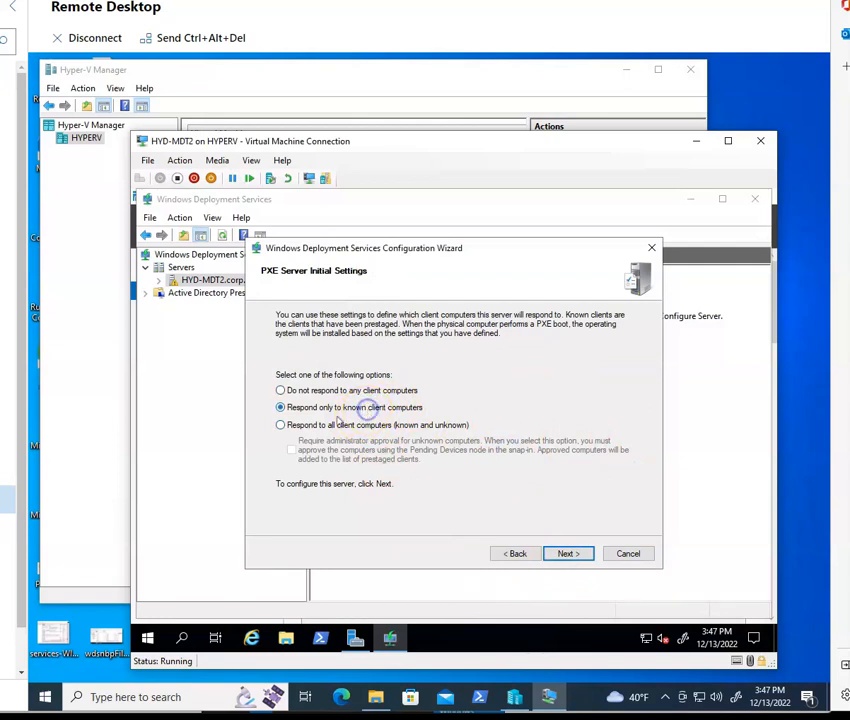
Step: Set PXE to respond to all client computers (known and unknown) and finish configuration with adding images enabled
click(350, 429)
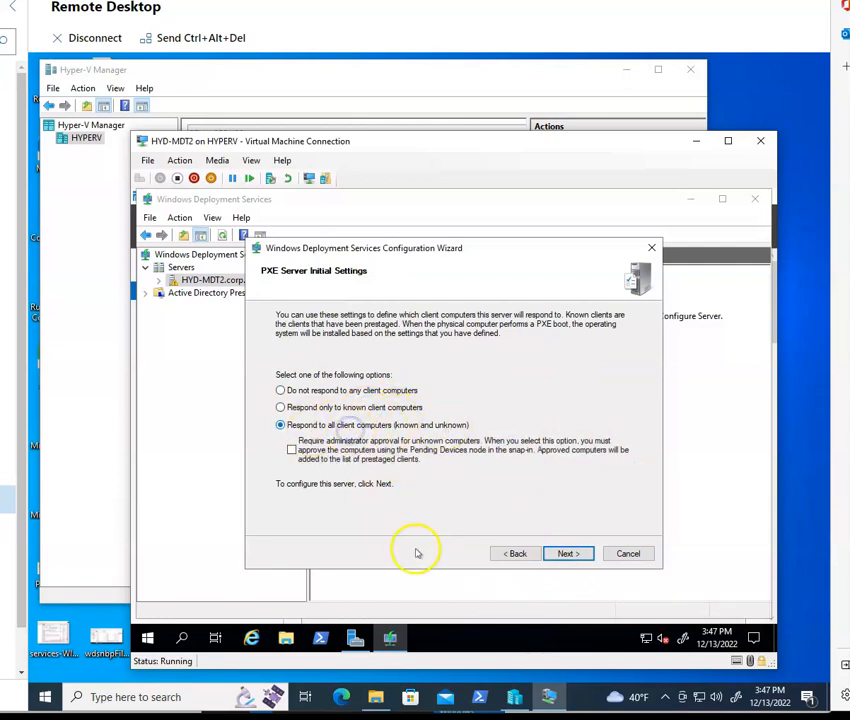
click(569, 554)
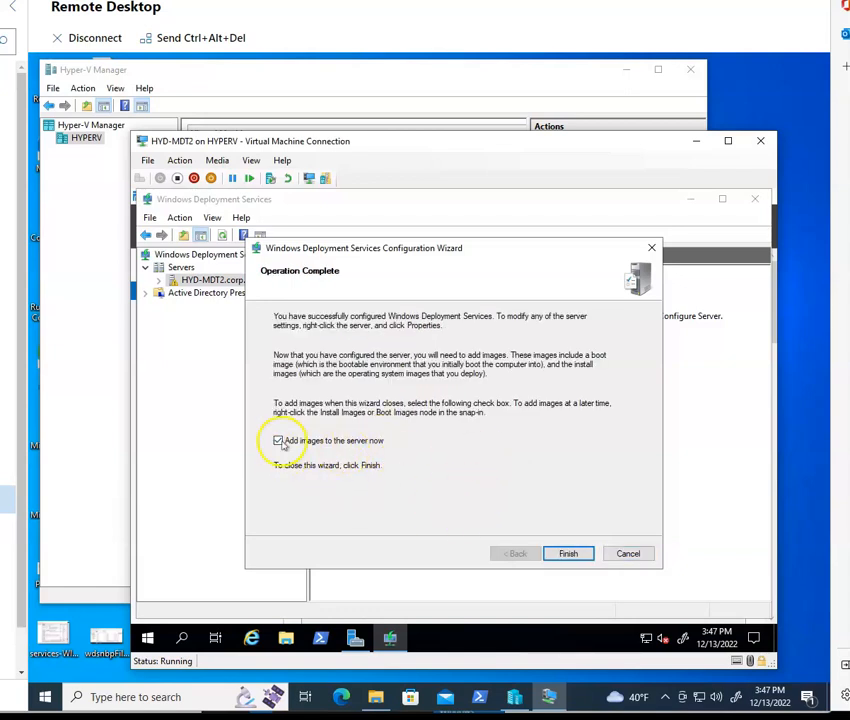
click(567, 553)
Step: Set the Add Image Wizard path to the mounted DVD Drive (E:) CENA_X64FREE_EN-US_DV9
click(563, 413)
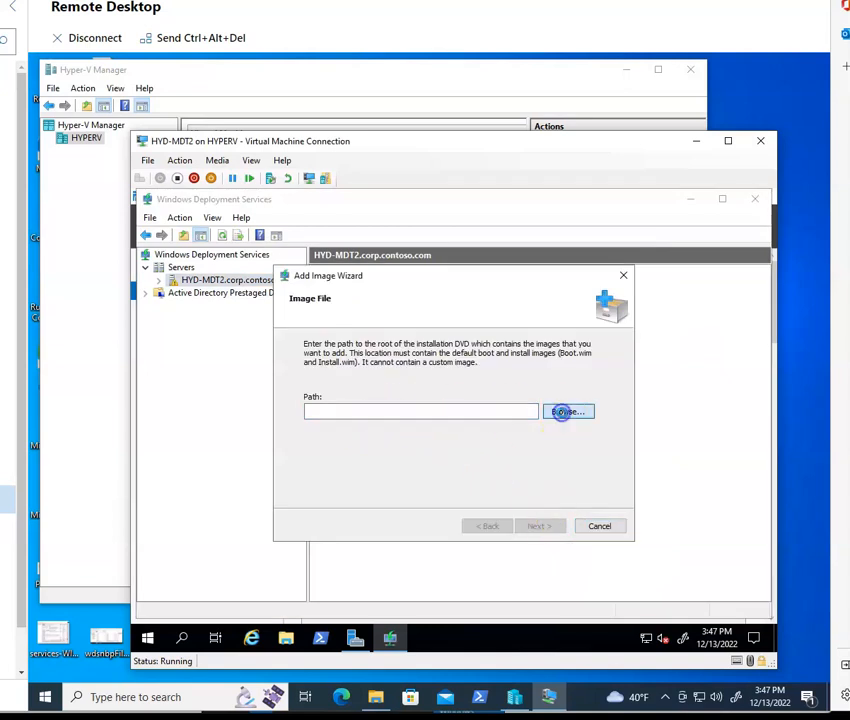
click(557, 299)
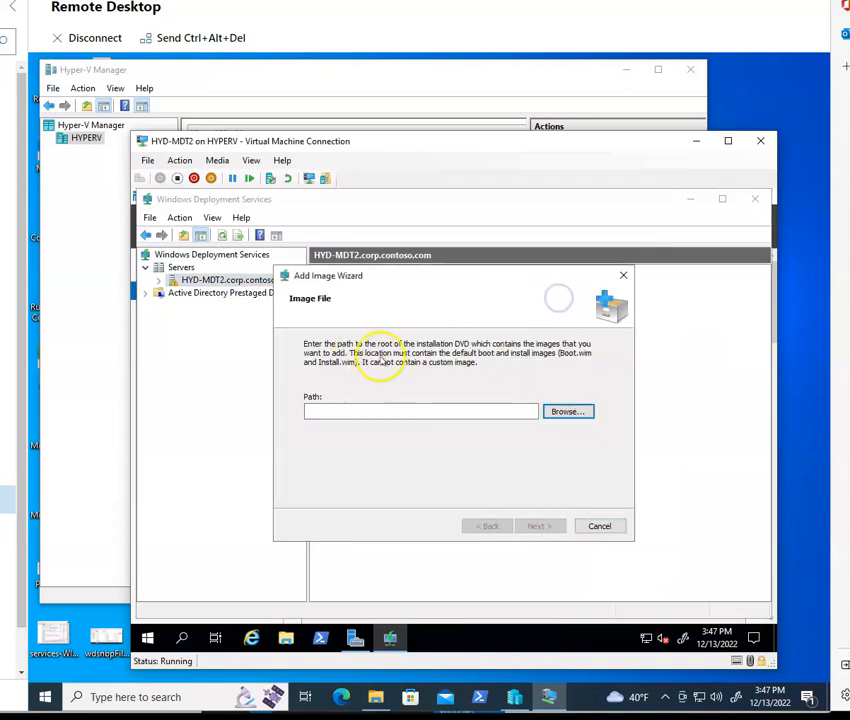
click(562, 411)
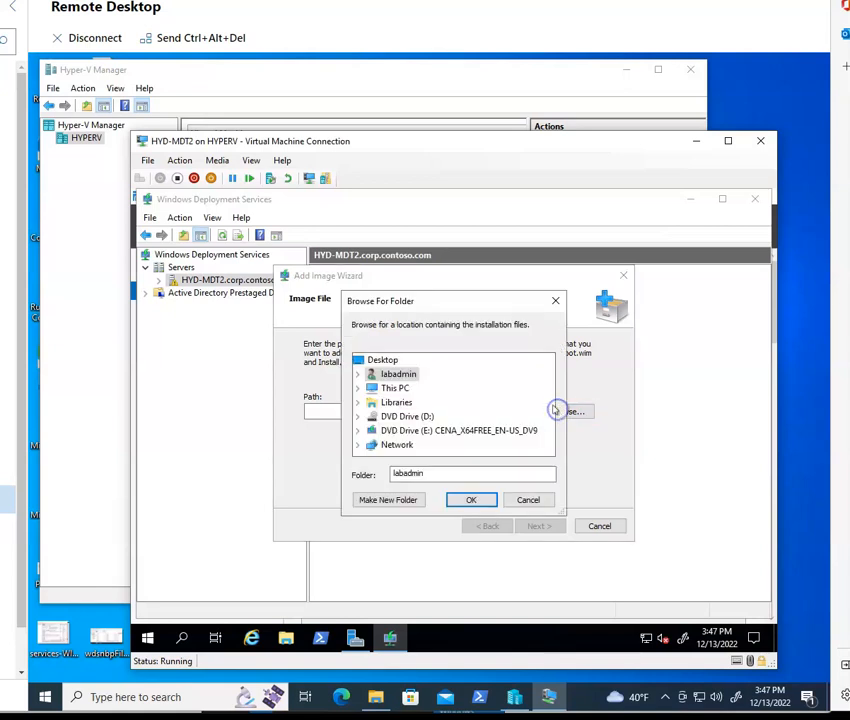
double_click(414, 432)
click(472, 499)
click(531, 525)
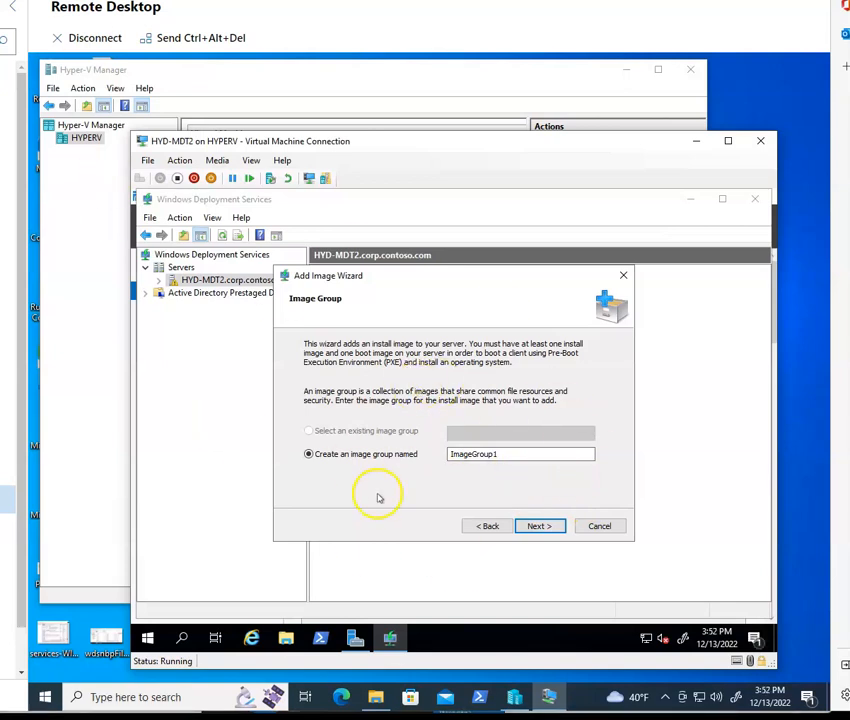
Step: Add the images under a new image group named ImageGroup1 and expand the HYD-MDT2 server node
click(539, 526)
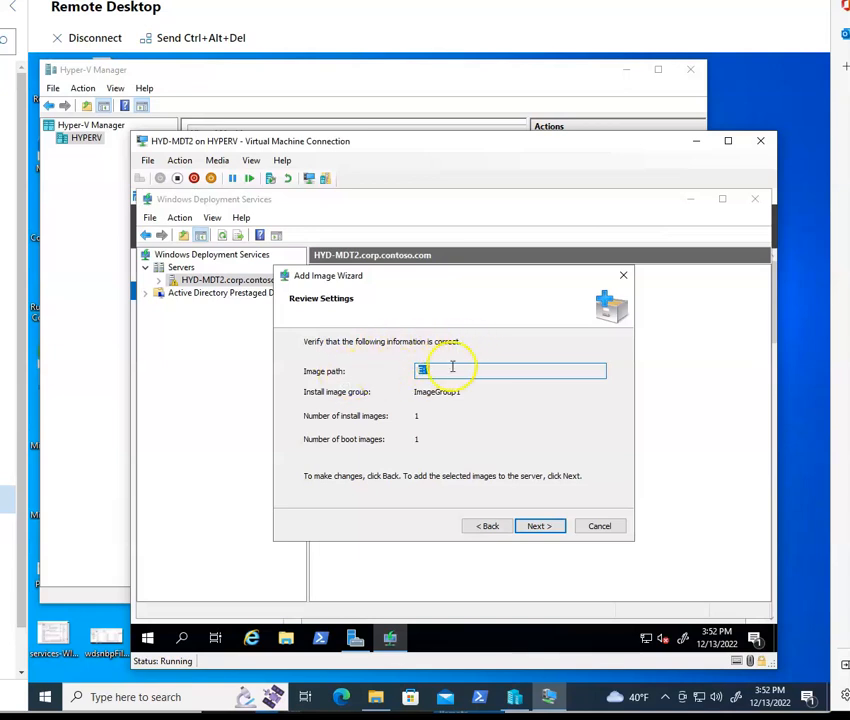
click(285, 638)
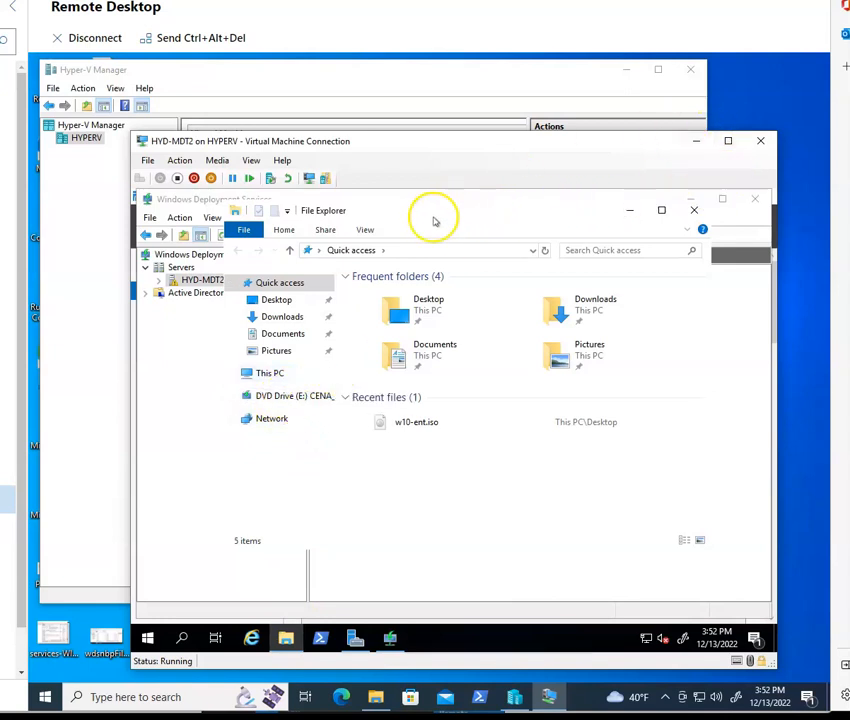
click(694, 210)
click(540, 532)
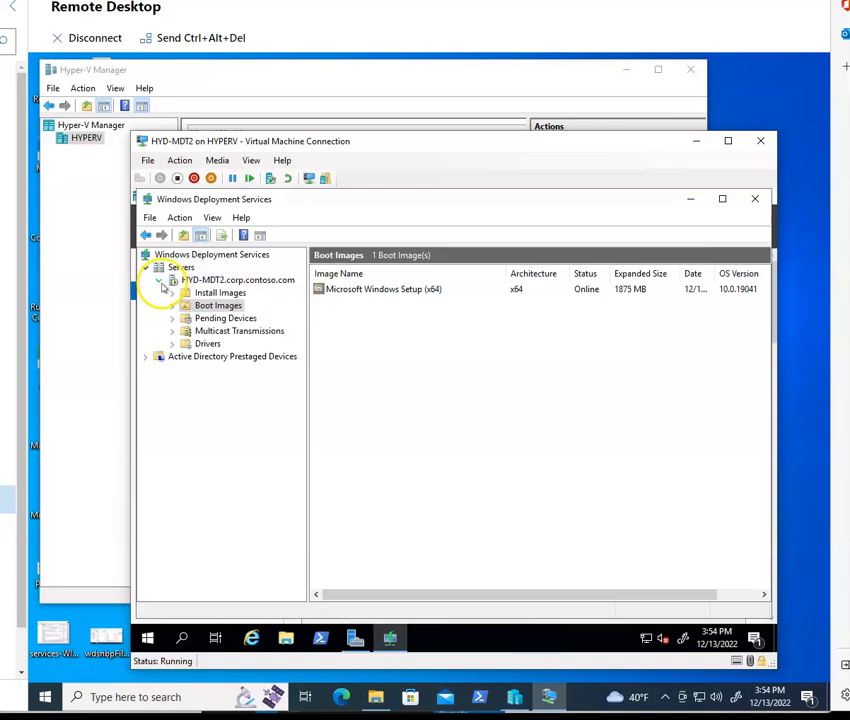
click(158, 280)
click(158, 280)
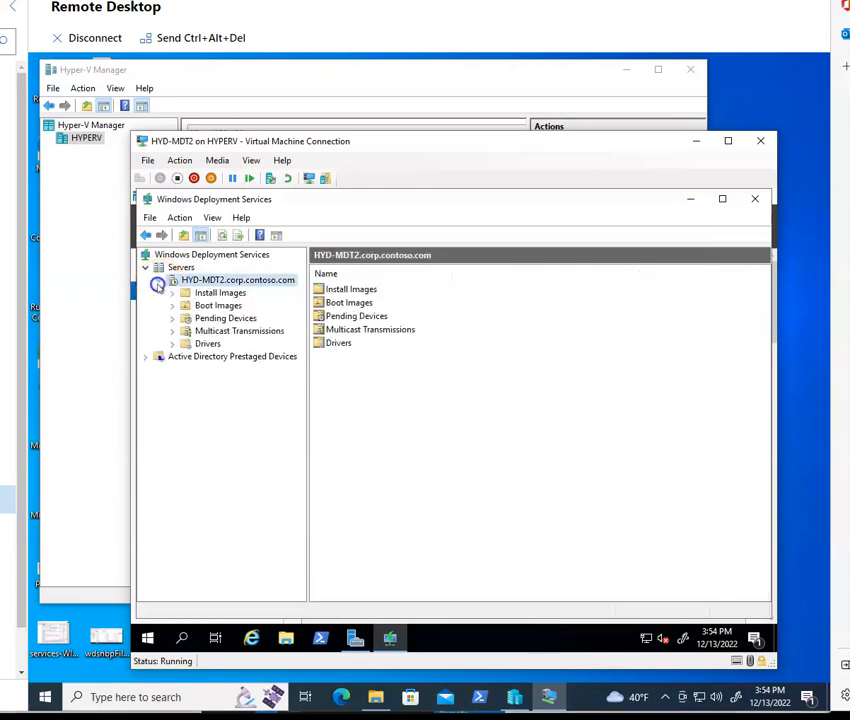
Step: Inspect the boot image and the ImageGroup1 install image on the HYD-MDT2 server in the WDS console
click(219, 305)
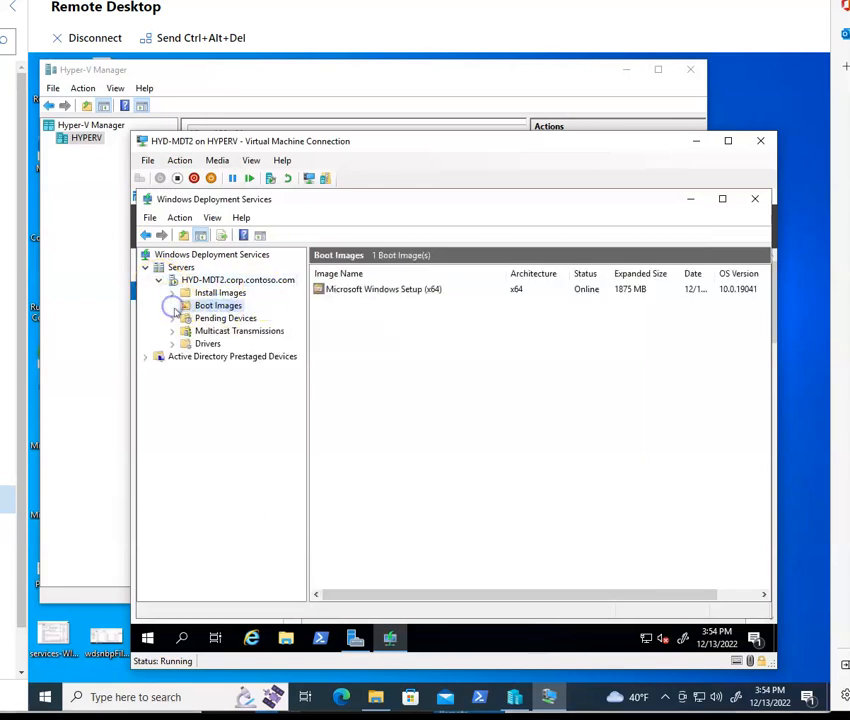
click(346, 292)
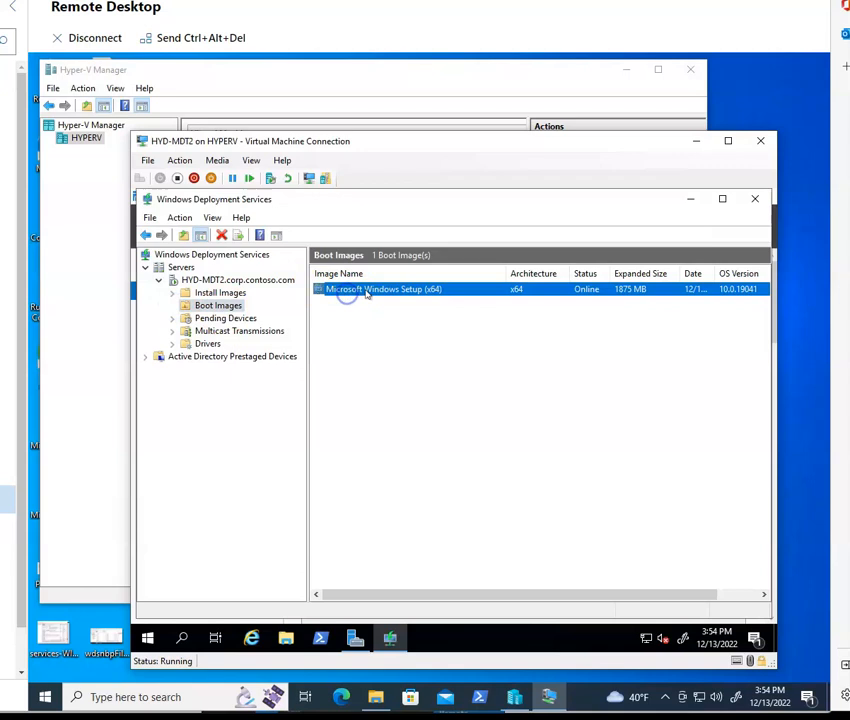
click(220, 292)
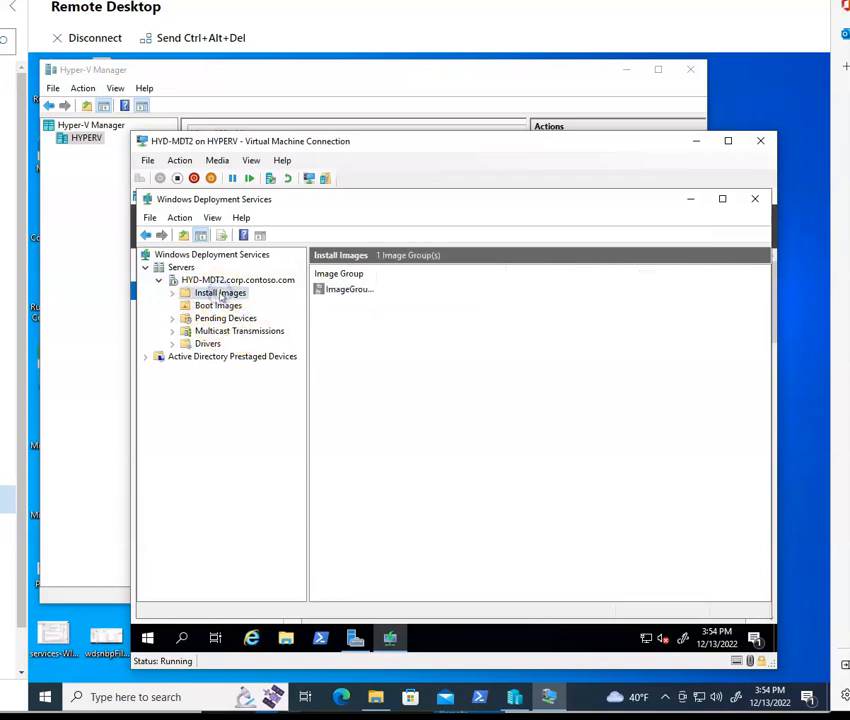
click(173, 293)
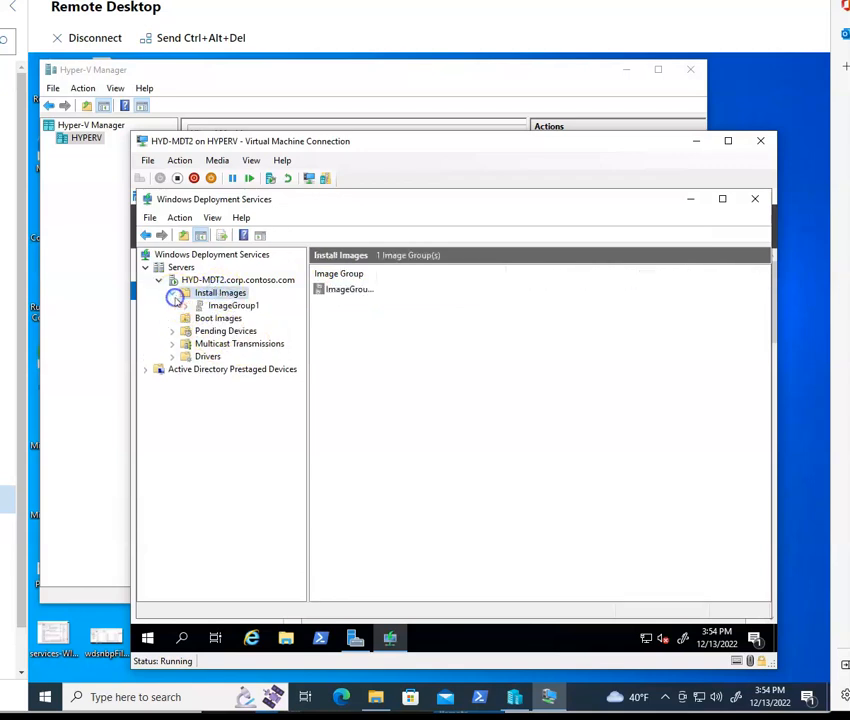
click(233, 305)
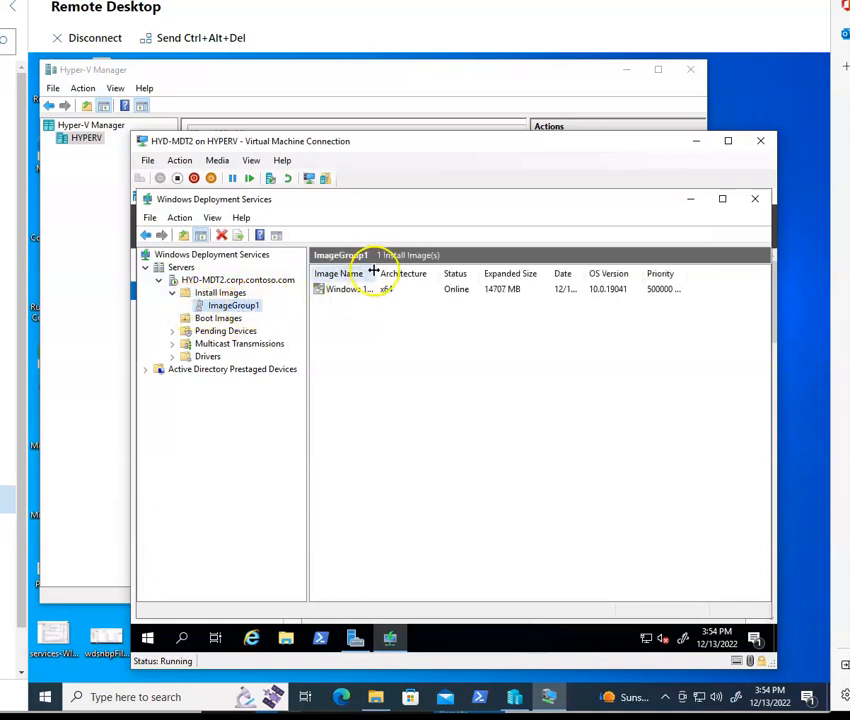
drag(413, 277, 476, 277)
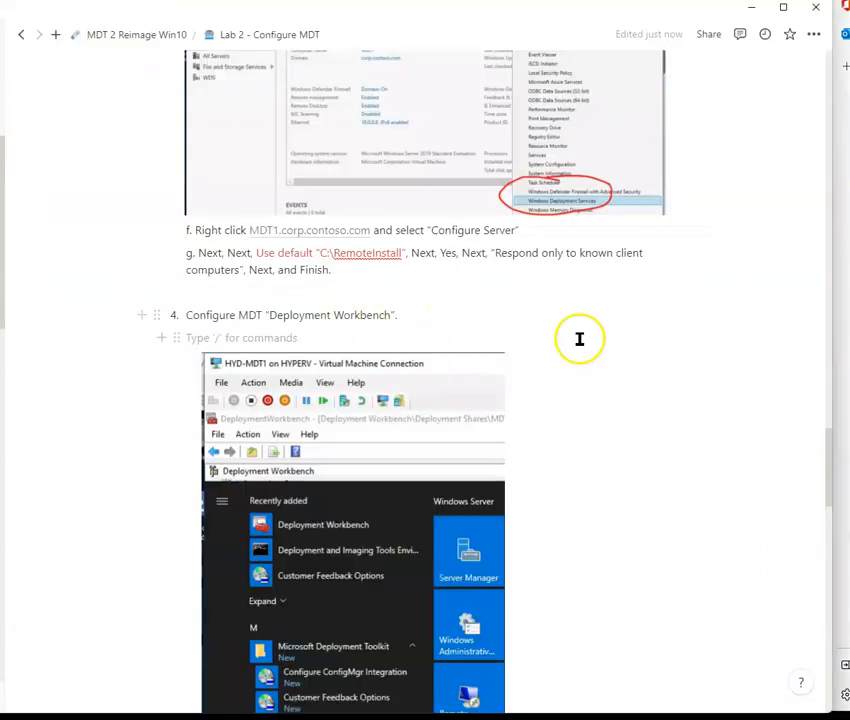
Step: Scroll through the lab notes to the Deployment Workbench instructions
scroll(453, 315, down, 1)
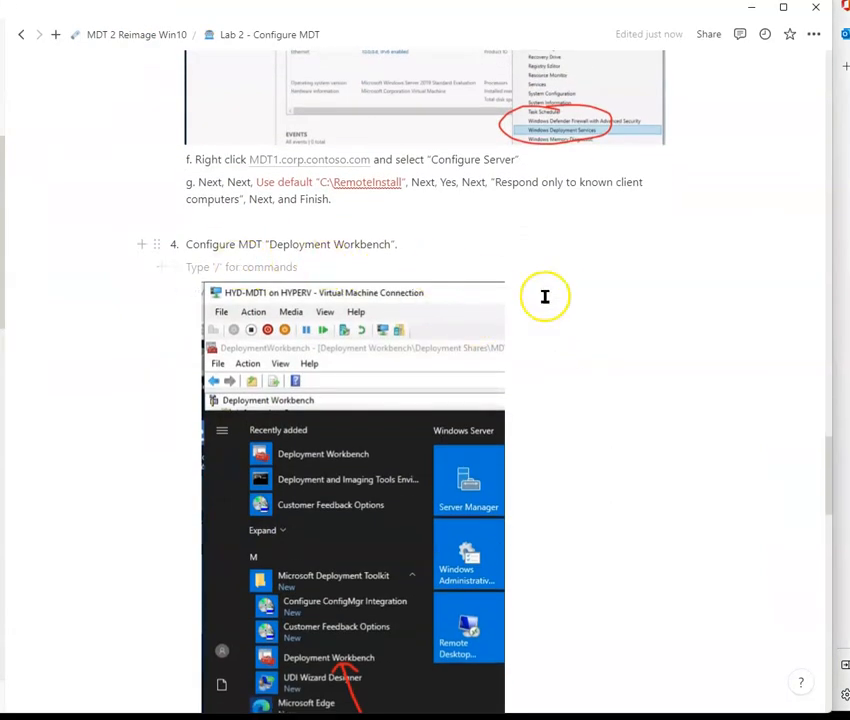
scroll(520, 330, down, 3)
scroll(370, 463, down, 3)
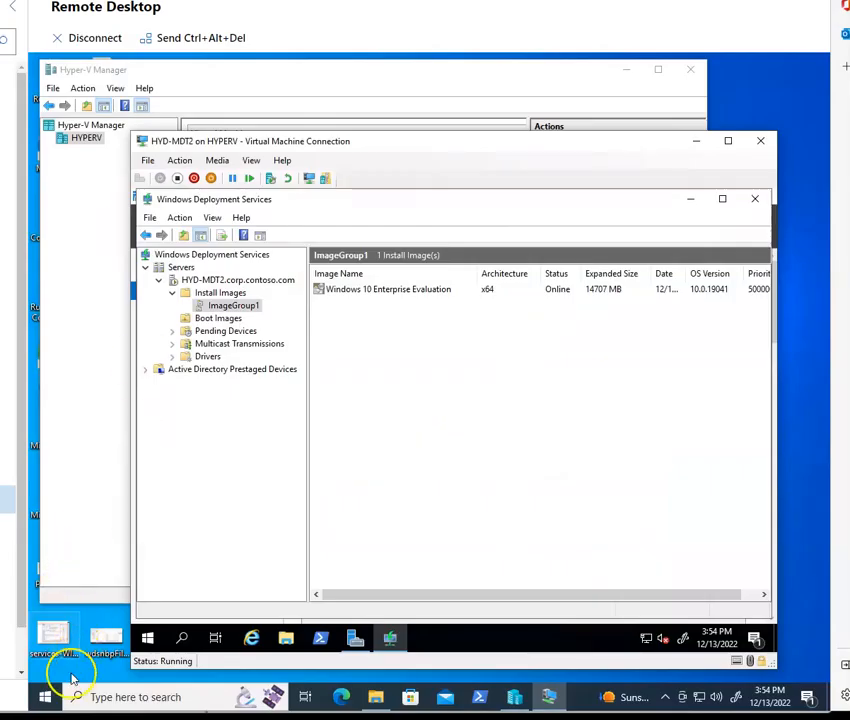
Step: Open Deployment Workbench from the Microsoft Deployment Toolkit folder on the HYD-MDT2 virtual machine
click(45, 697)
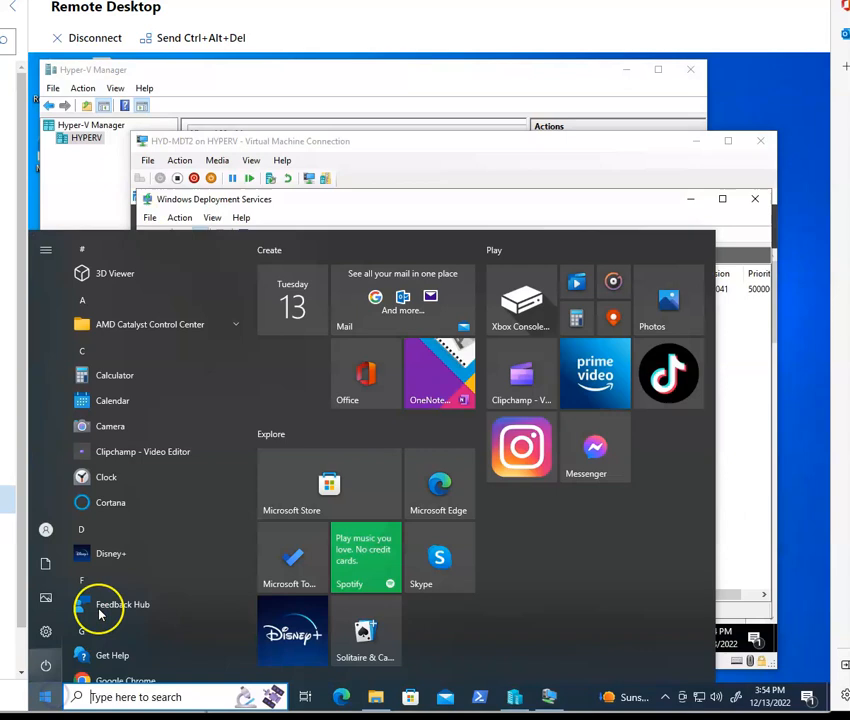
scroll(135, 465, down, 5)
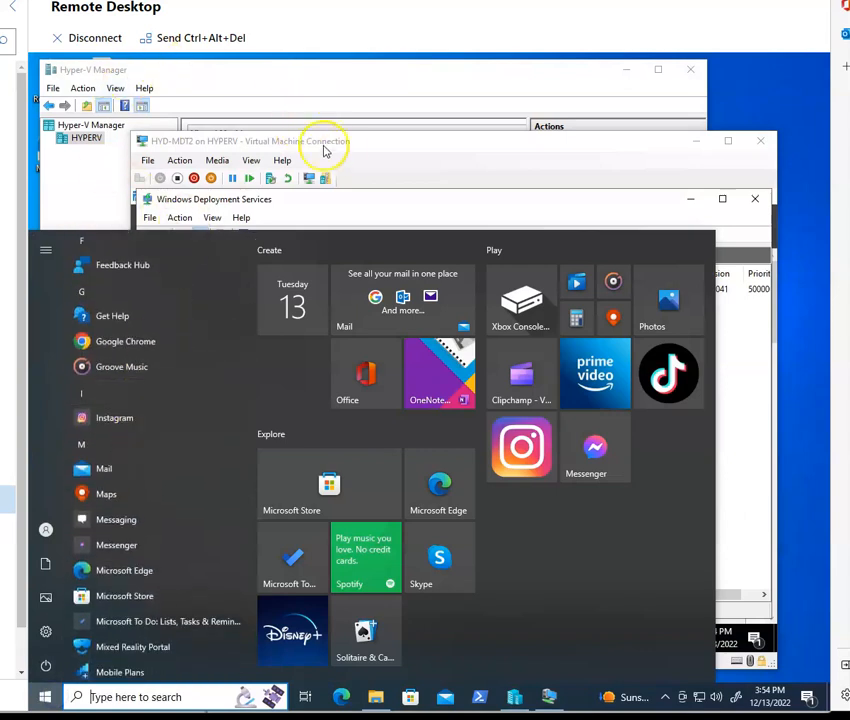
click(325, 148)
click(150, 638)
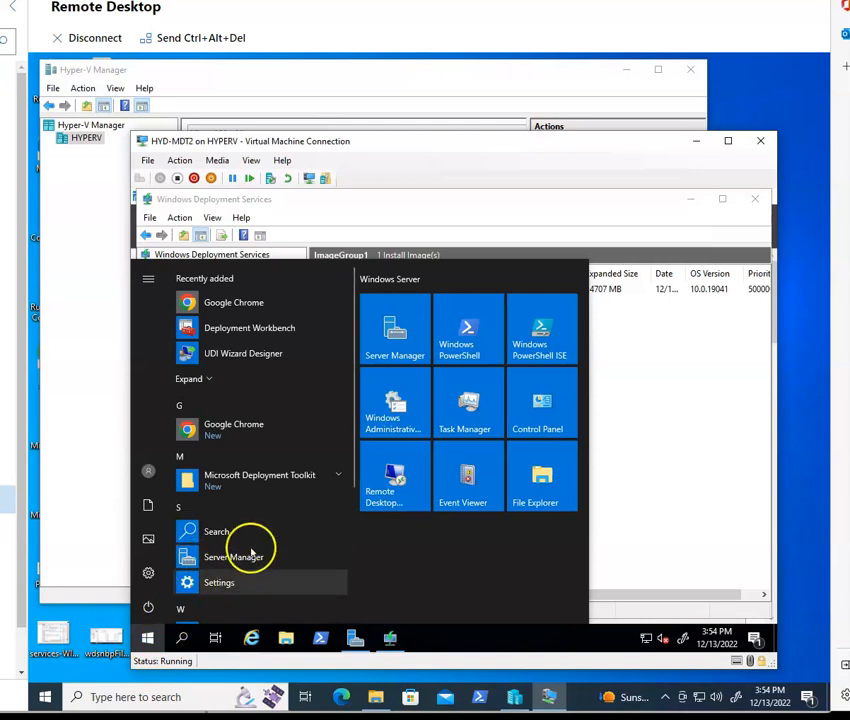
click(343, 484)
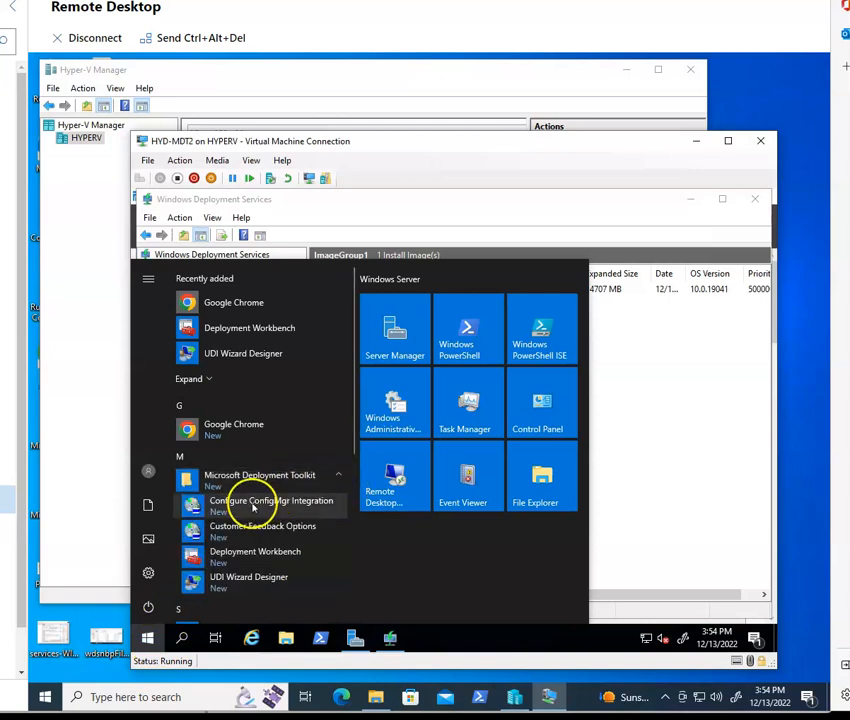
click(255, 555)
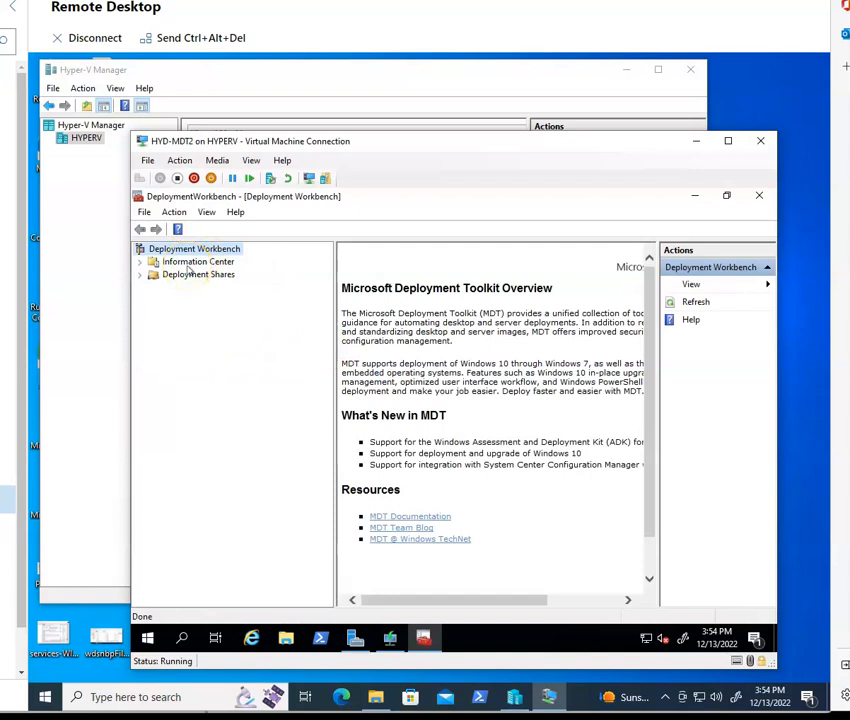
Step: Create a new deployment share with the default path C:\DeploymentShare, share name DeploymentShare$ and description MDT Deployment Share
click(141, 262)
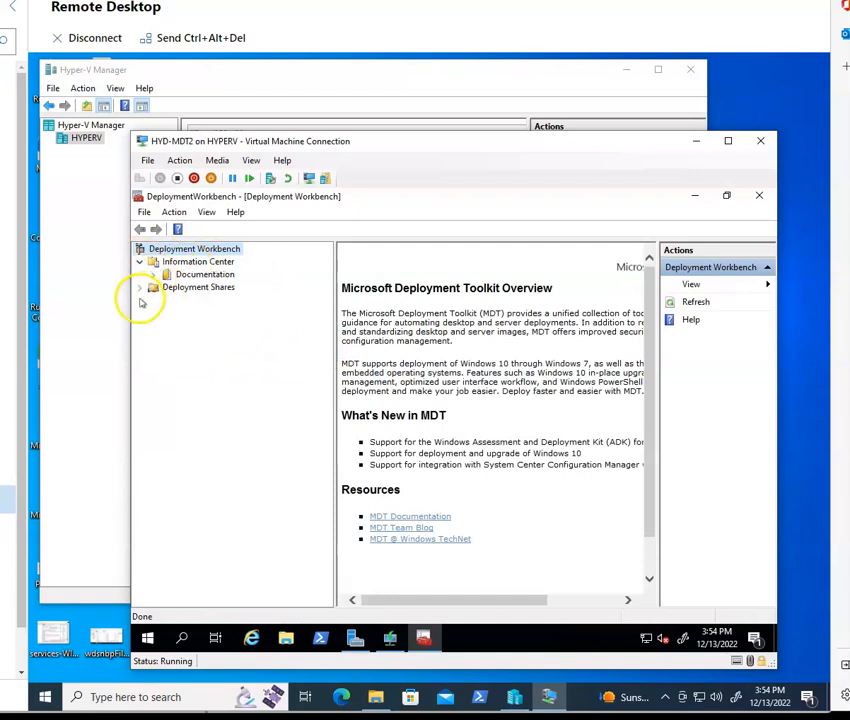
click(153, 288)
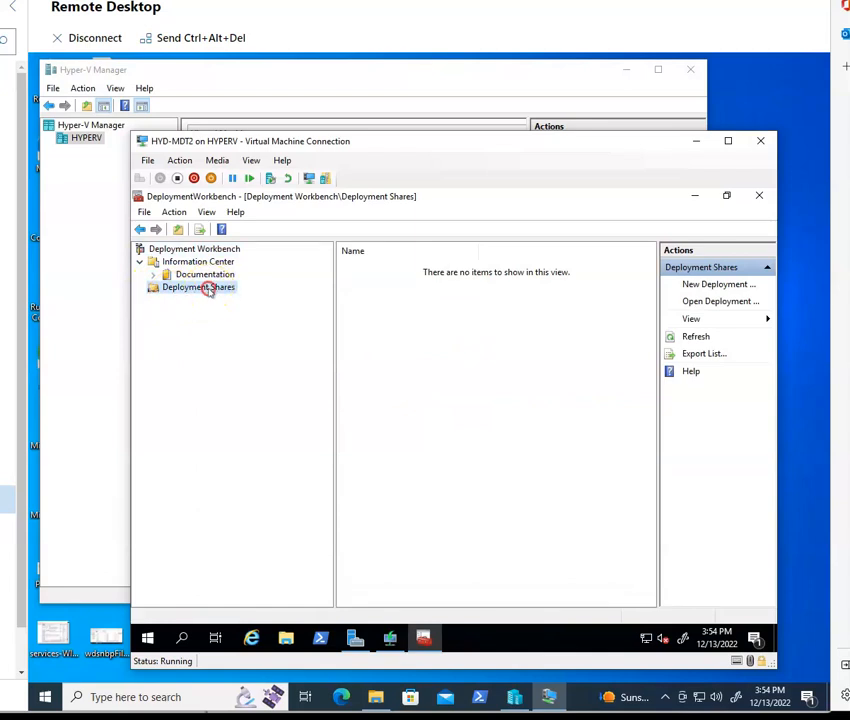
right_click(208, 289)
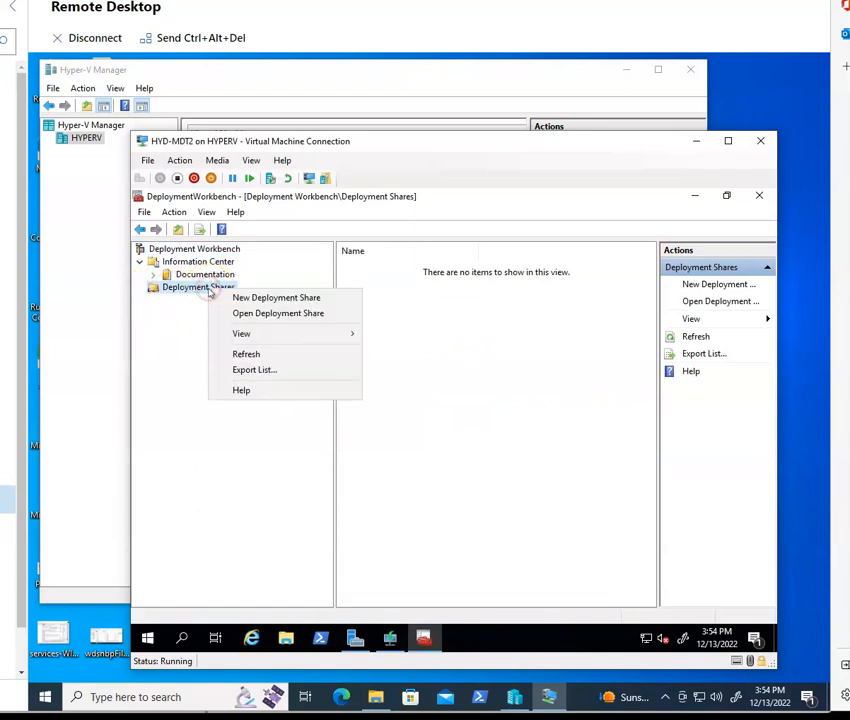
click(271, 298)
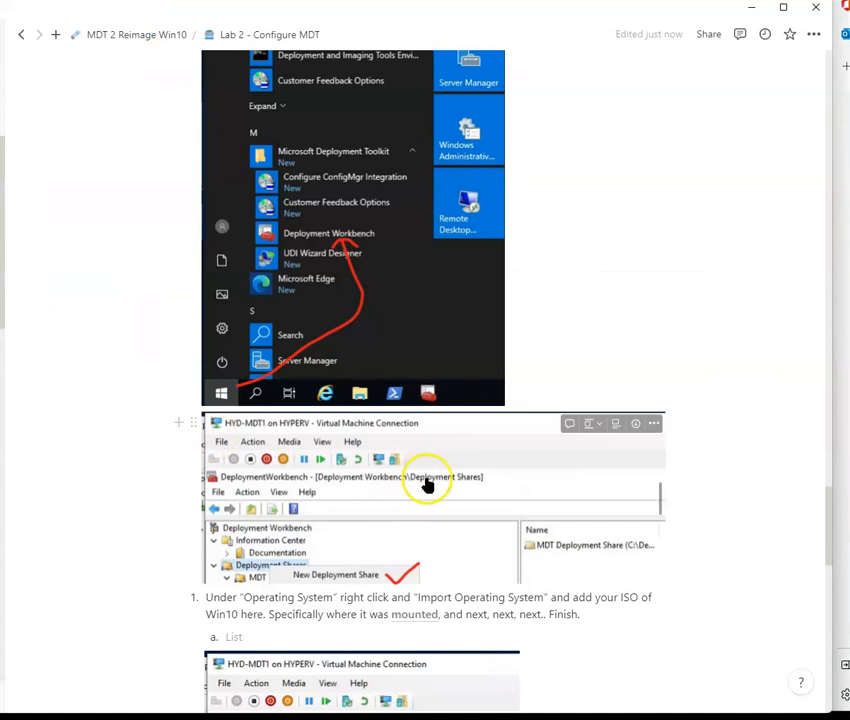
scroll(427, 484, down, 3)
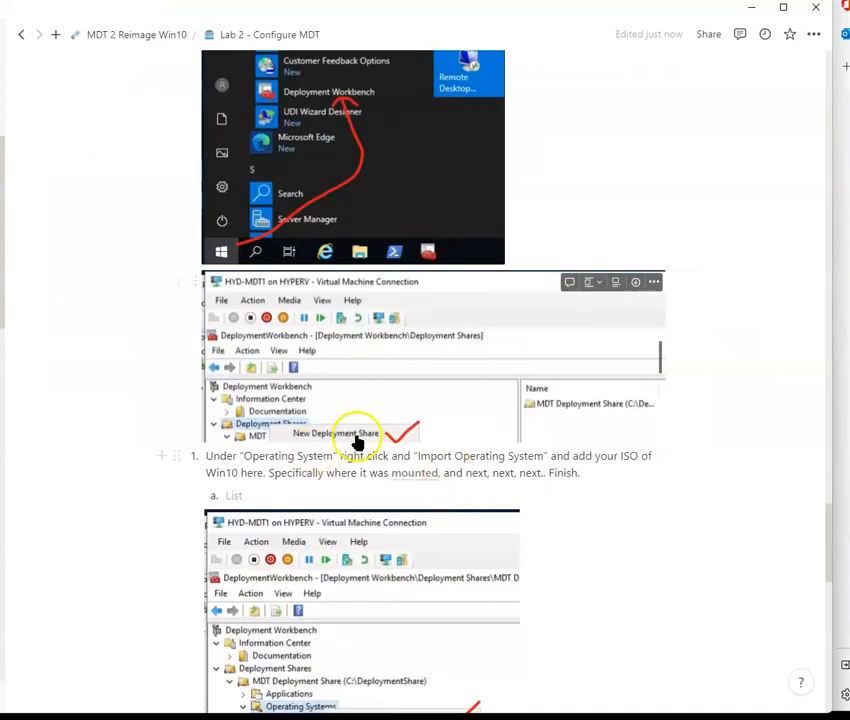
scroll(357, 443, down, 3)
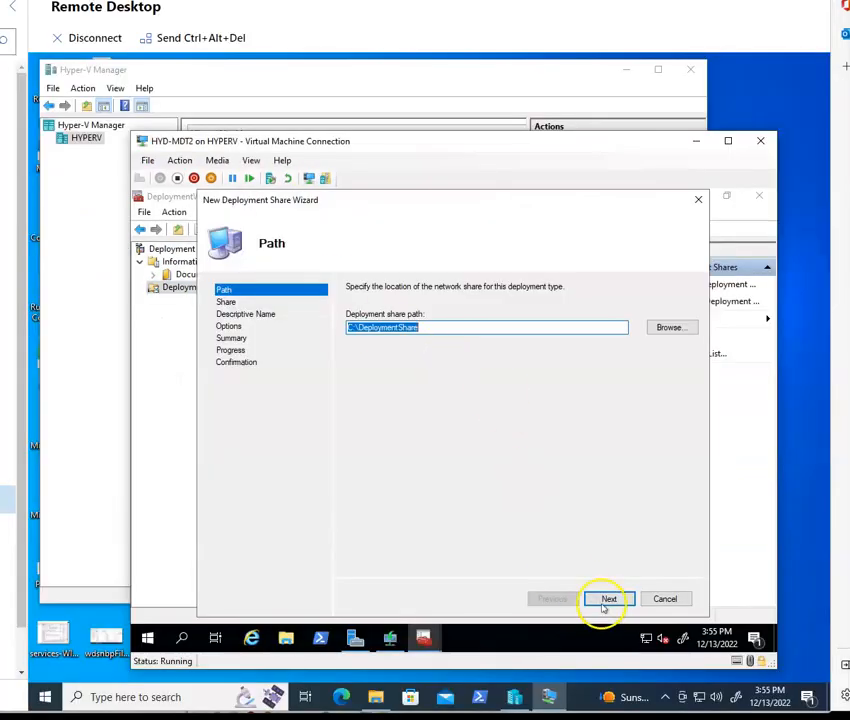
click(610, 599)
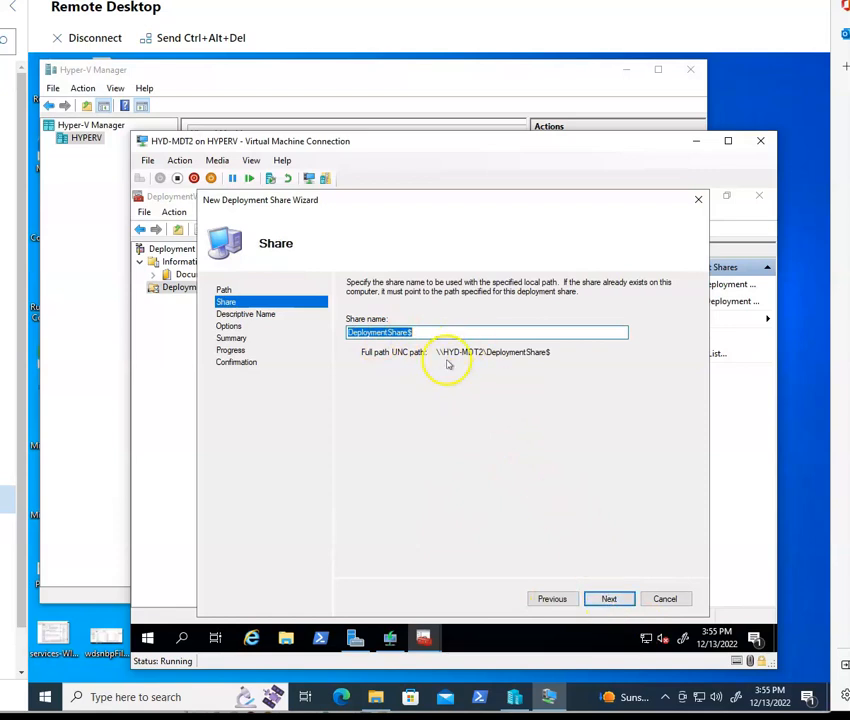
click(609, 599)
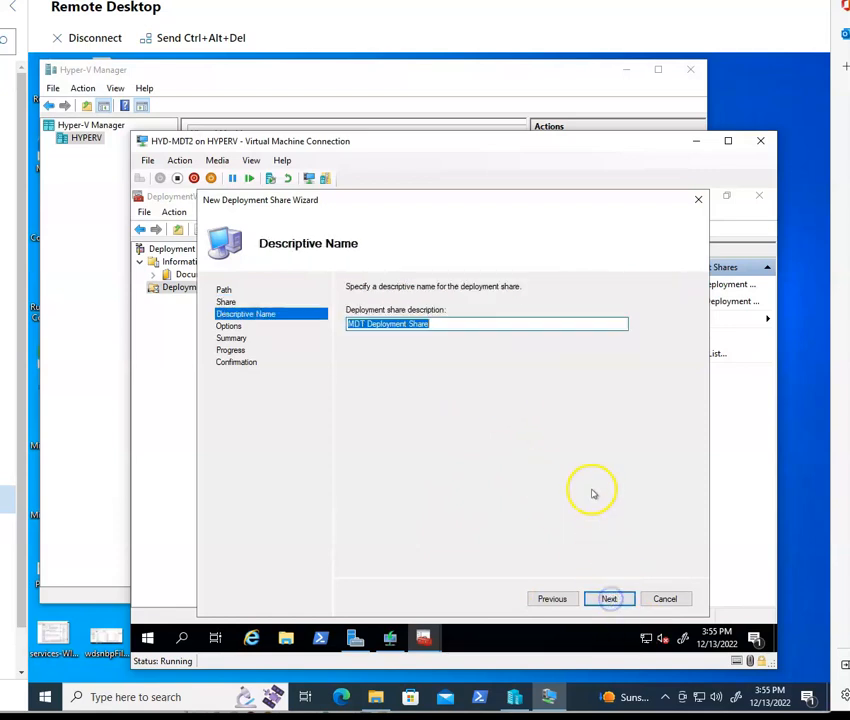
click(611, 599)
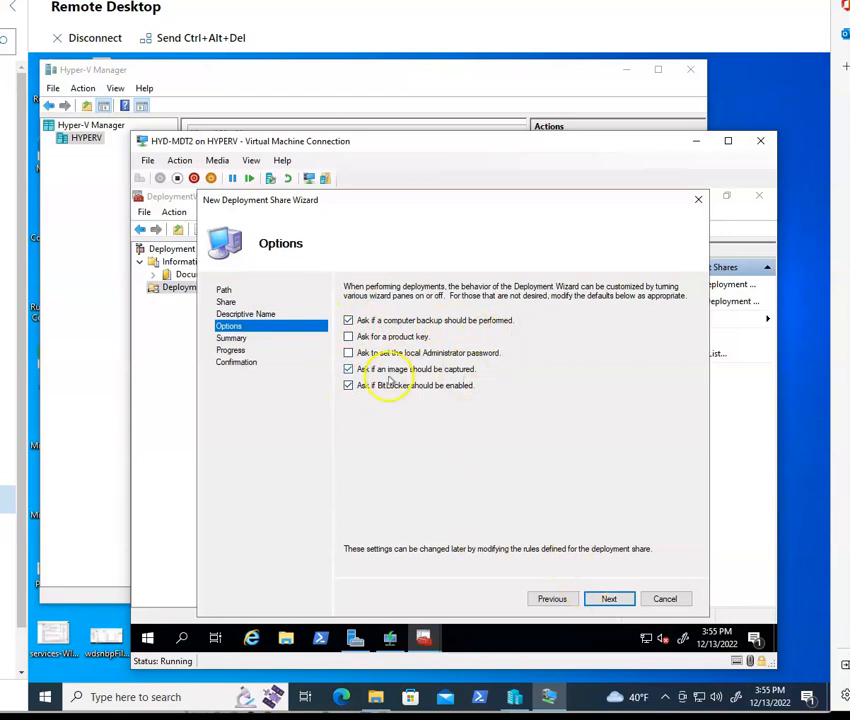
click(609, 598)
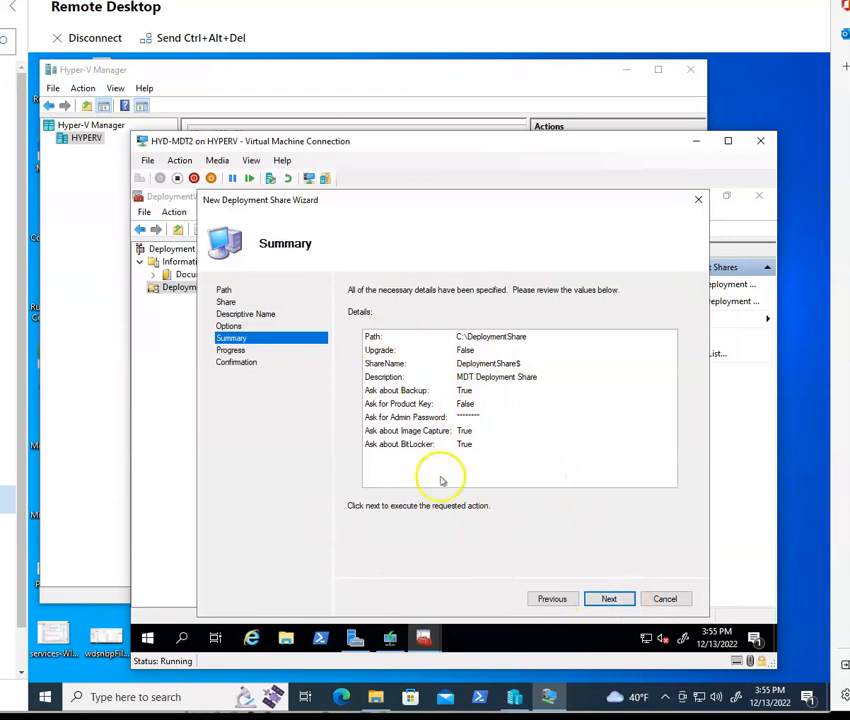
click(612, 600)
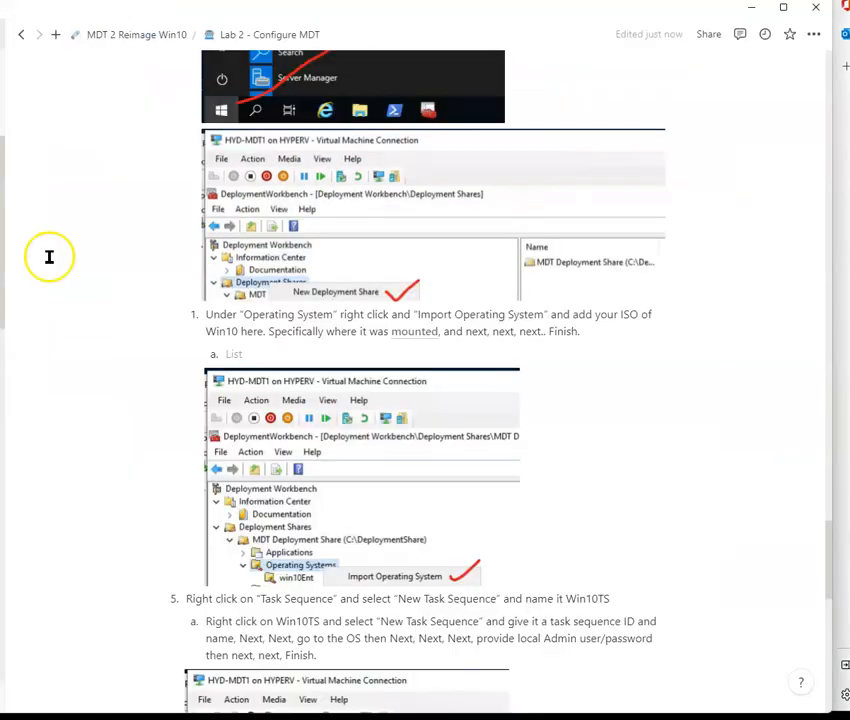
Step: Scroll the lab notes to the operating system import and task sequence instructions
scroll(120, 323, down, 2)
scroll(326, 327, down, 1)
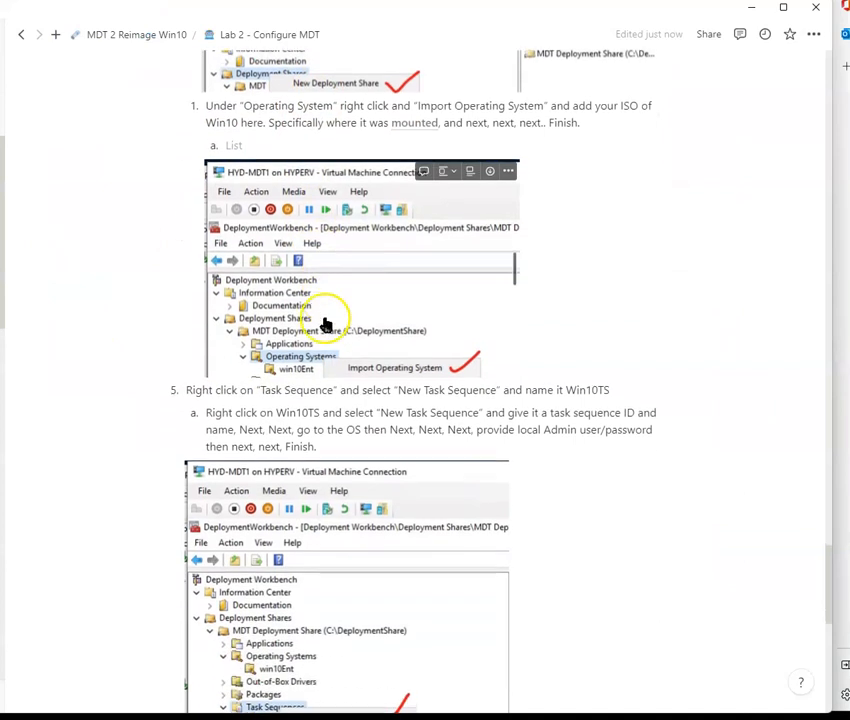
scroll(150, 288, down, 2)
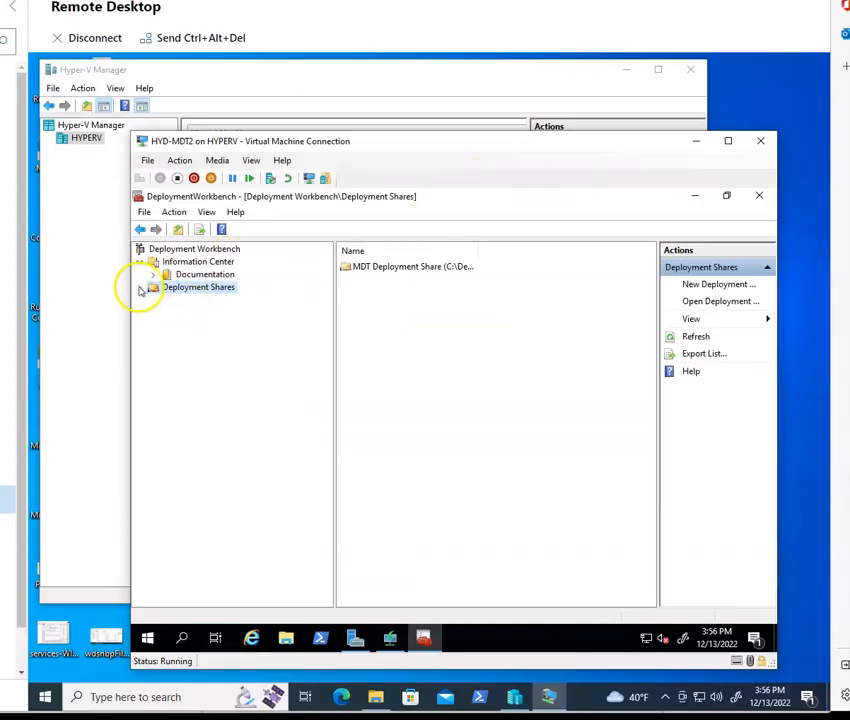
Step: Create a folder named win10ent under Operating Systems in the MDT Deployment Share
click(140, 287)
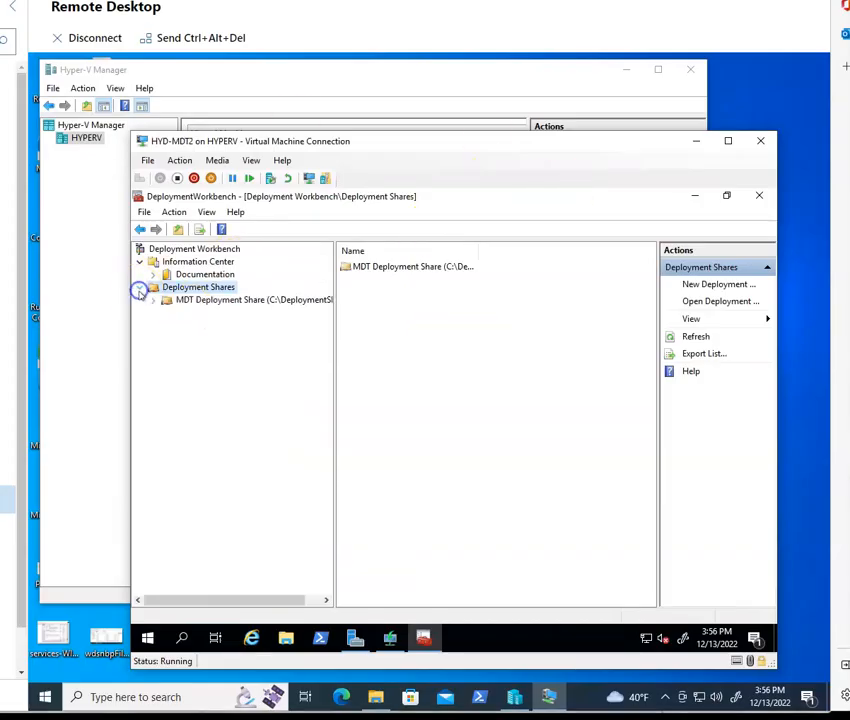
click(218, 300)
click(153, 300)
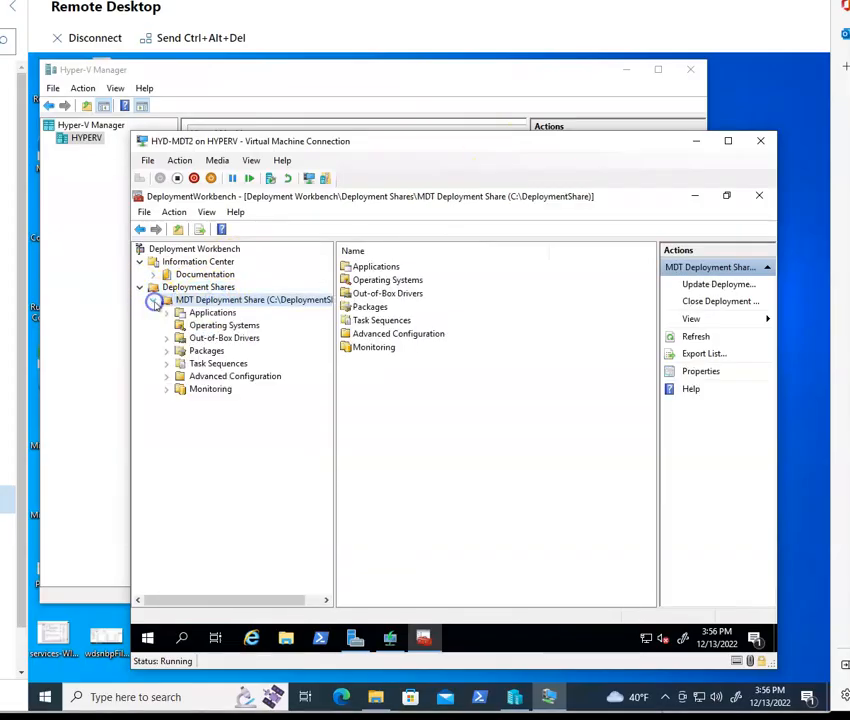
click(212, 325)
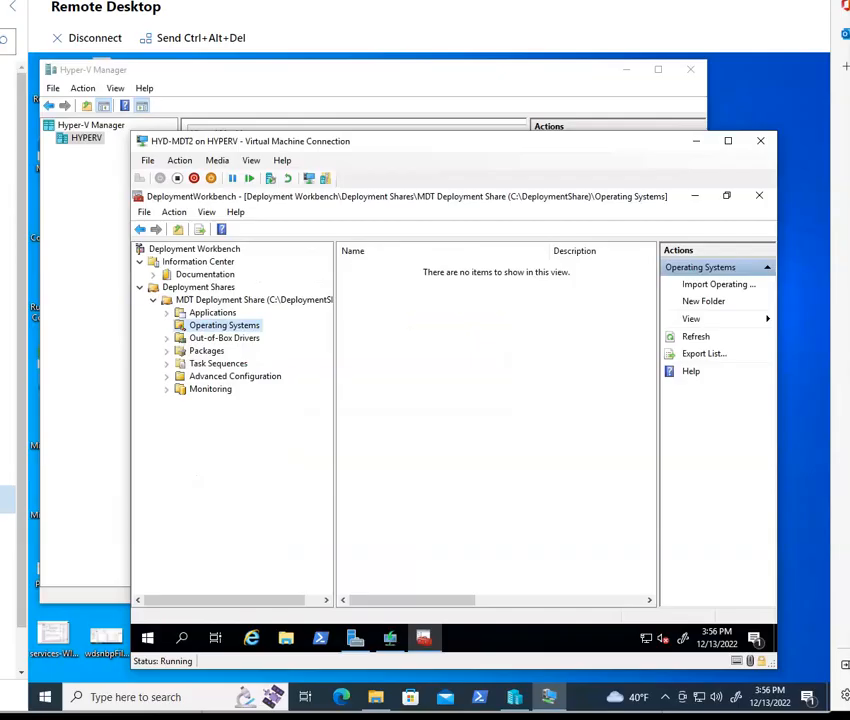
right_click(237, 326)
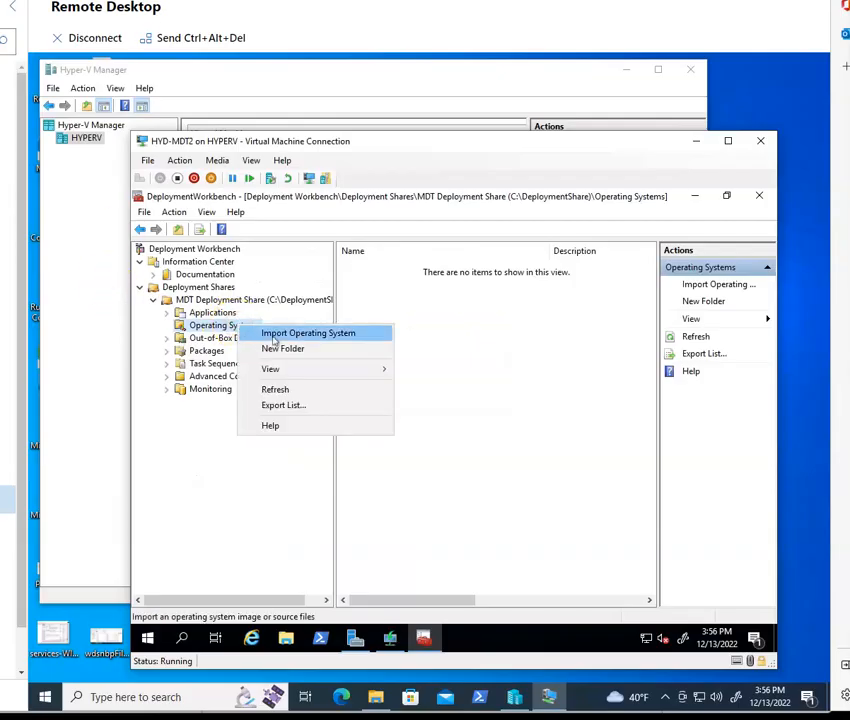
click(281, 350)
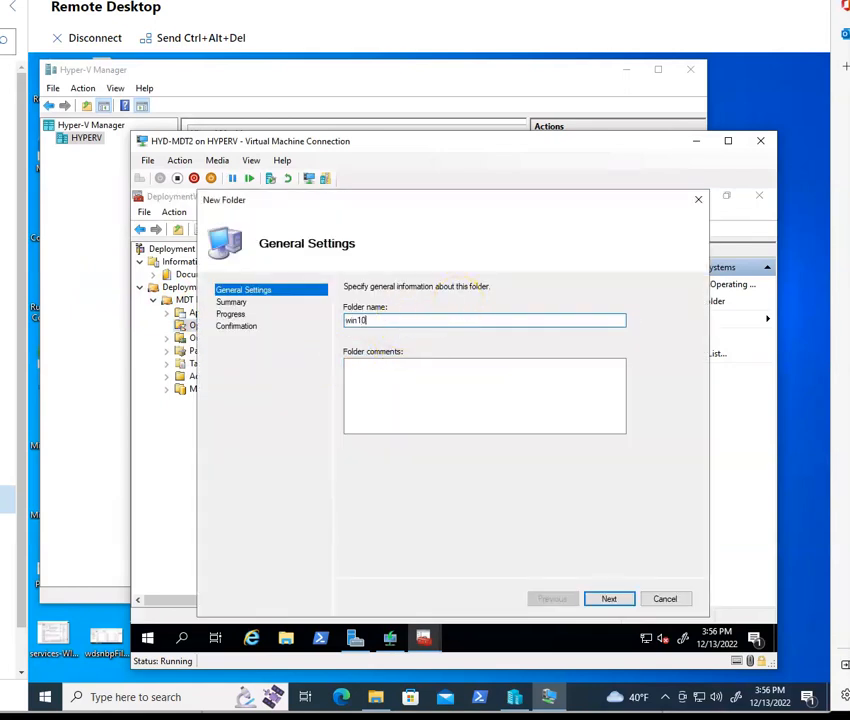
key(Return)
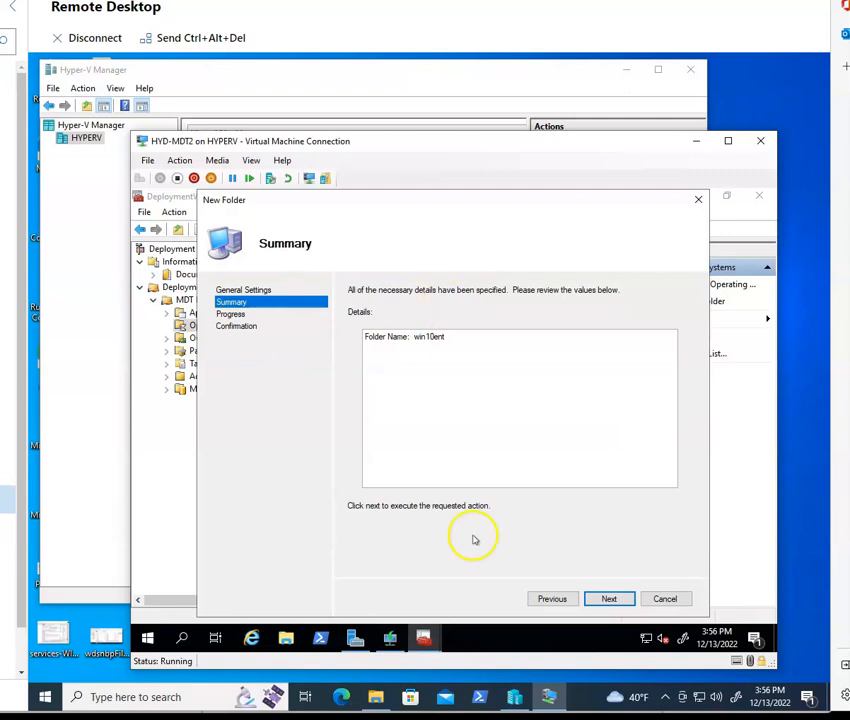
click(609, 598)
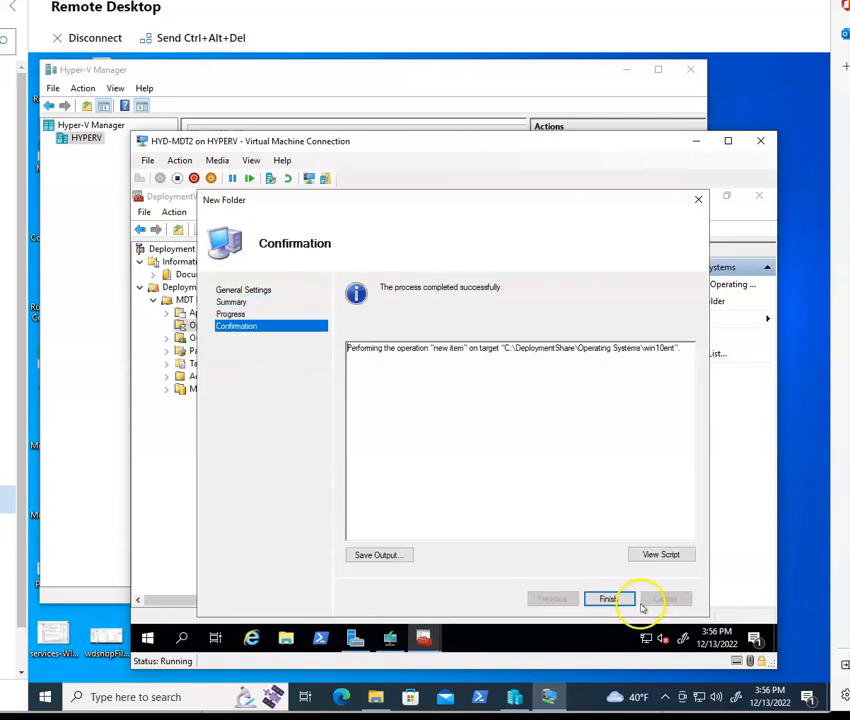
click(607, 598)
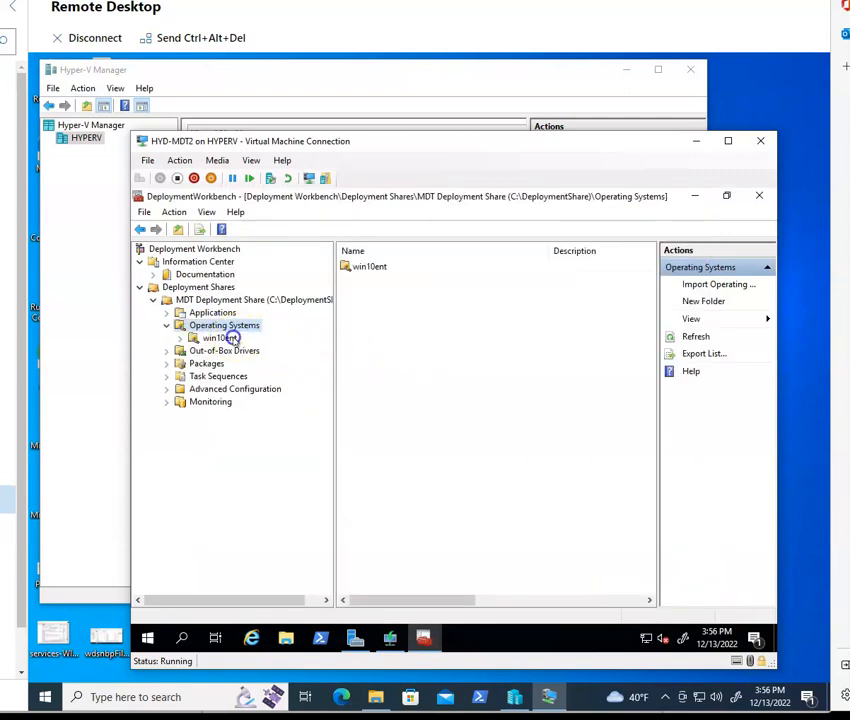
Step: Import the full set of Windows 10 source files from DVD drive E:\ into the win10ent folder with the default destination name
click(229, 338)
right_click(225, 338)
click(283, 348)
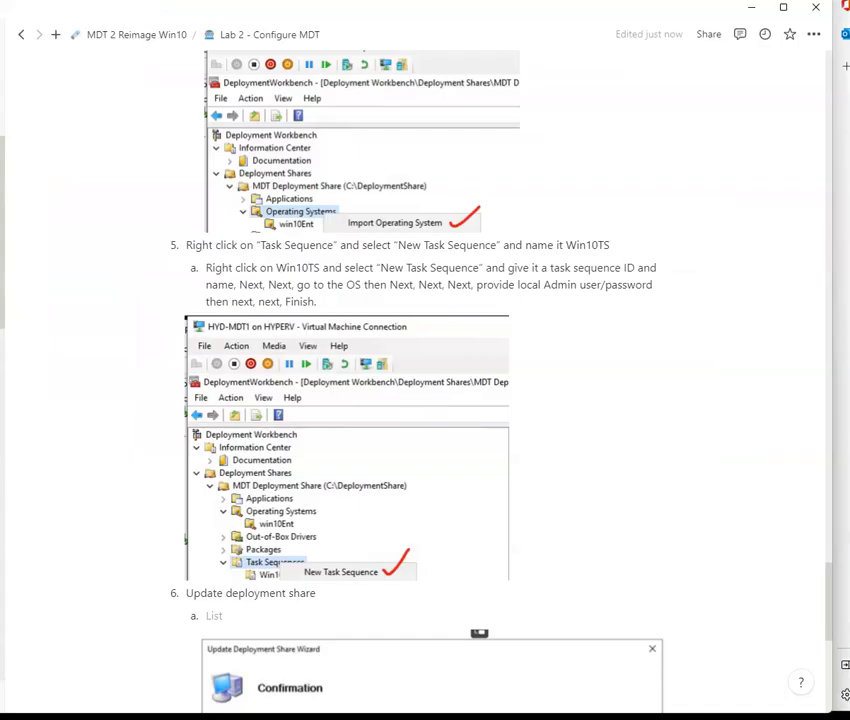
scroll(415, 410, down, 2)
scroll(412, 325, up, 2)
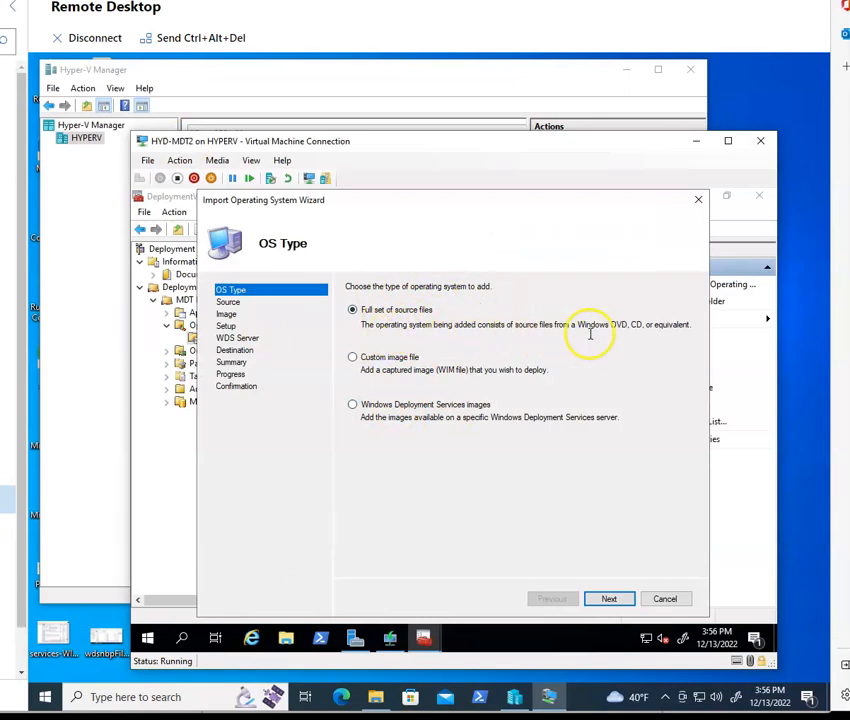
click(609, 597)
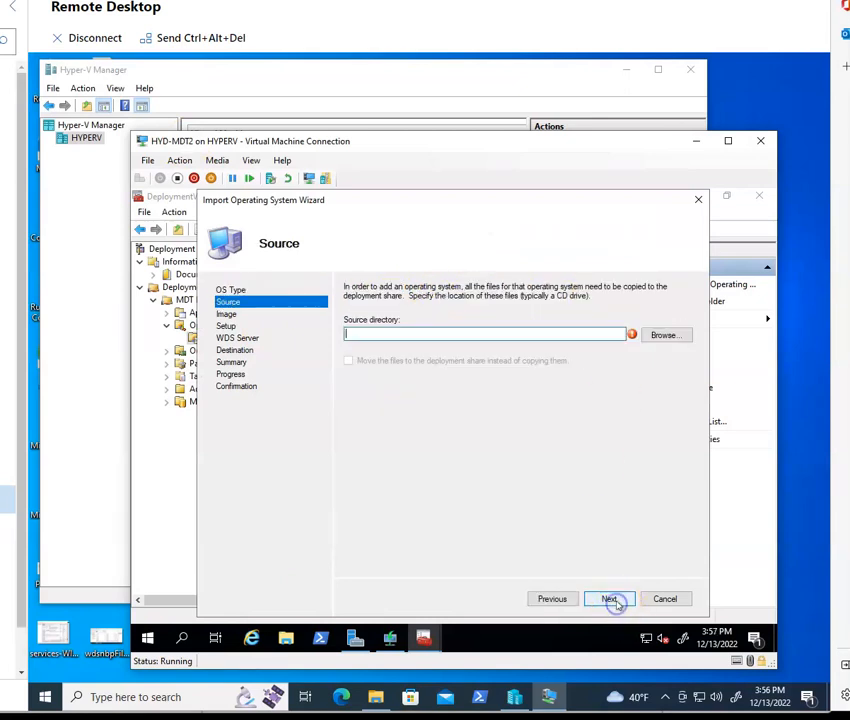
click(667, 334)
click(405, 431)
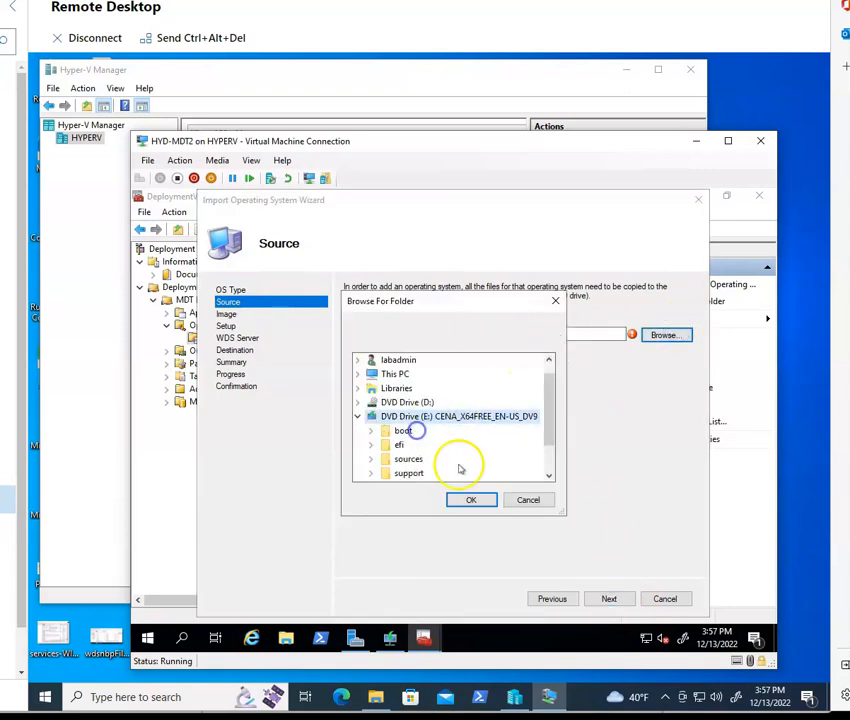
click(468, 503)
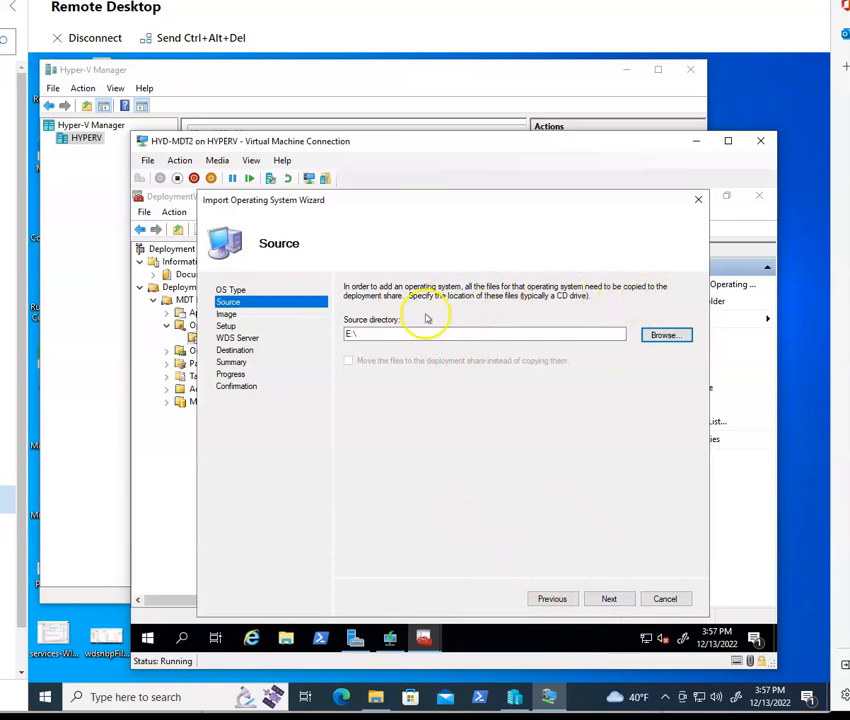
click(624, 598)
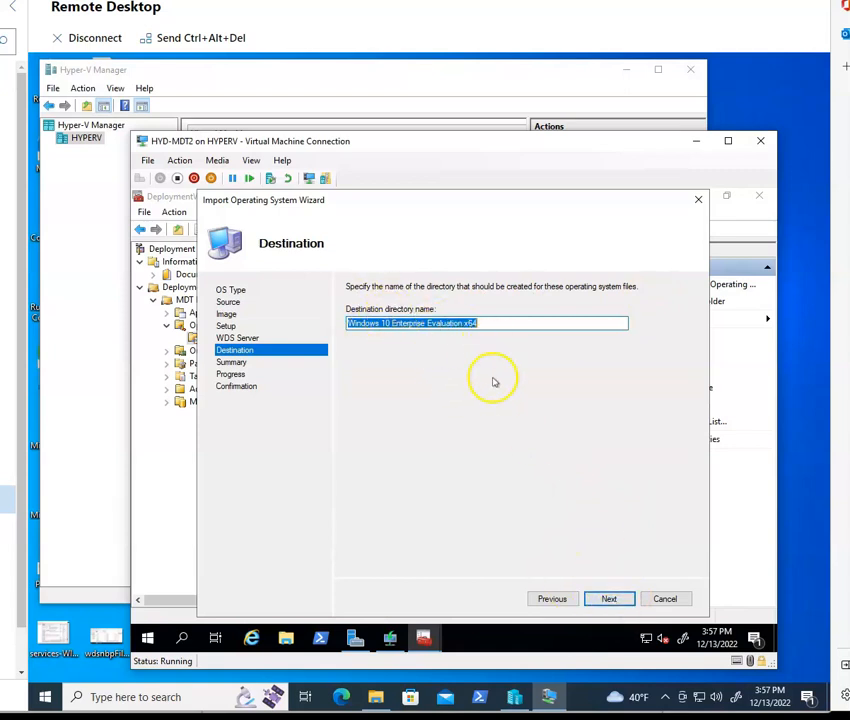
click(609, 598)
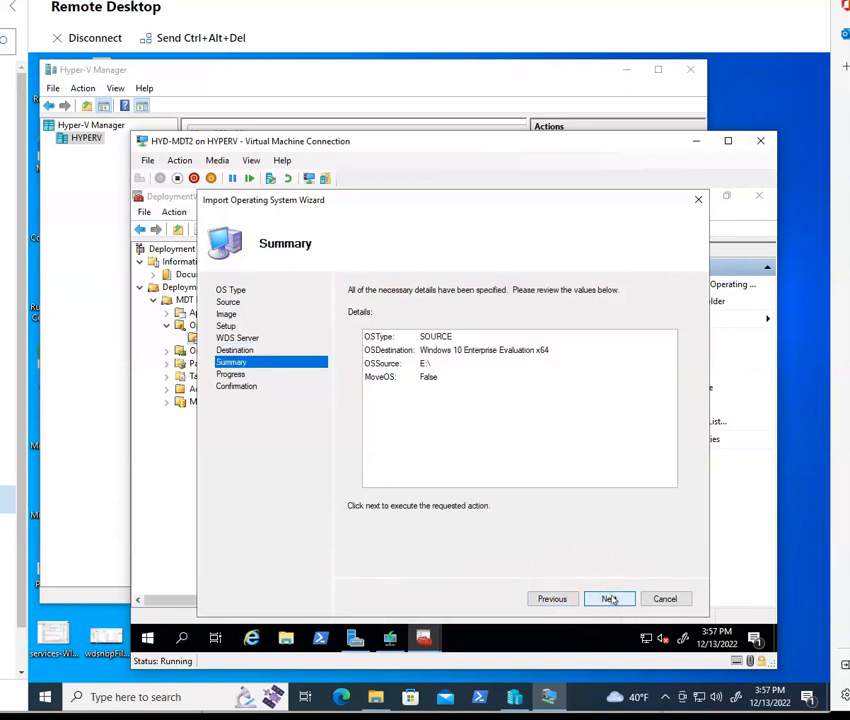
click(610, 597)
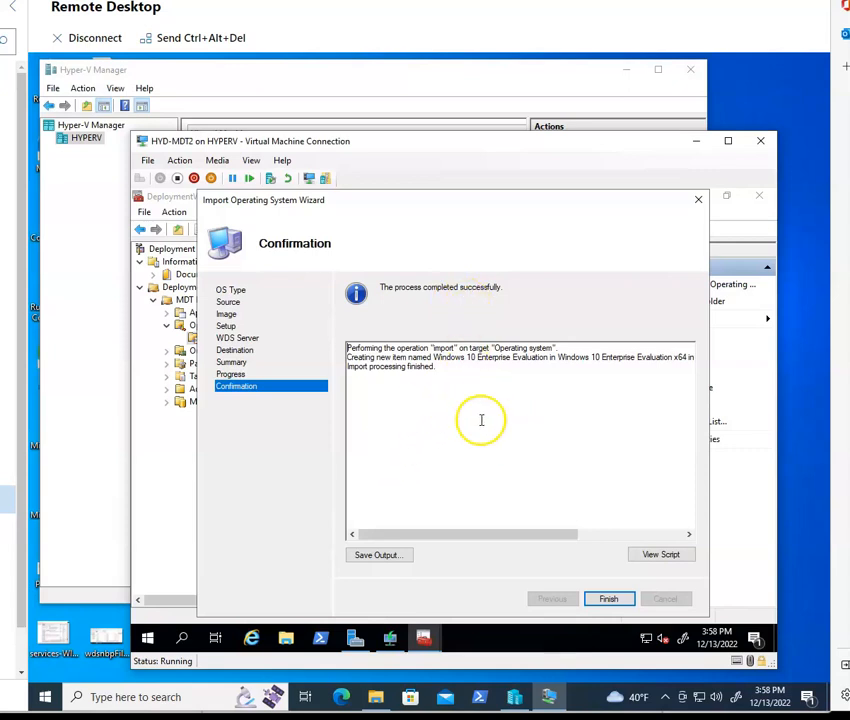
click(611, 600)
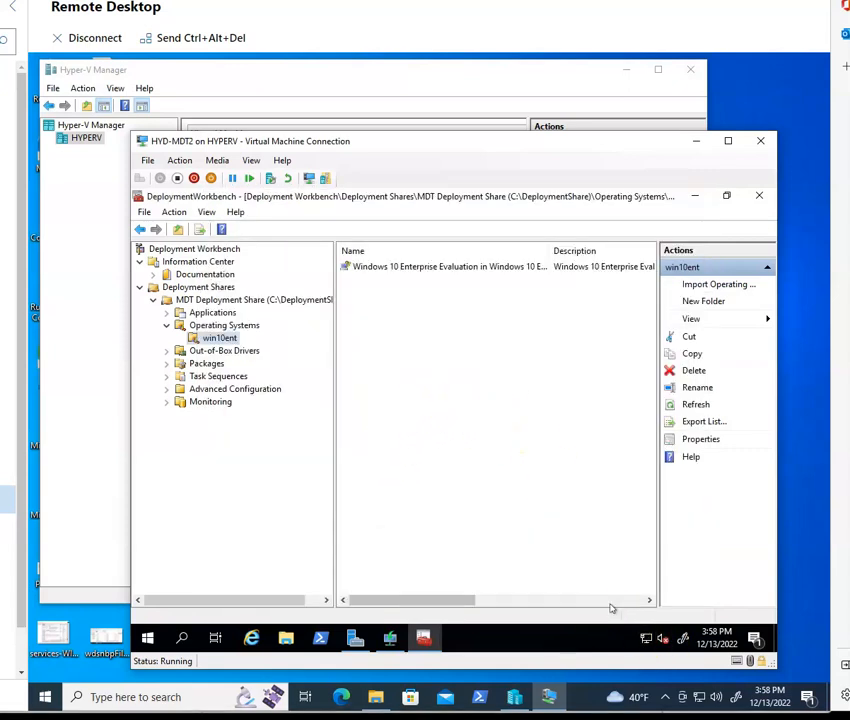
Step: Create a folder named win10TS under Task Sequences
click(222, 376)
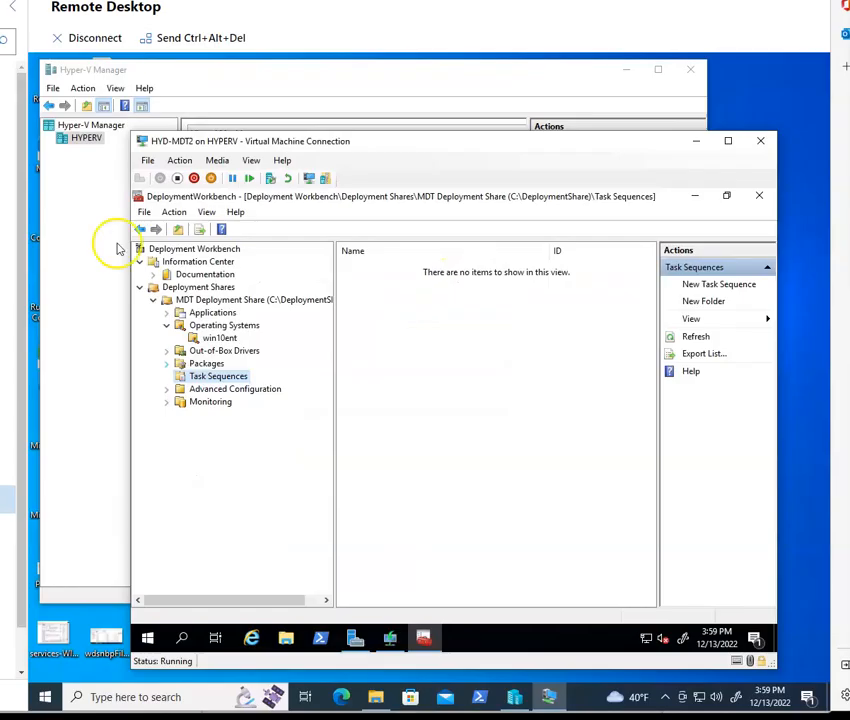
right_click(214, 379)
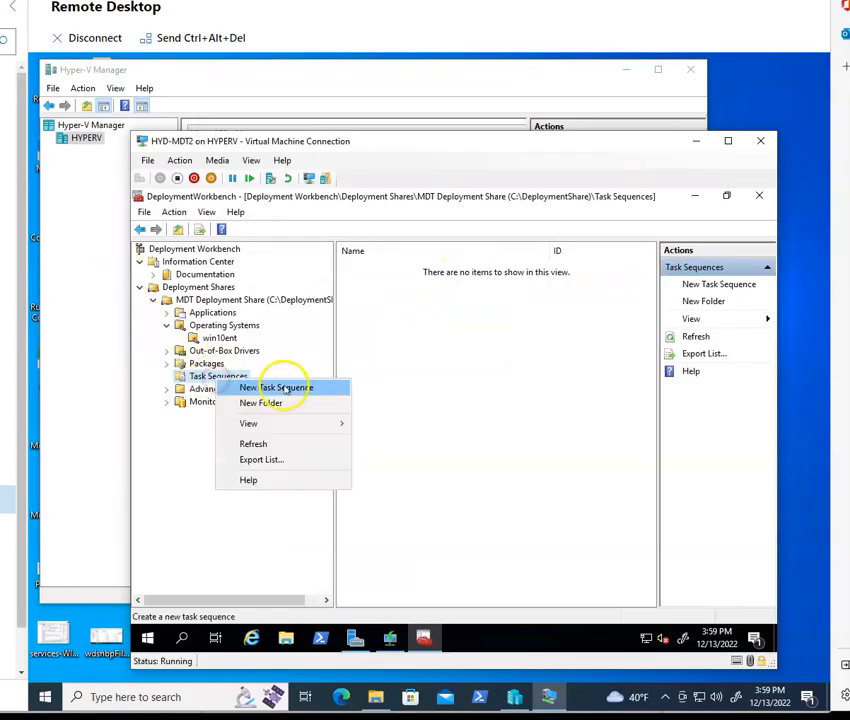
click(293, 403)
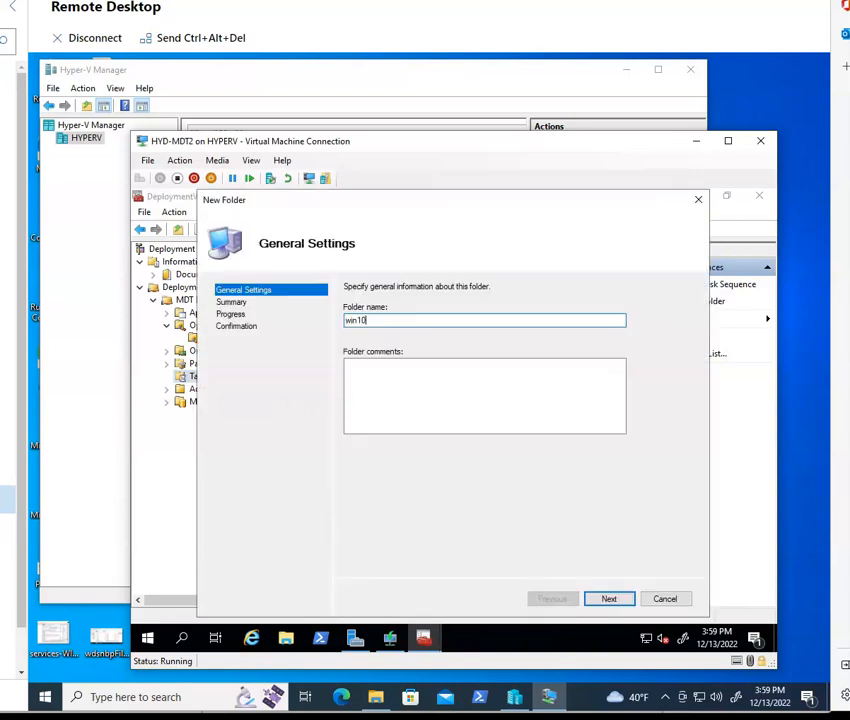
click(609, 598)
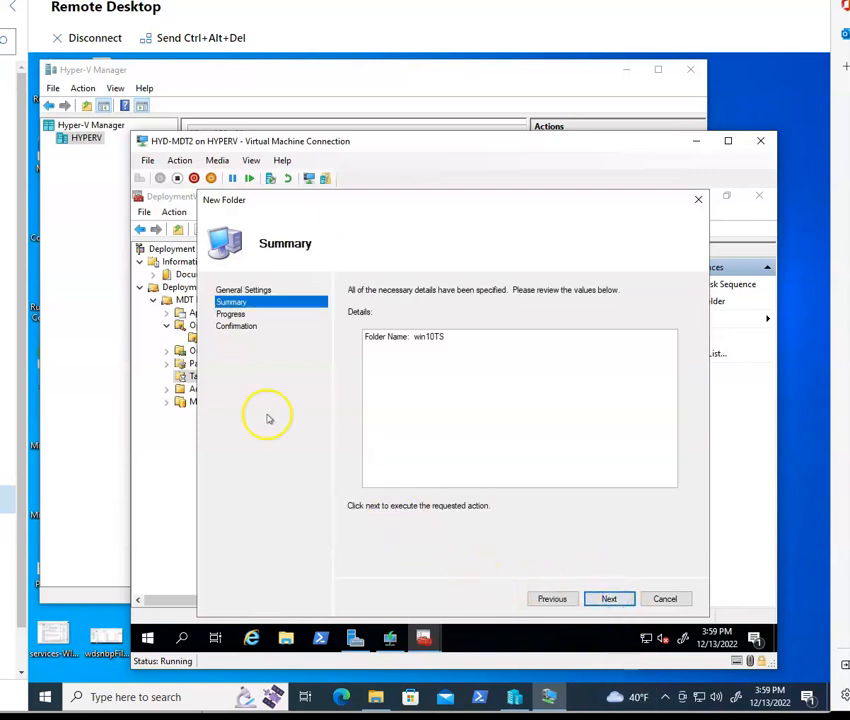
click(609, 600)
click(607, 599)
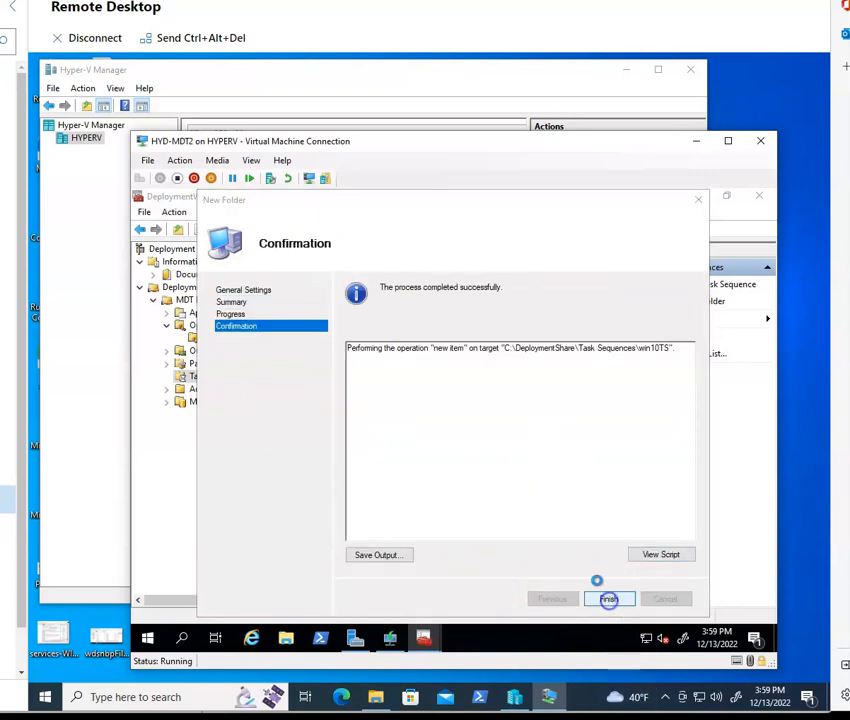
Step: Start a new task sequence in win10TS with ID win10entTS and name windows10ent
click(214, 389)
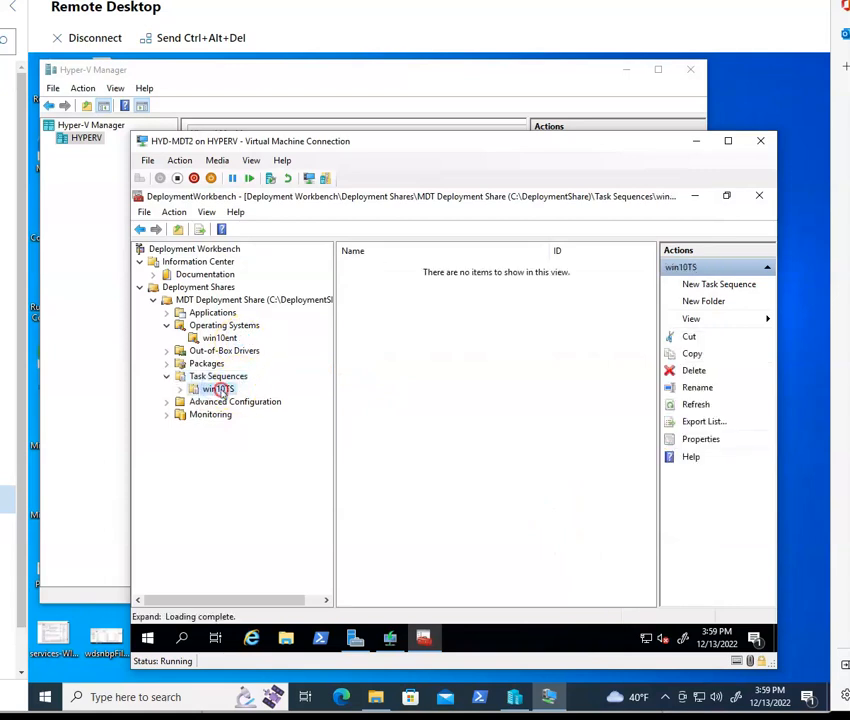
right_click(219, 389)
click(290, 399)
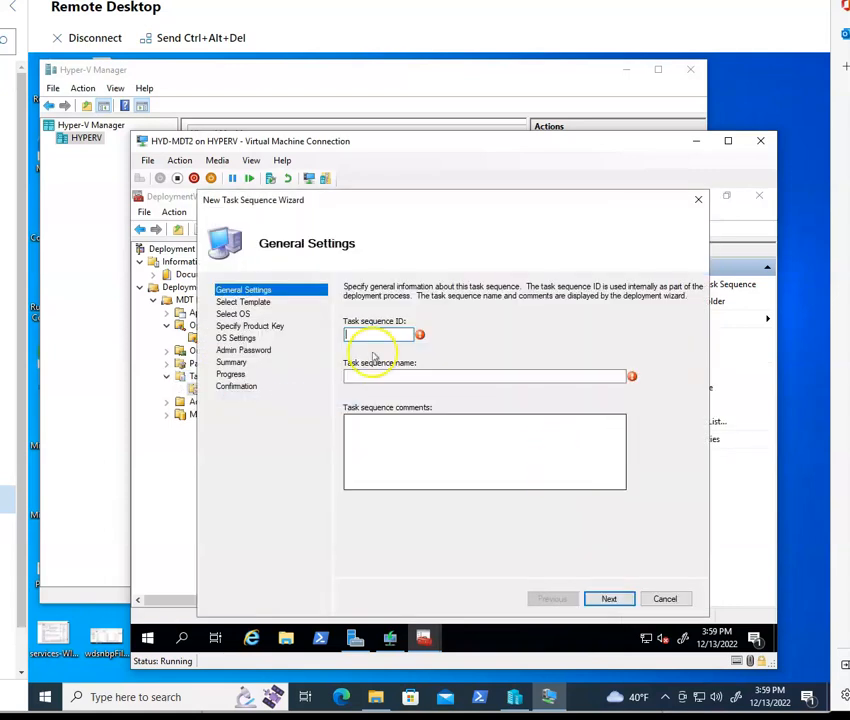
text(win1)
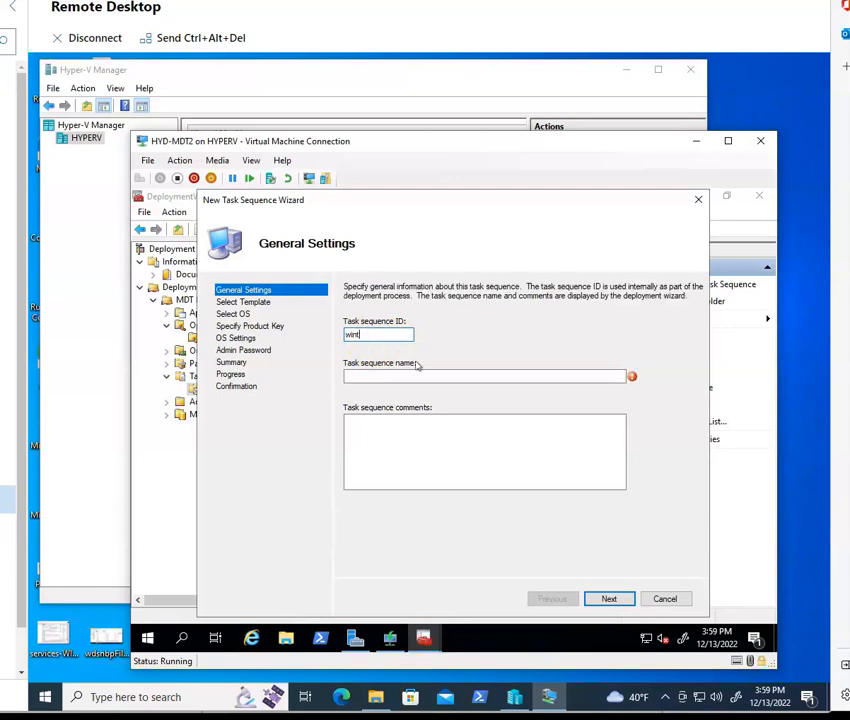
key(BackSpace)
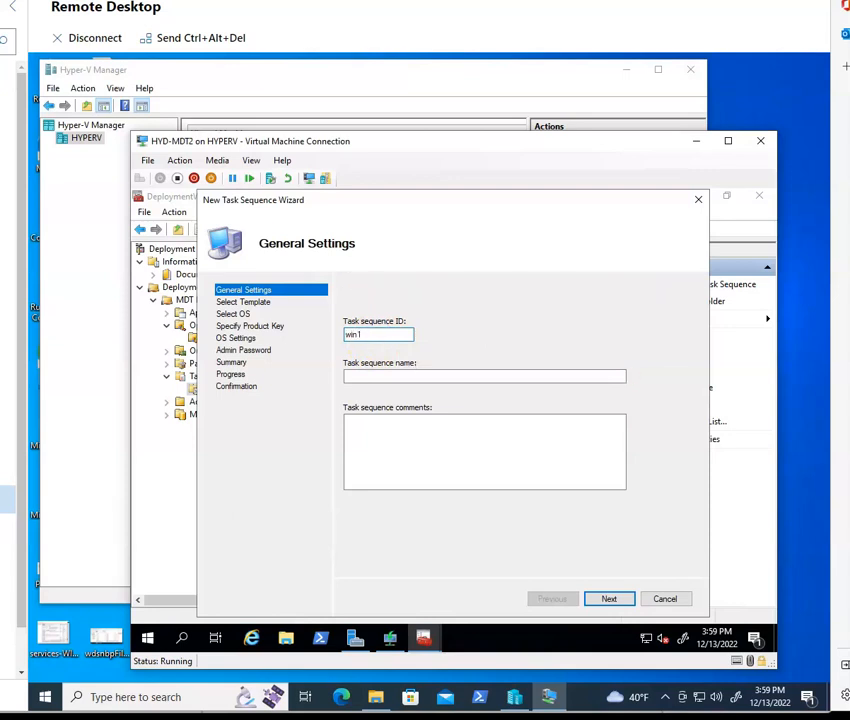
text(10entTS)
click(411, 376)
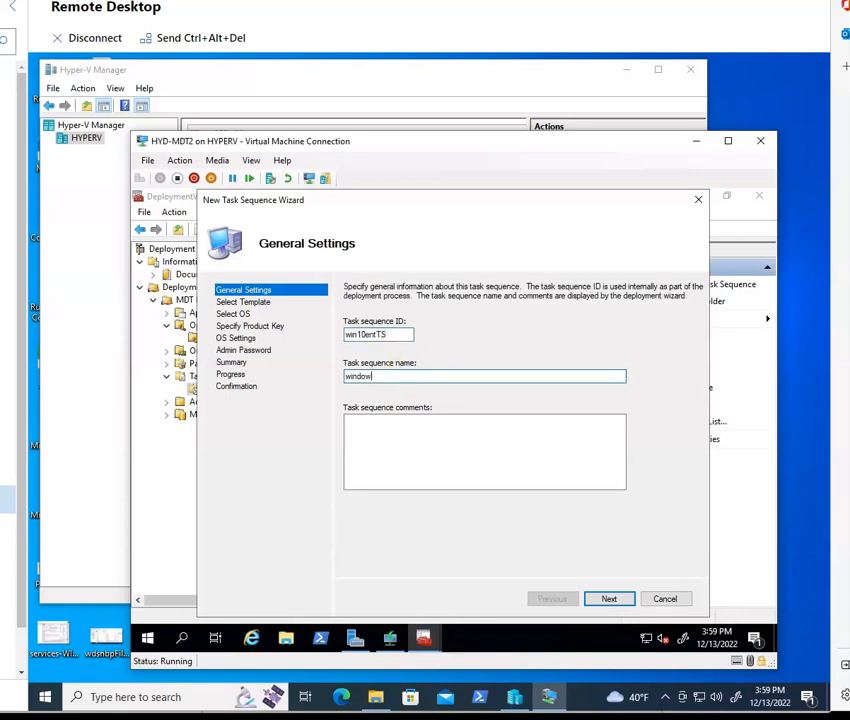
text(windows10ent)
click(396, 547)
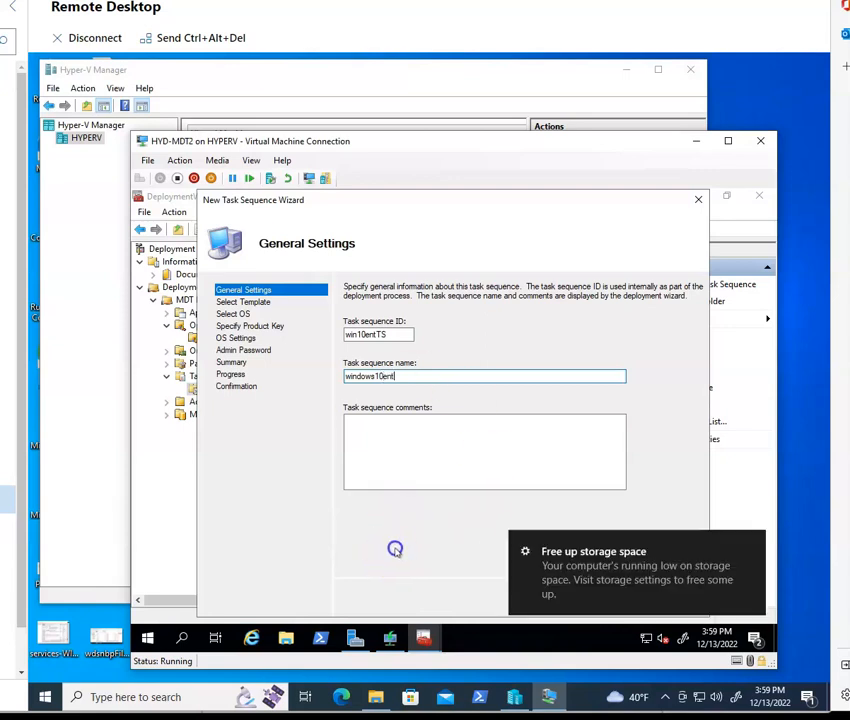
click(755, 542)
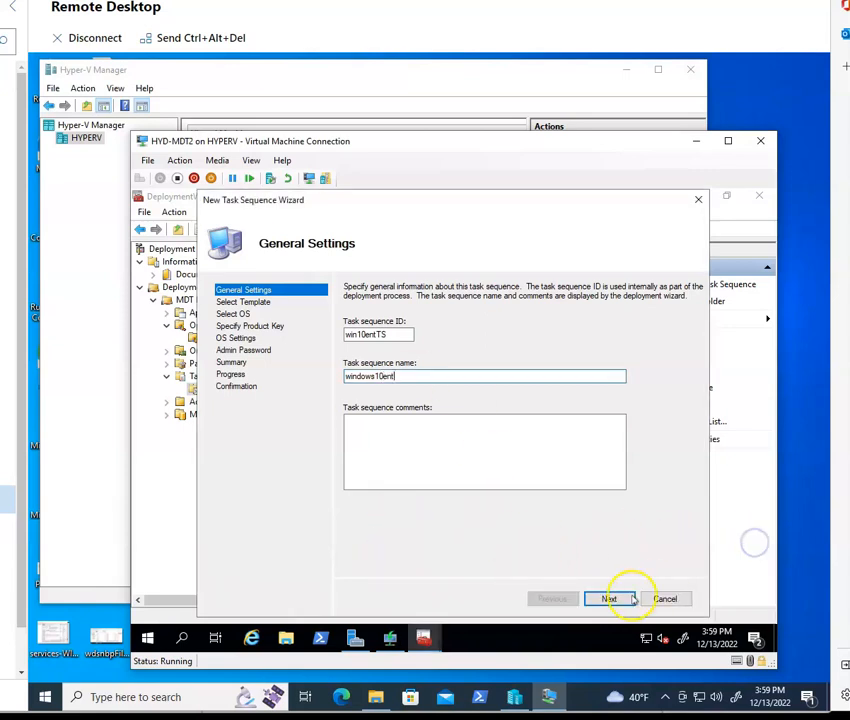
click(612, 598)
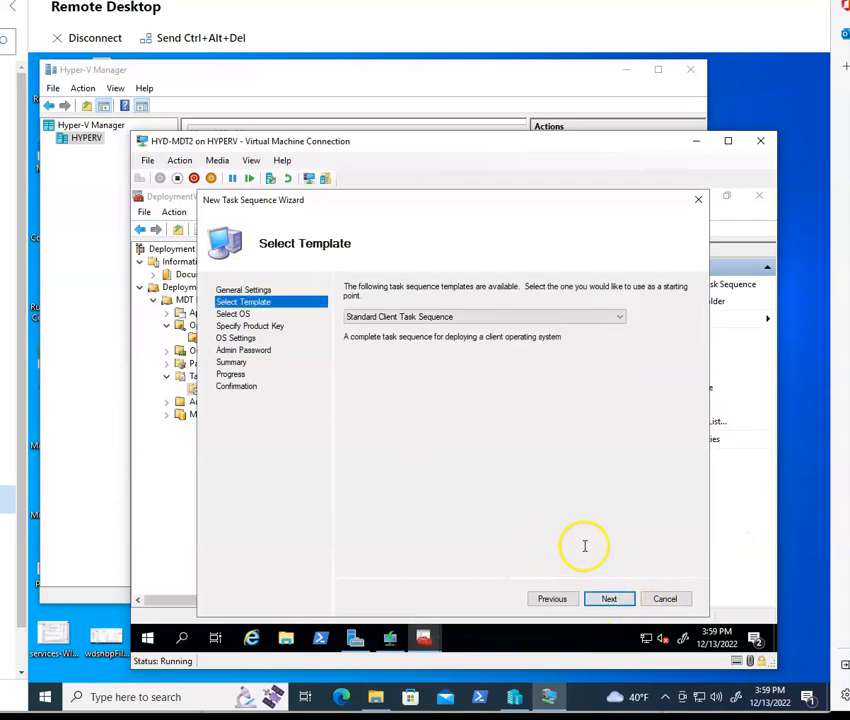
Step: Use the Standard Client Task Sequence template with the imported Windows 10 Enterprise image and no product key
click(612, 600)
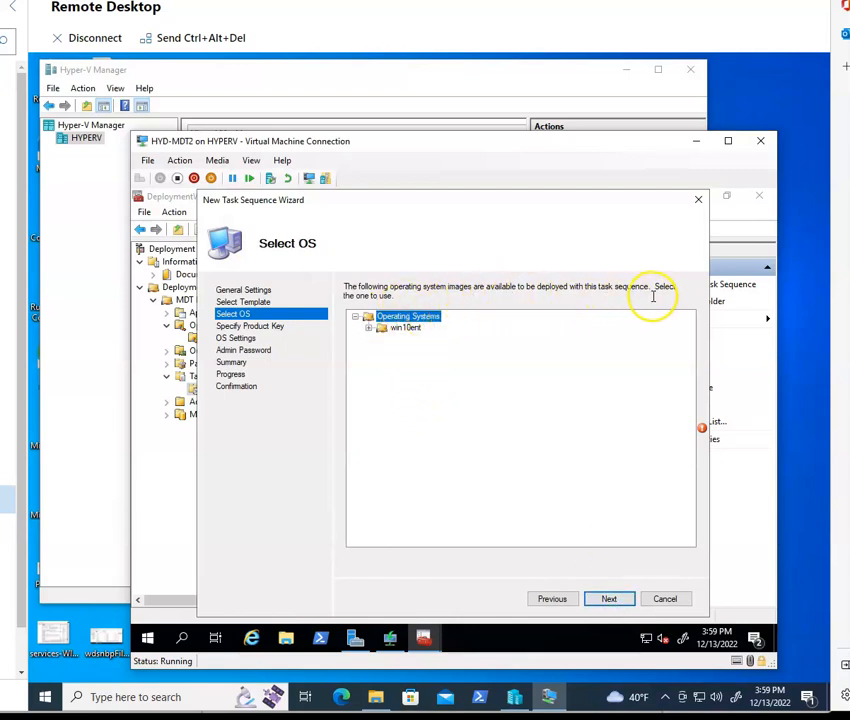
click(369, 328)
click(561, 339)
click(606, 598)
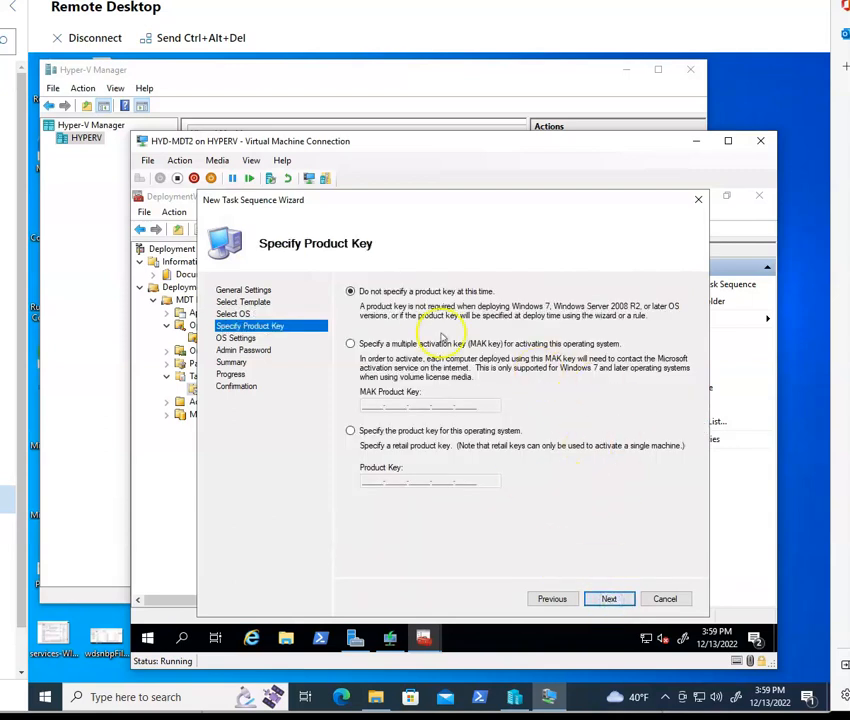
click(608, 598)
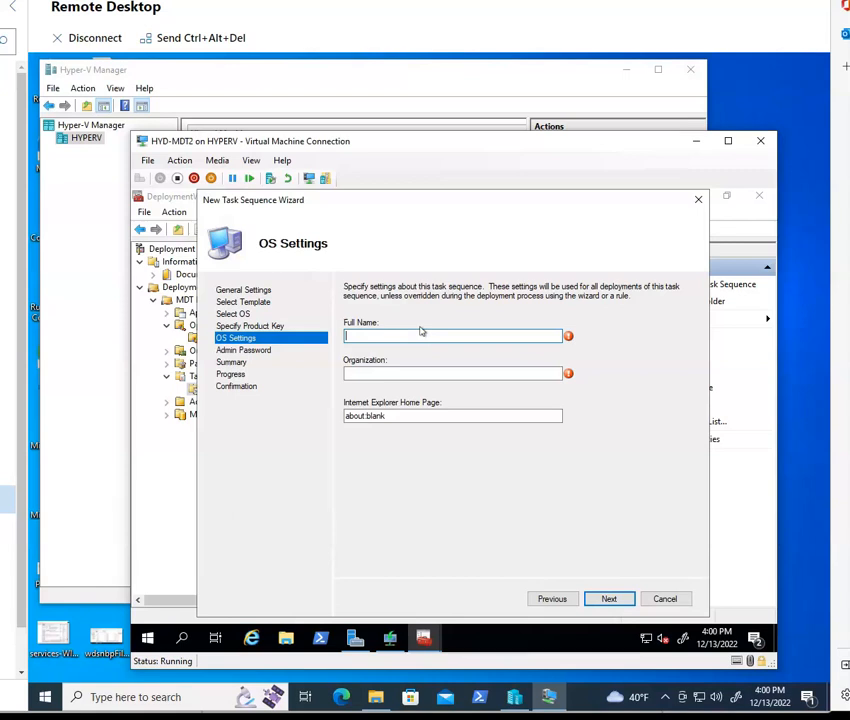
Step: Enter the full name, organization me and Internet Explorer home page me.com in the OS settings
key(Tab)
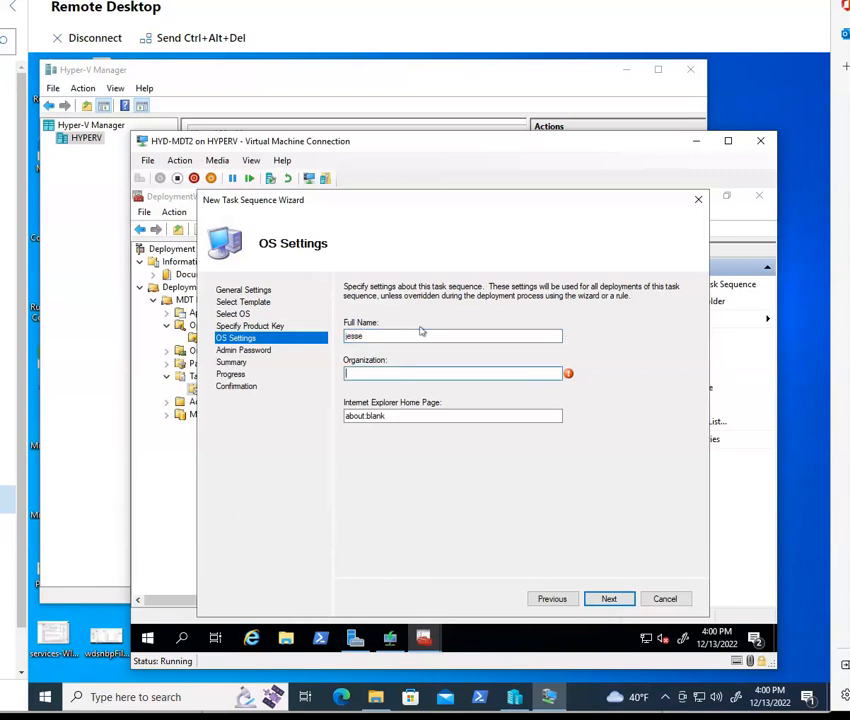
key(Tab)
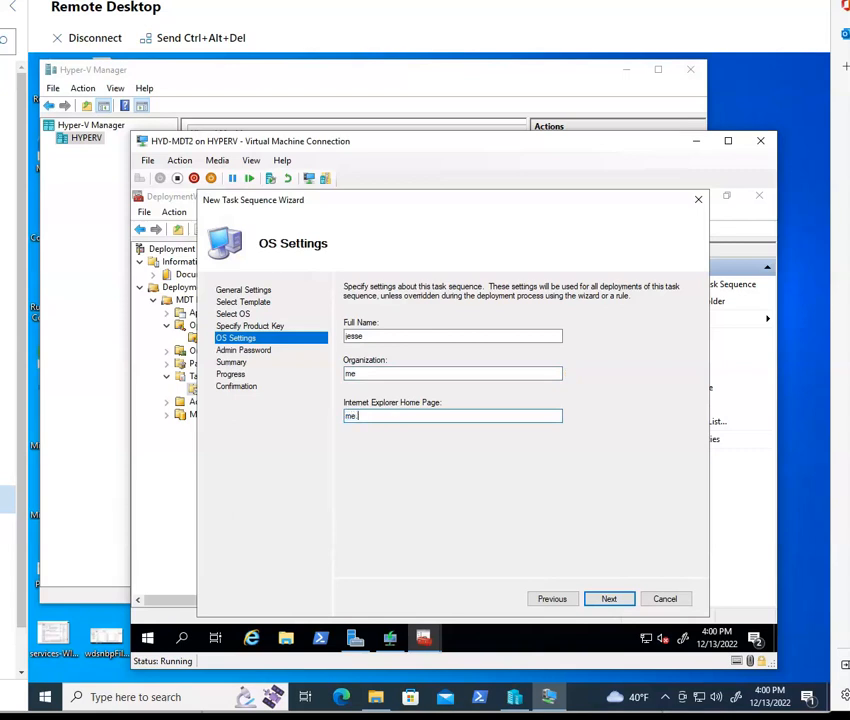
text(me.com)
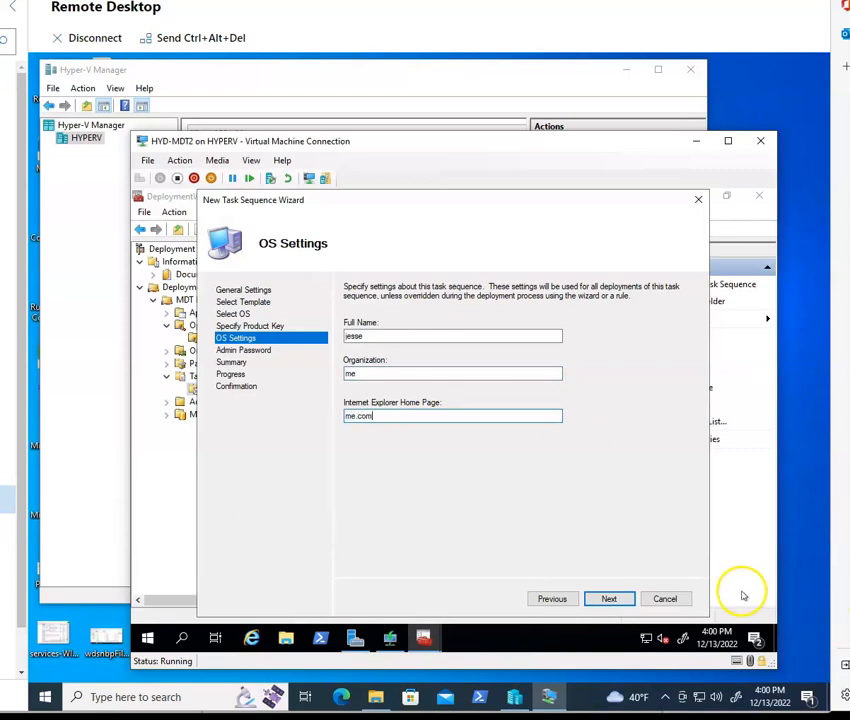
click(612, 599)
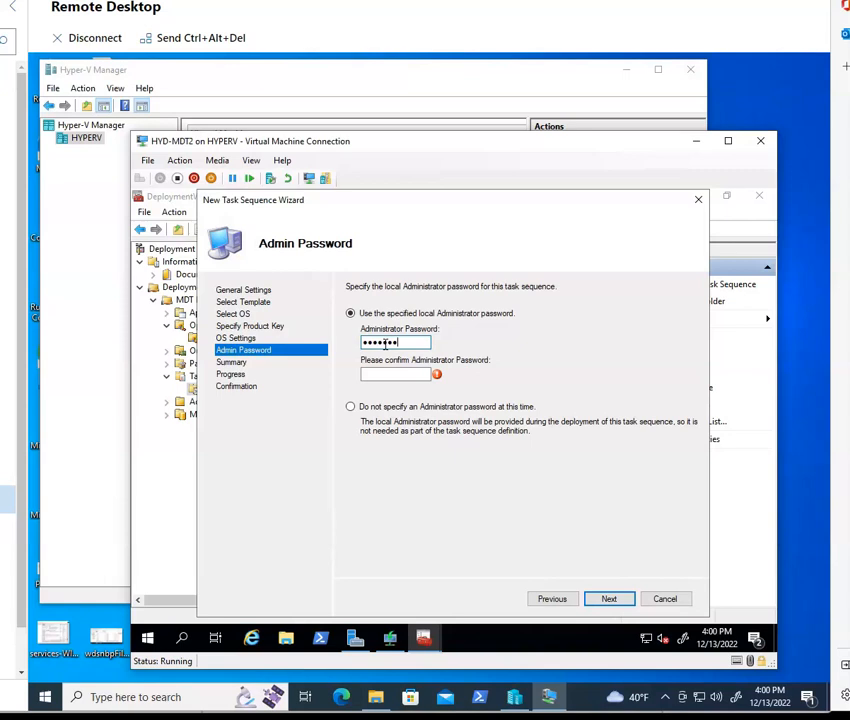
Step: Enter and confirm the local Administrator password, then complete the task sequence wizard
click(390, 374)
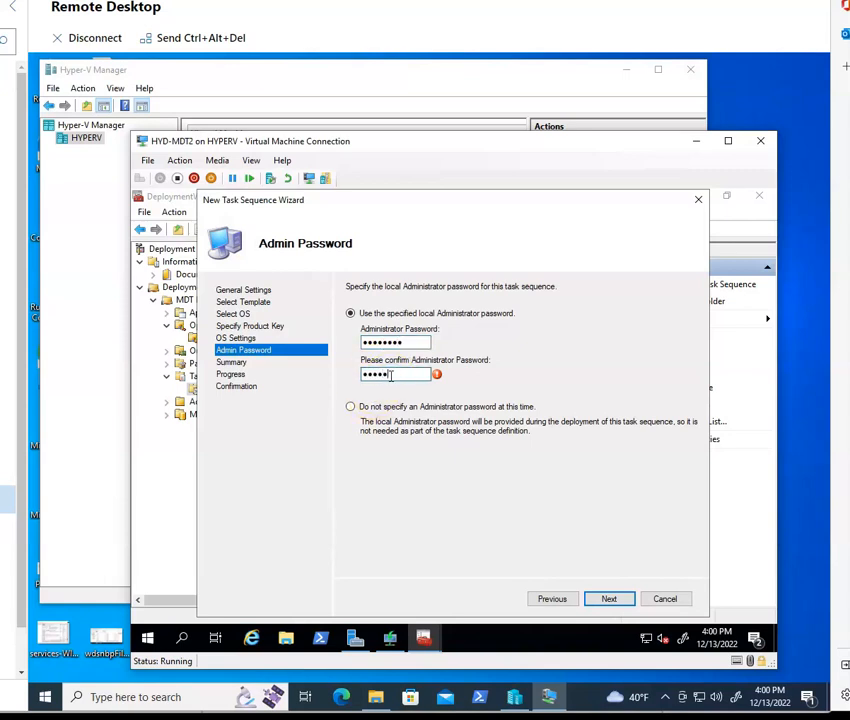
click(606, 599)
click(607, 598)
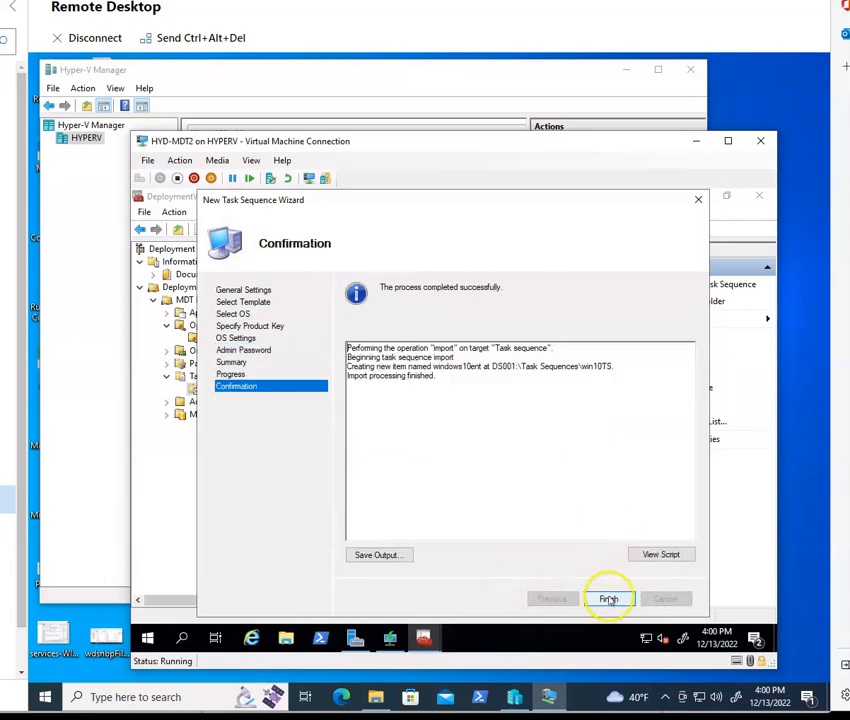
click(607, 597)
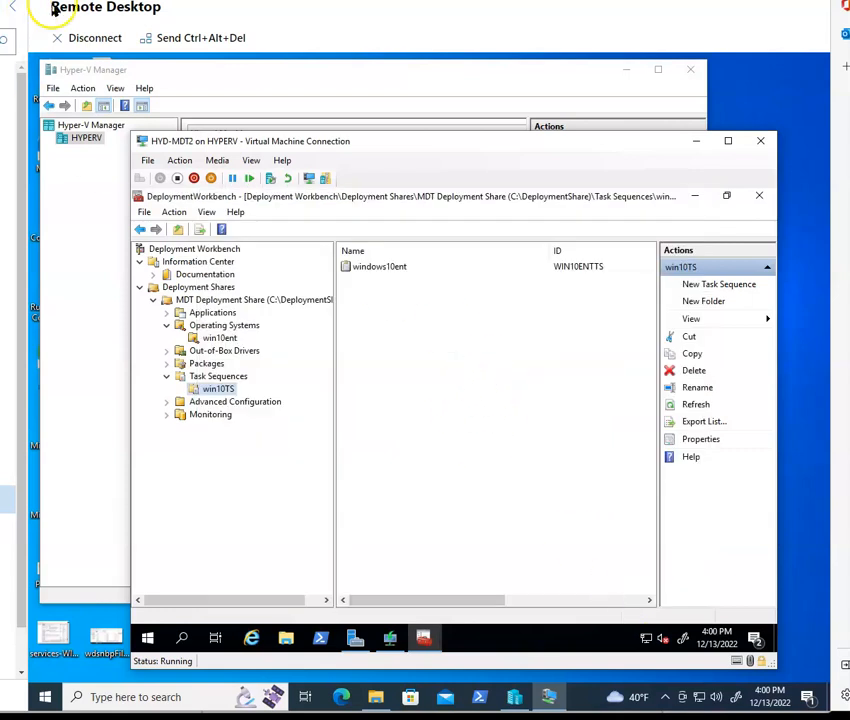
Step: Switch to the lab notes and open the Lab 3 - Add DHCP Scope page
key(alt+Tab)
scroll(228, 380, down, 6)
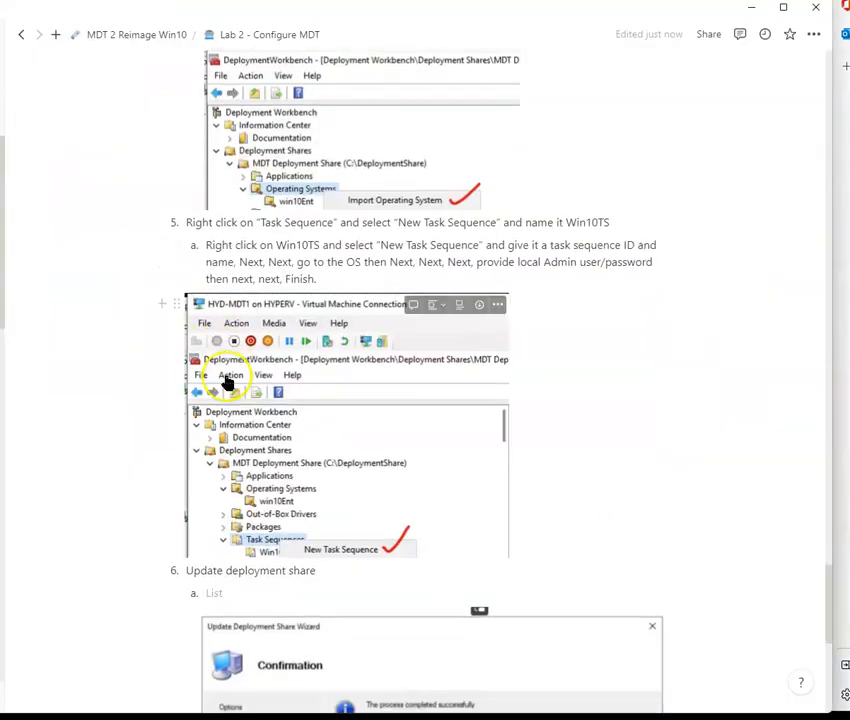
scroll(330, 315, up, 1)
scroll(368, 345, down, 2)
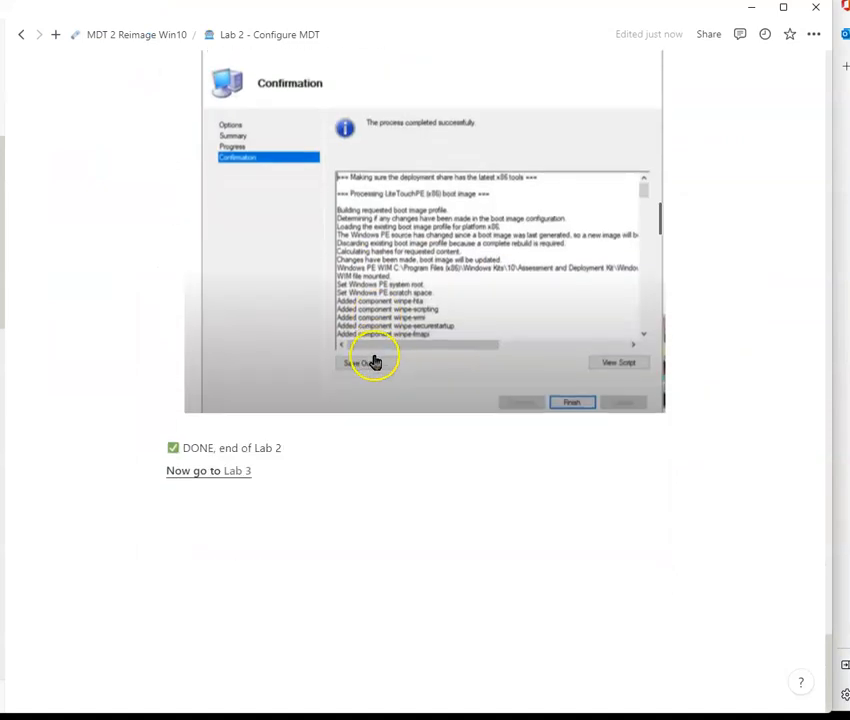
click(240, 476)
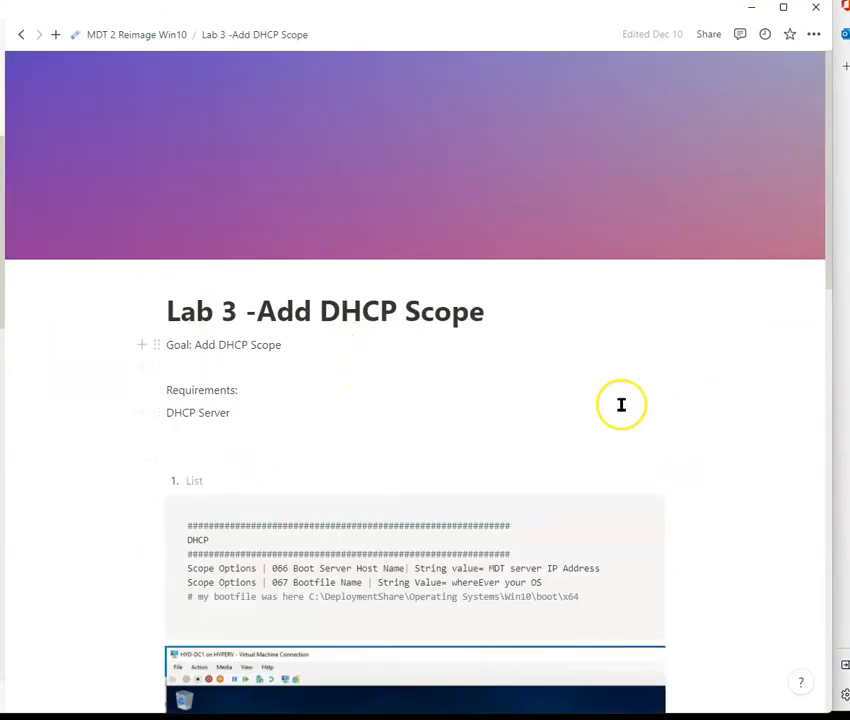
scroll(620, 402, down, 2)
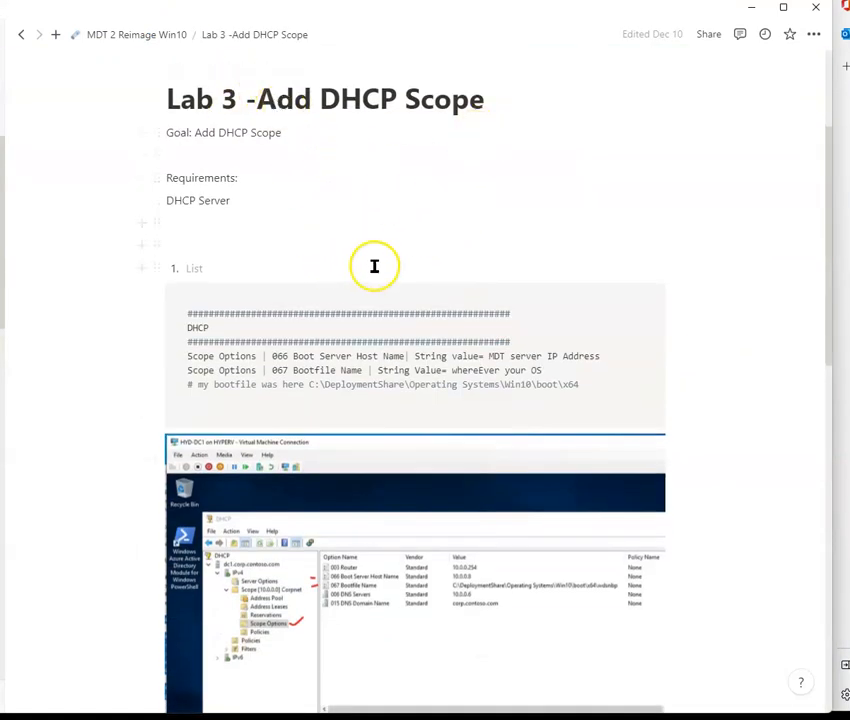
Step: Open a console connection to the HYD-DC1 virtual machine from Hyper-V Manager
scroll(370, 275, down, 2)
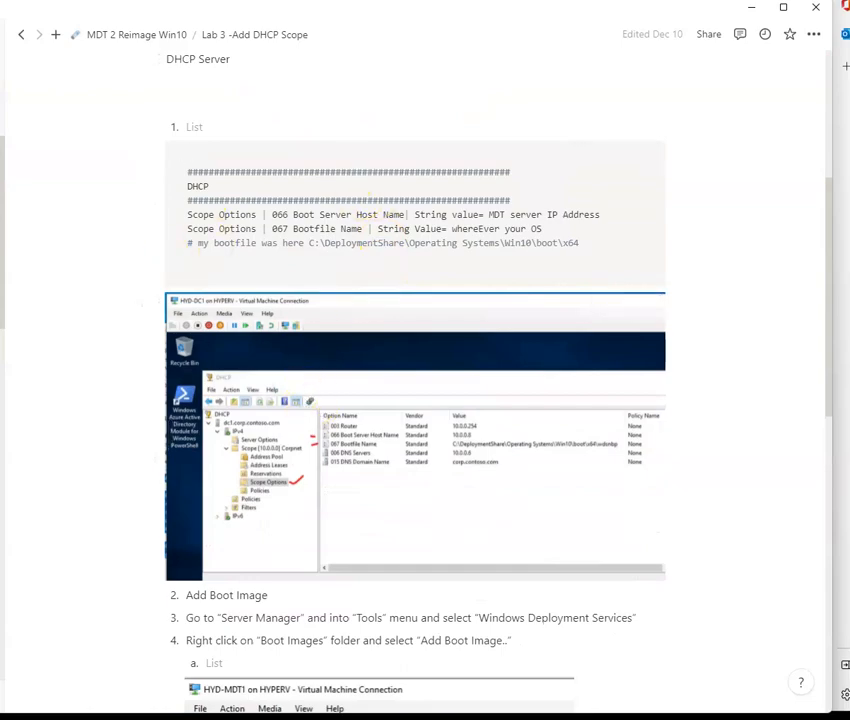
key(alt+Tab)
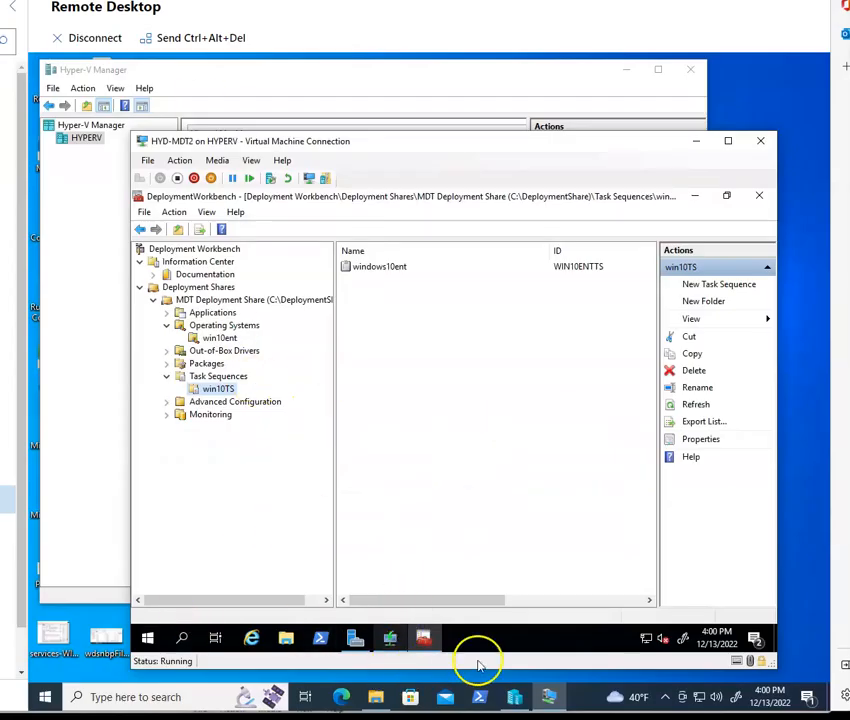
mouse_move(512, 698)
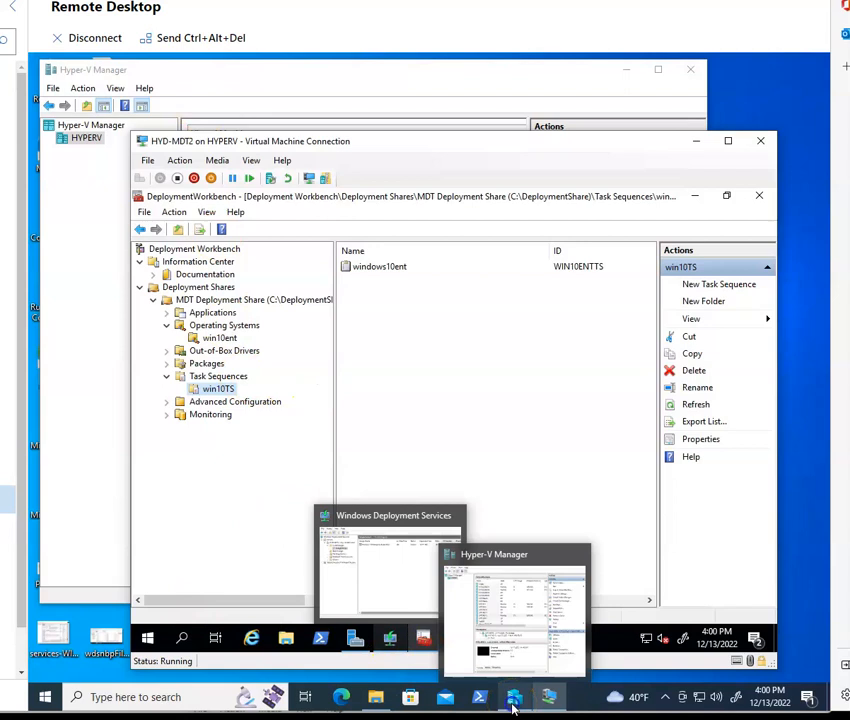
click(514, 620)
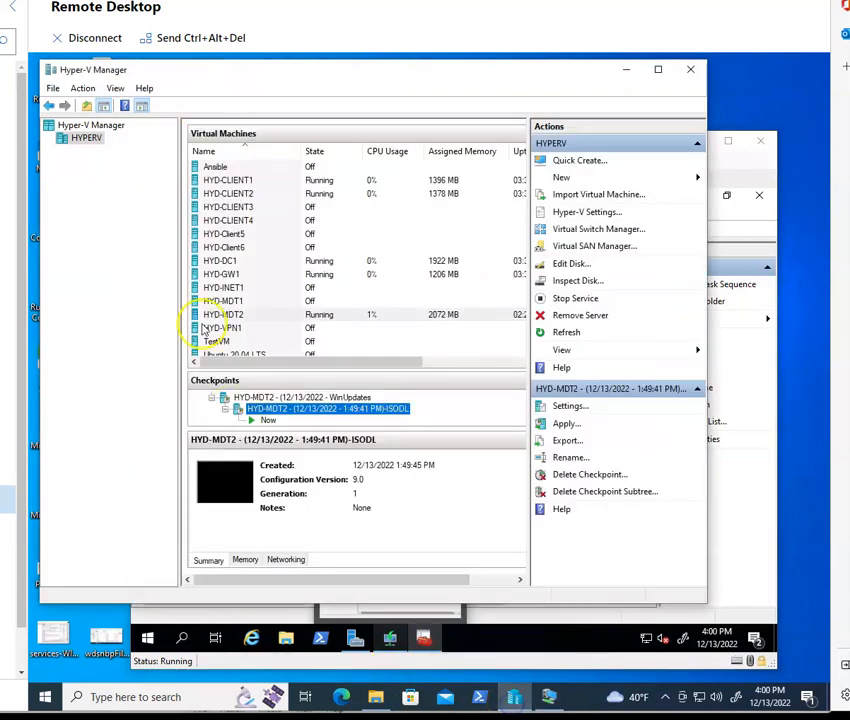
click(230, 262)
right_click(231, 262)
click(256, 270)
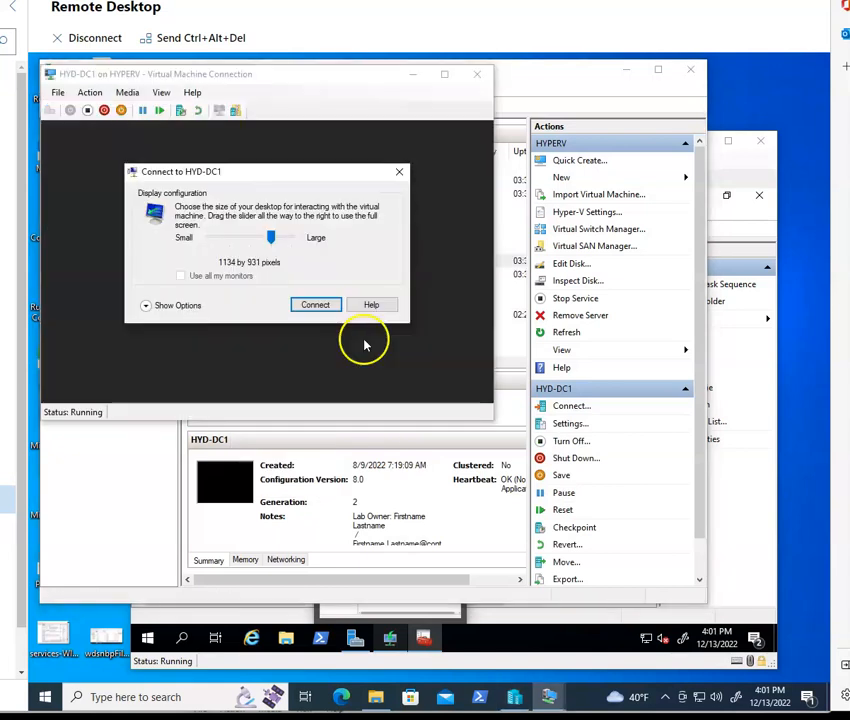
click(313, 305)
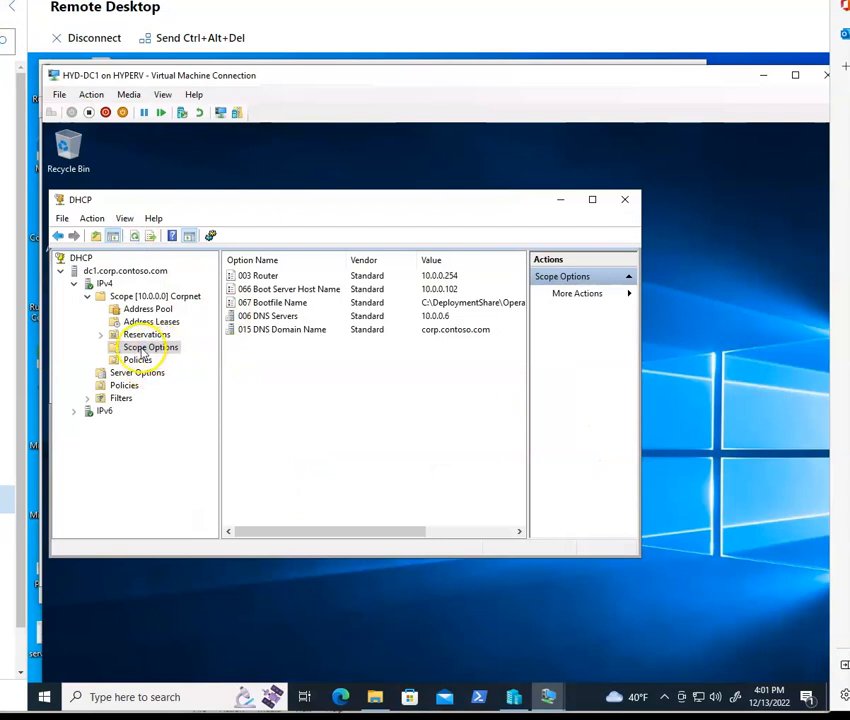
Step: Open the 066 Boot Server Host Name option under the DHCP scope's Scope Options
click(148, 347)
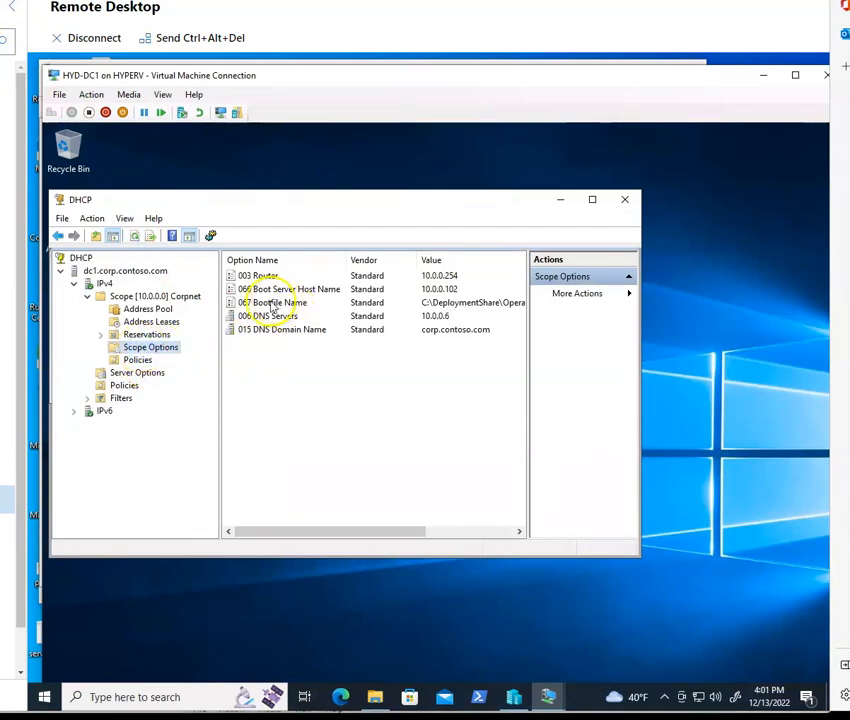
double_click(267, 289)
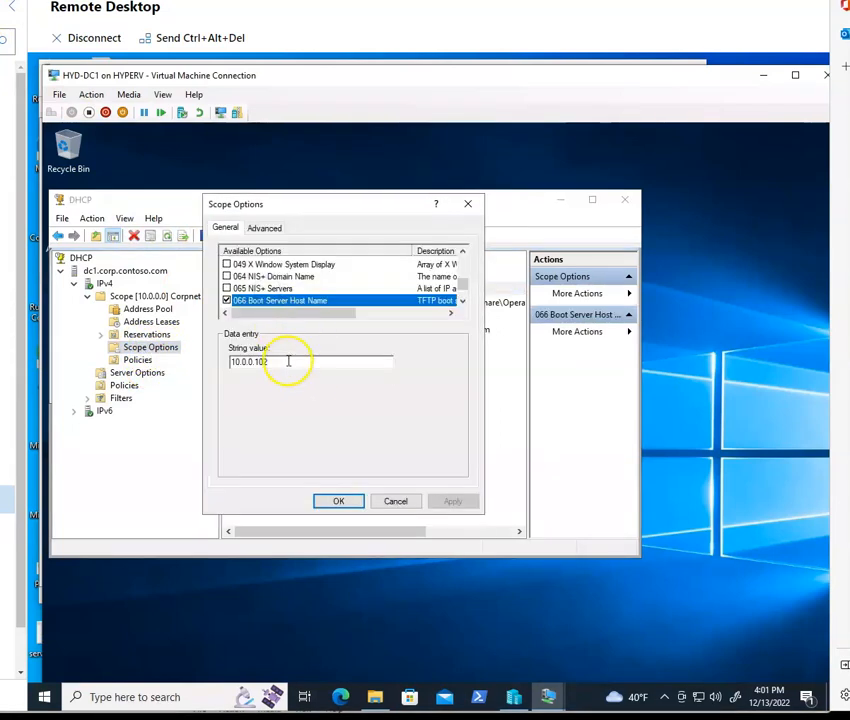
click(288, 361)
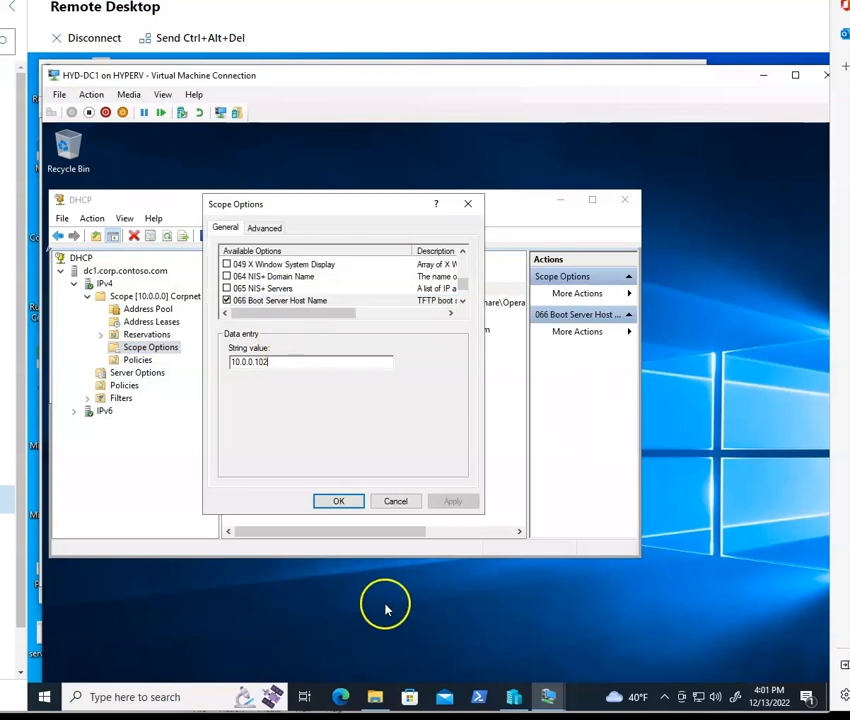
Step: Run ipconfig in PowerShell on HYD-MDT2 to check its IP address, then cancel the 066 option dialog
mouse_move(551, 690)
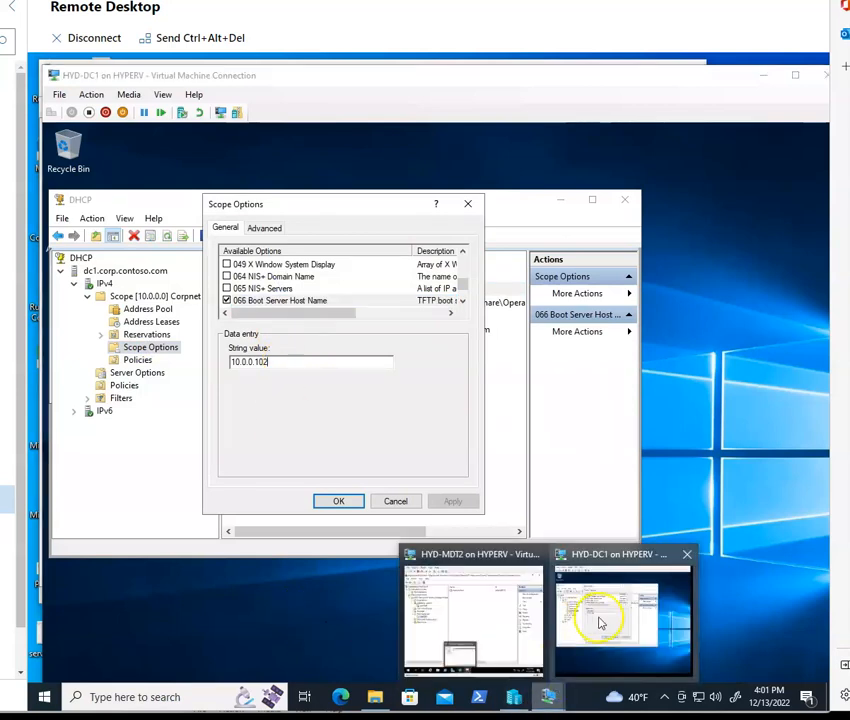
click(496, 617)
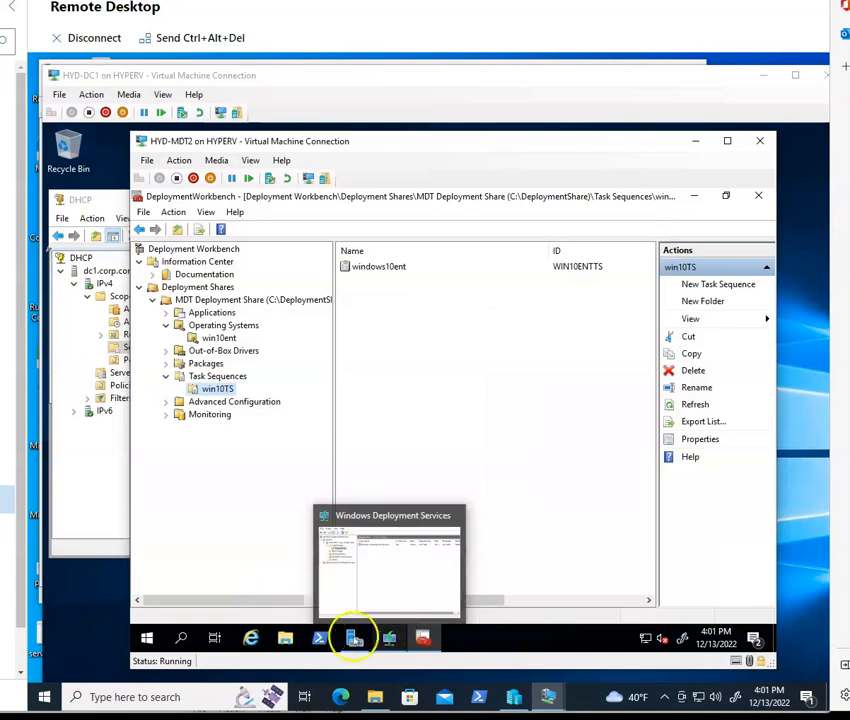
click(320, 637)
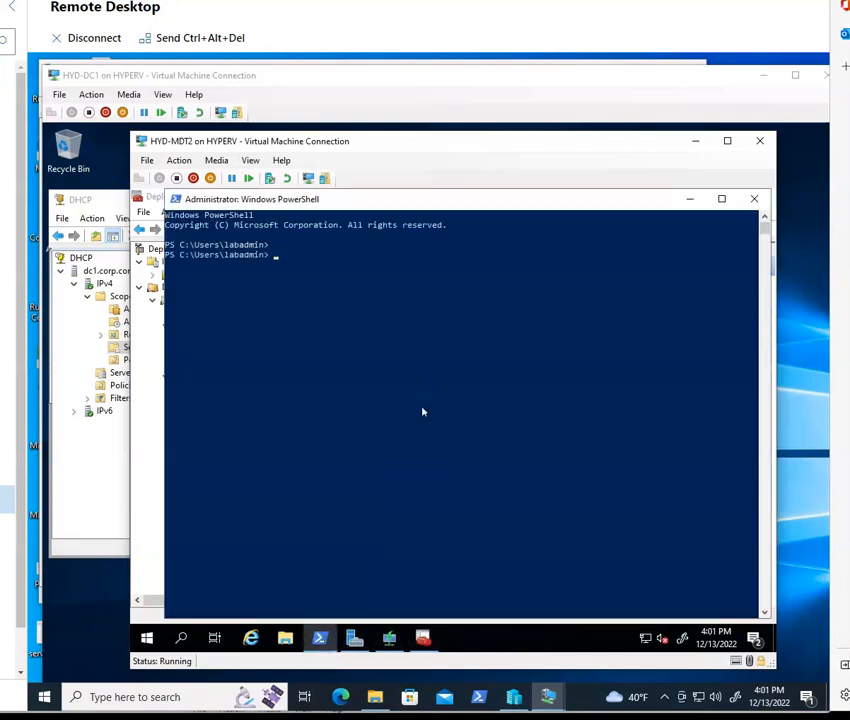
text(ipconfig)
key(Return)
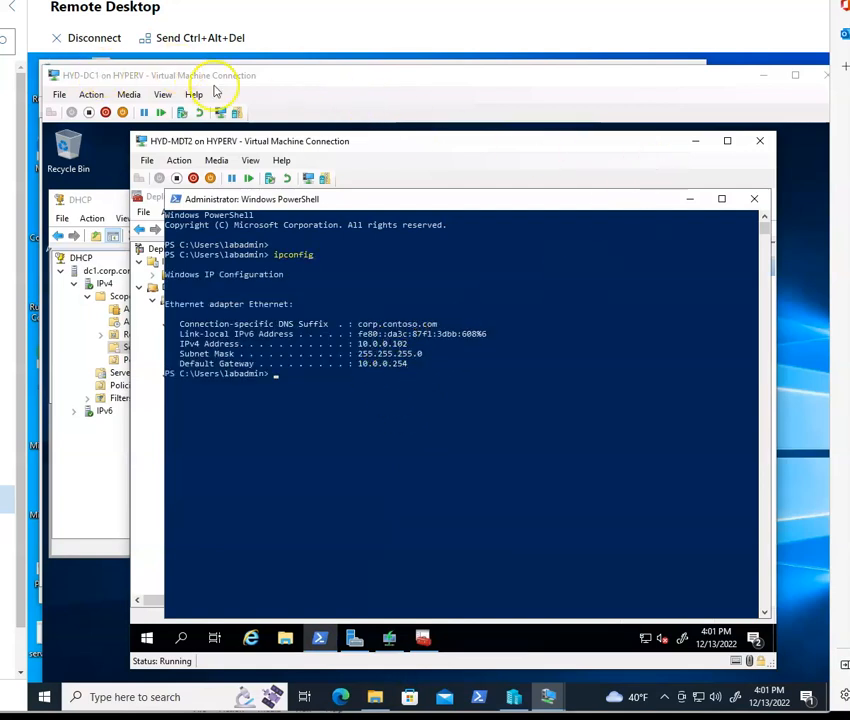
click(453, 90)
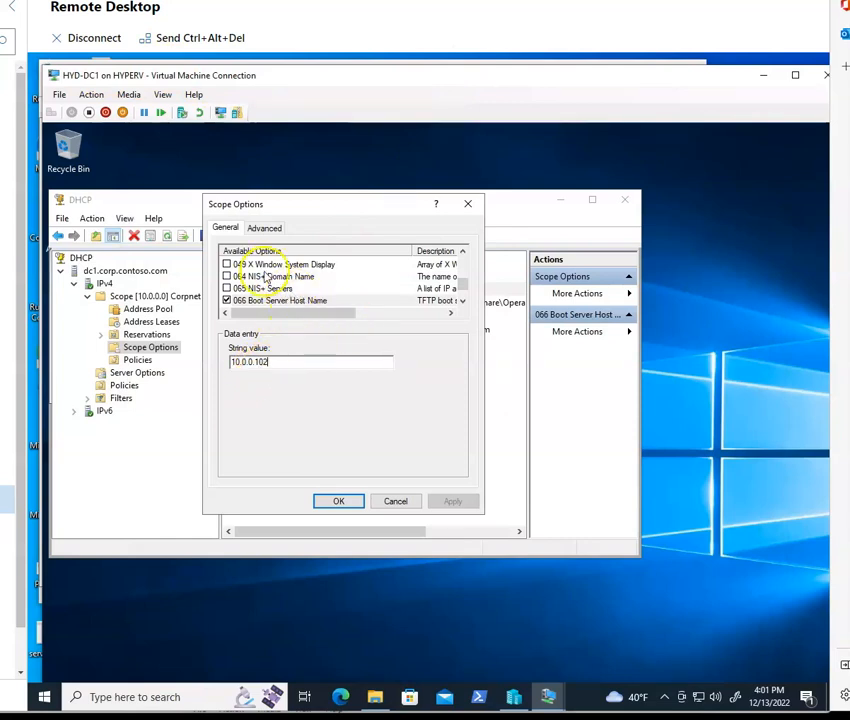
click(394, 500)
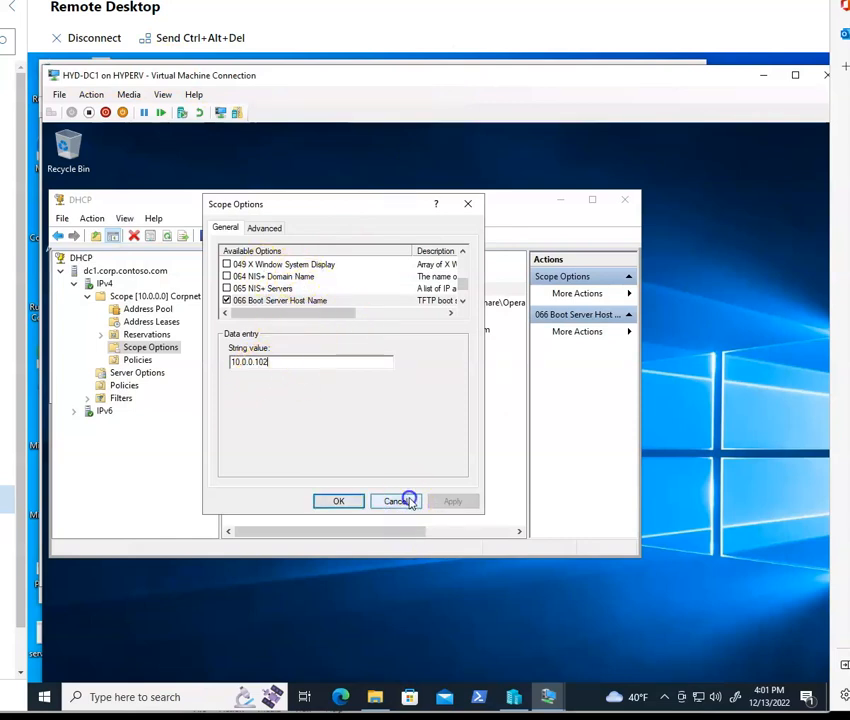
Step: Open the 067 Bootfile Name option, examine its full string value, and cancel the dialog
double_click(276, 304)
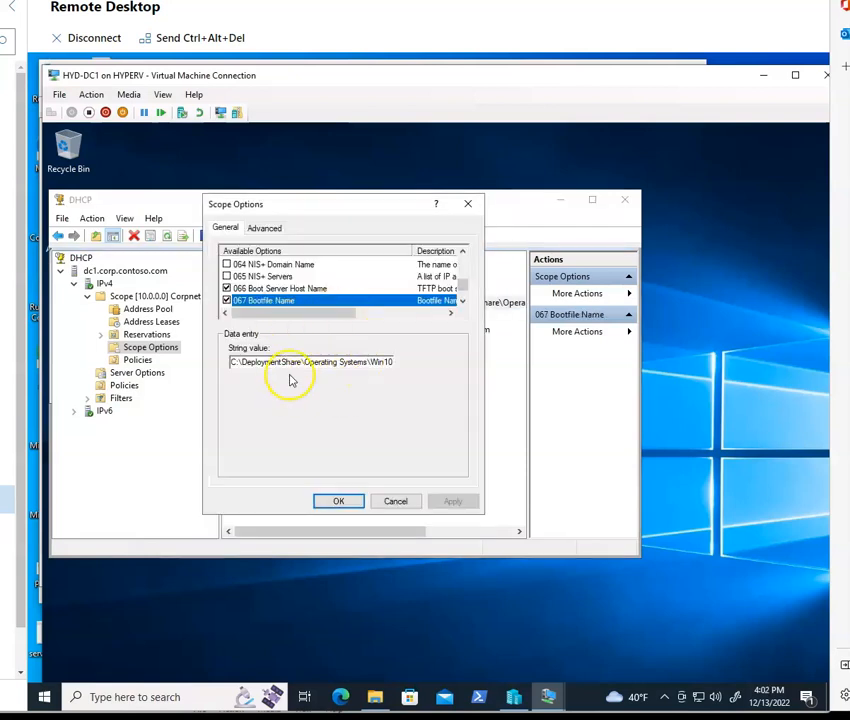
drag(290, 361, 541, 368)
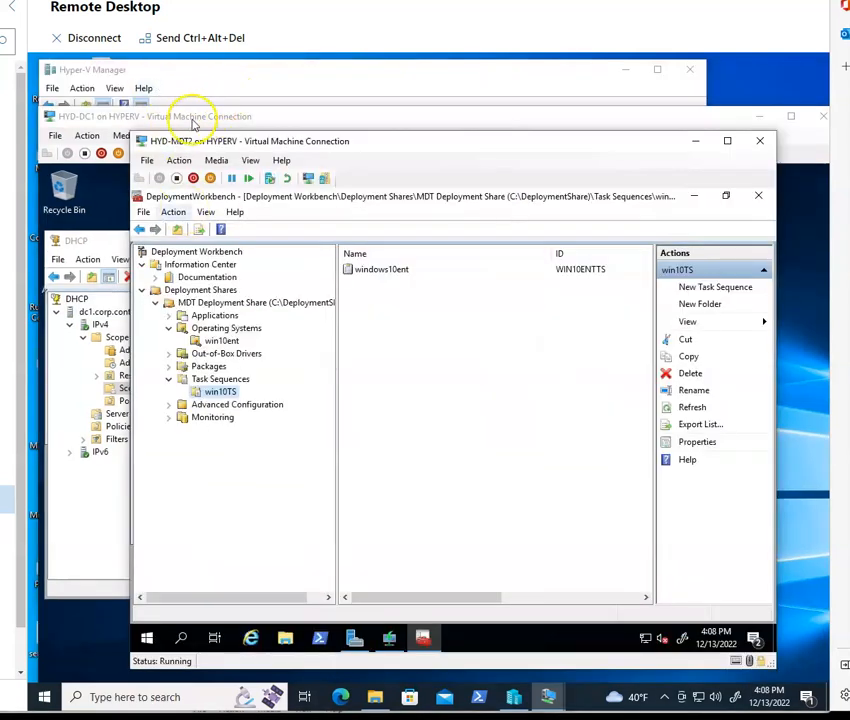
click(195, 119)
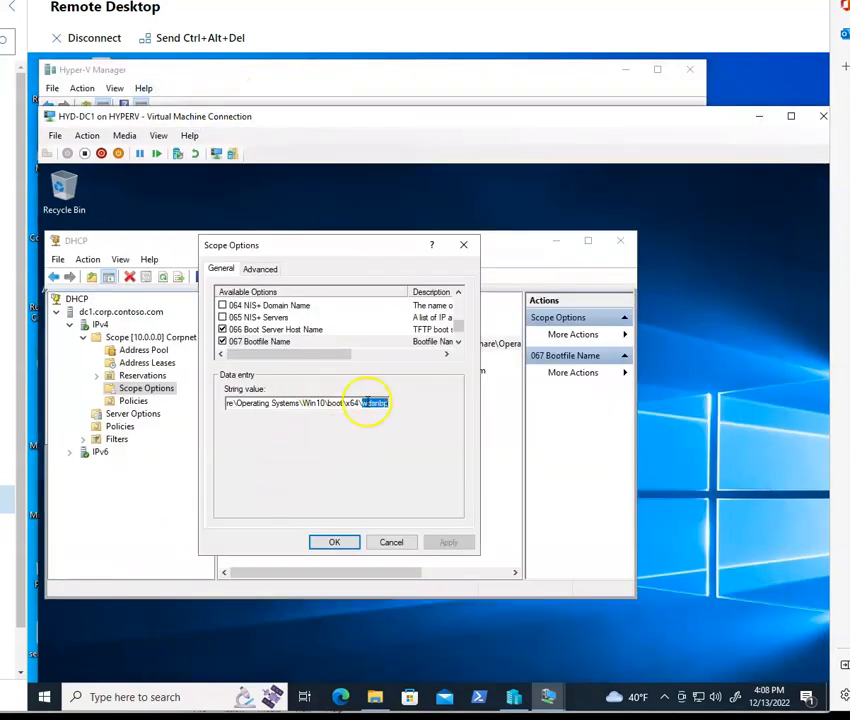
drag(261, 403, 484, 414)
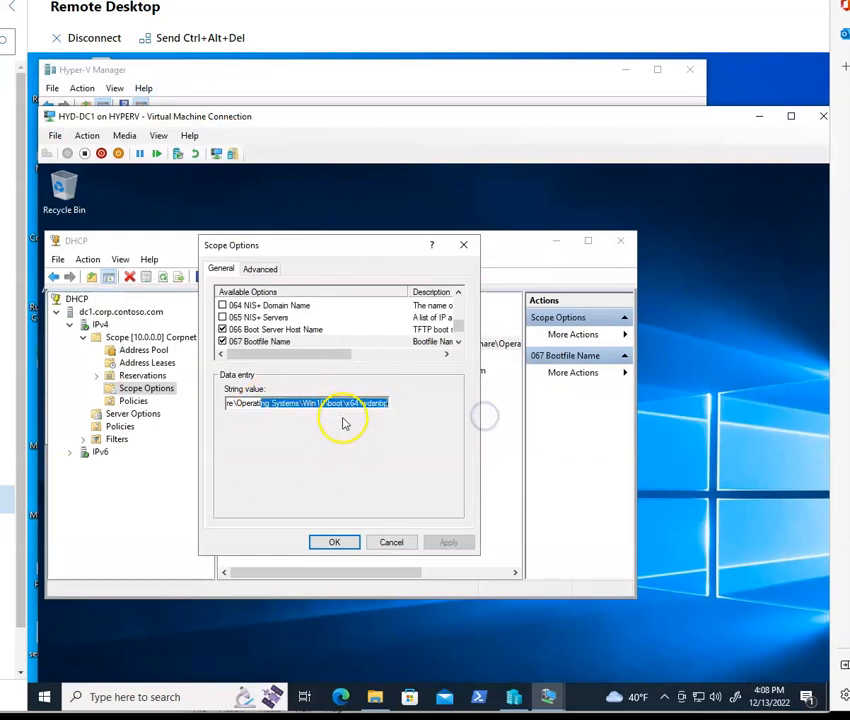
click(399, 542)
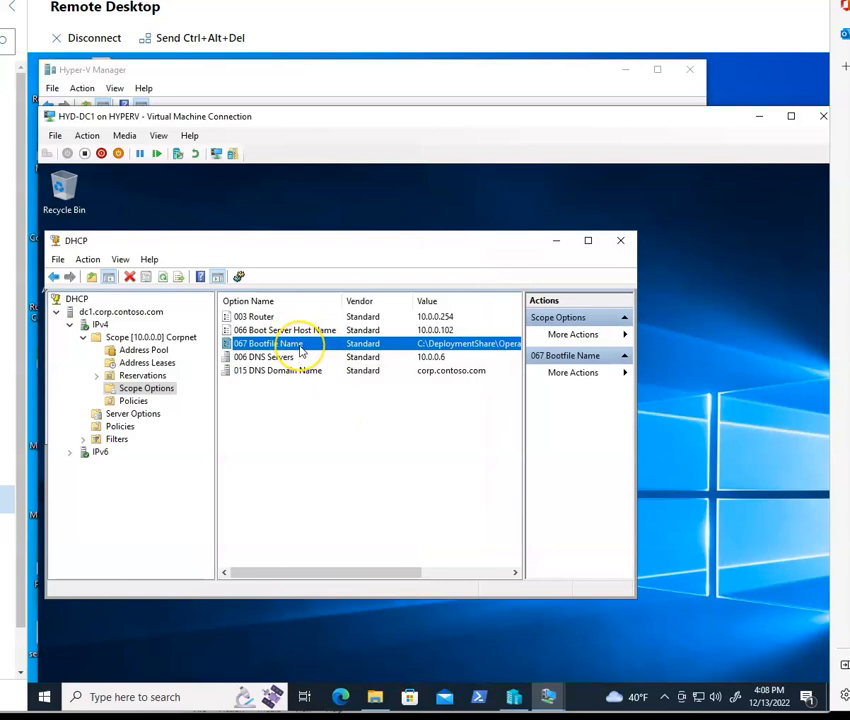
Step: Replace the 067 Bootfile Name string value with the pasted path C:\Windows\System32\RemInst\boot\x64\
double_click(300, 348)
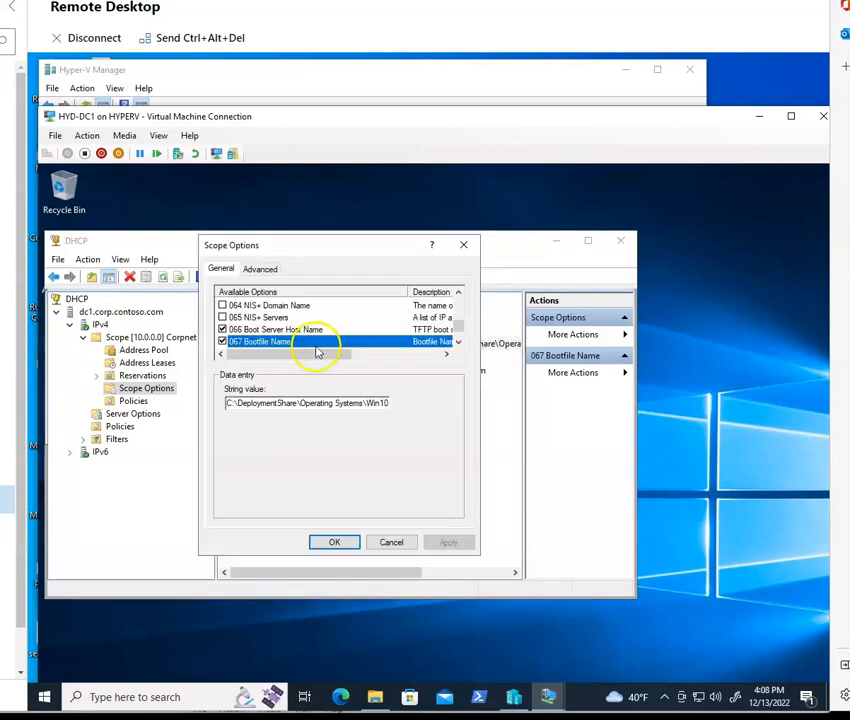
click(364, 403)
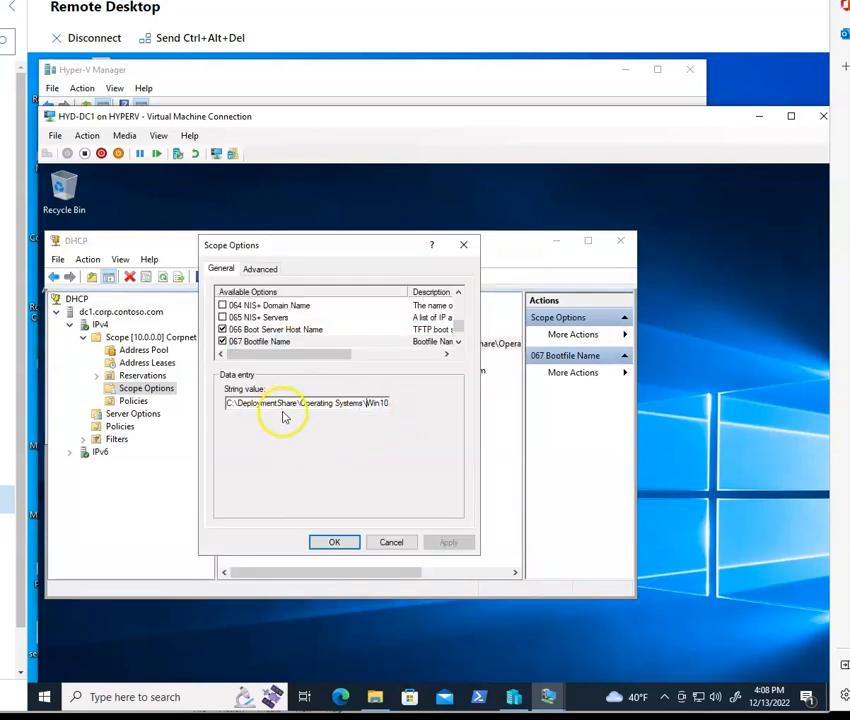
drag(266, 403, 429, 410)
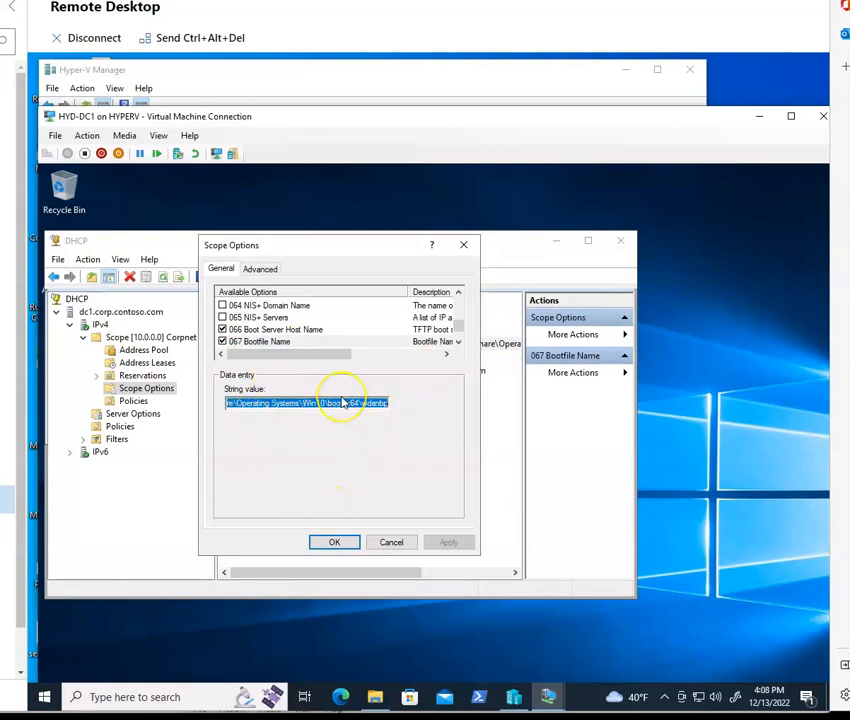
key(BackSpace)
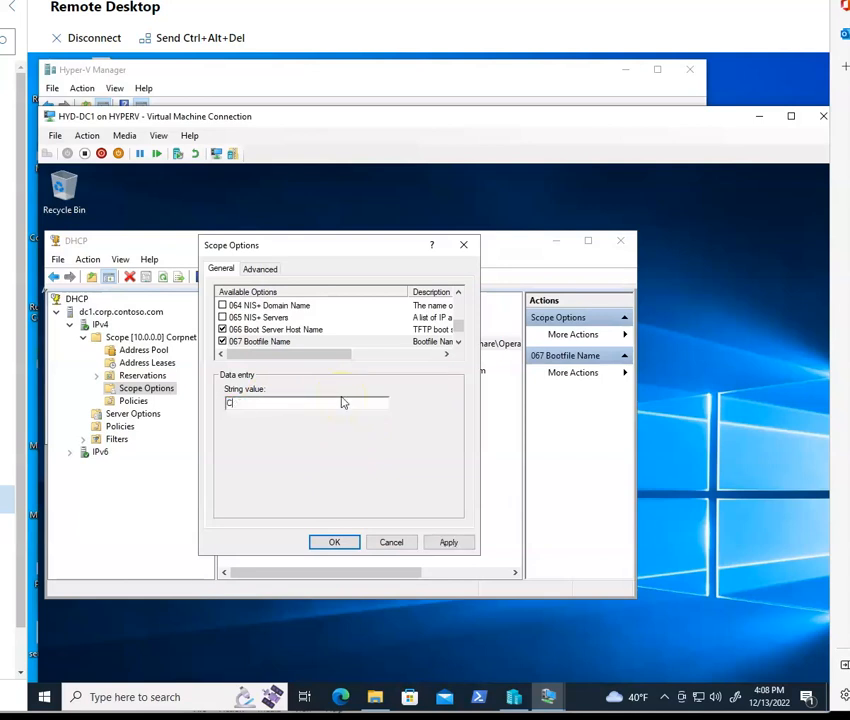
text(C:\Windows\System32\RemInst\boot\x64)
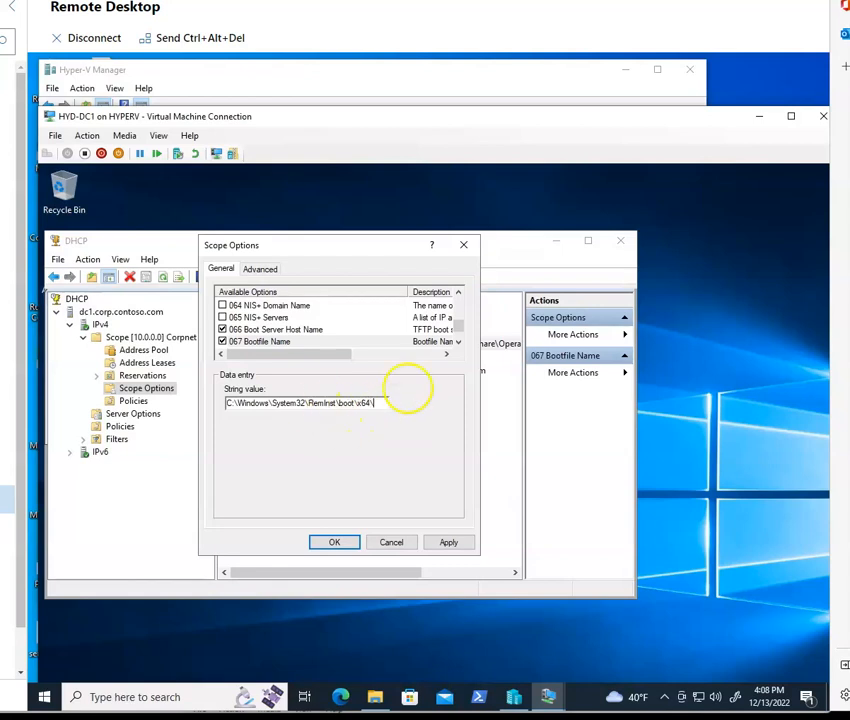
Step: On HYD-MDT2, browse File Explorer to C:\RemoteInstall\Boot\x64 and select wdsnbp, then return to HYD-DC1
click(556, 690)
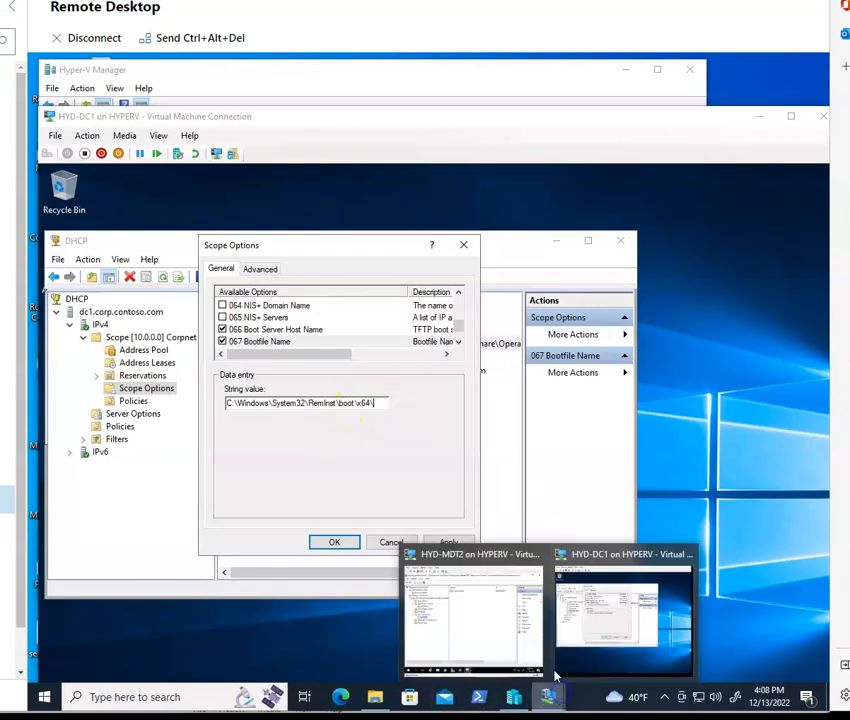
click(503, 641)
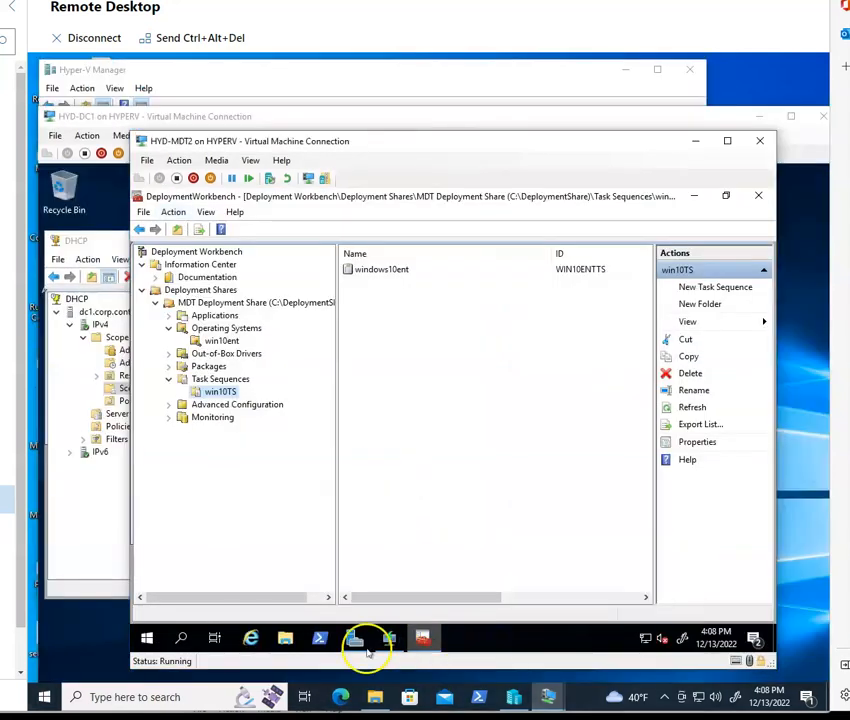
click(285, 638)
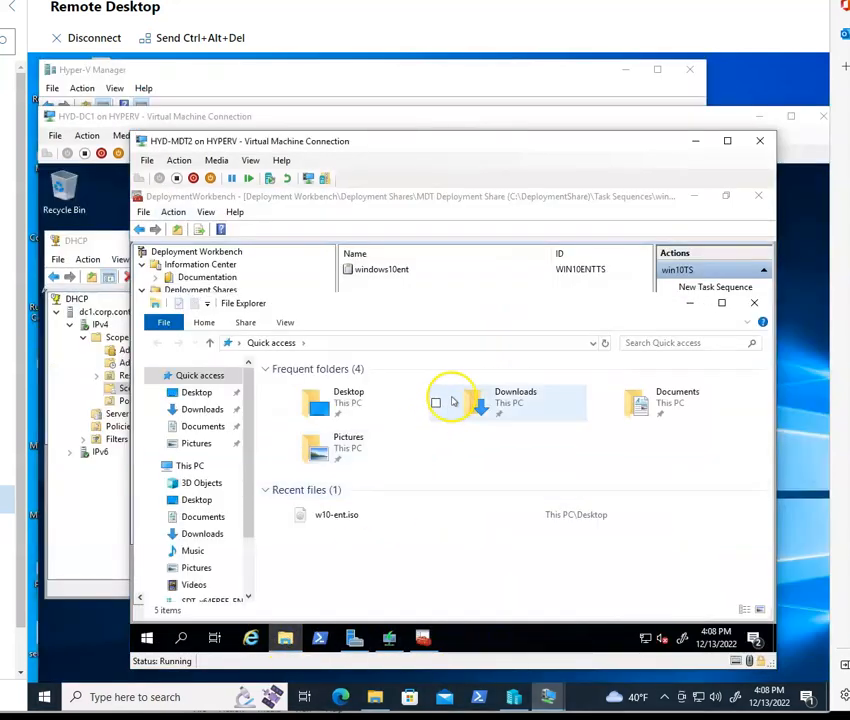
click(190, 466)
double_click(497, 565)
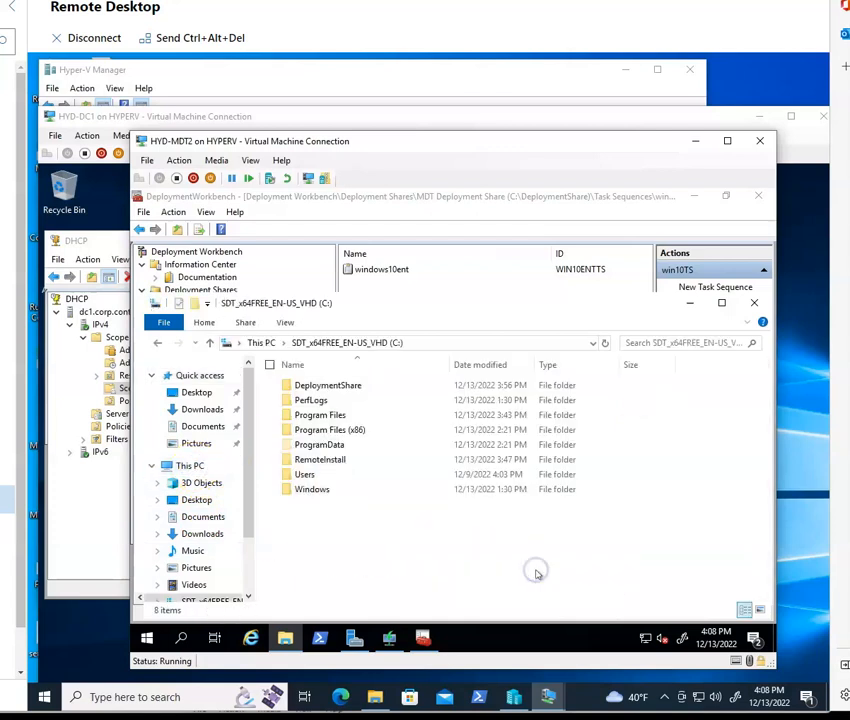
double_click(320, 460)
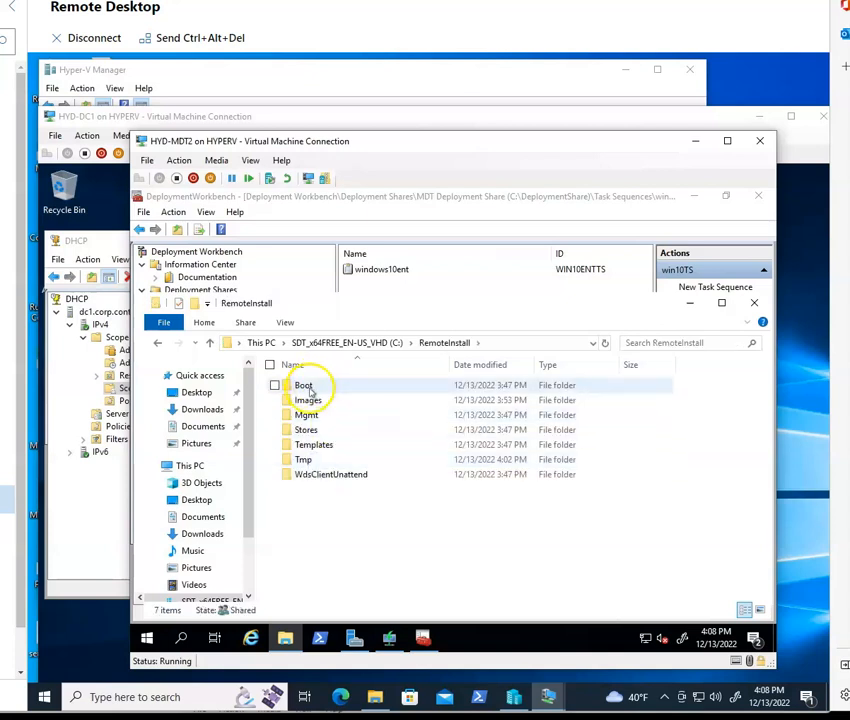
double_click(309, 391)
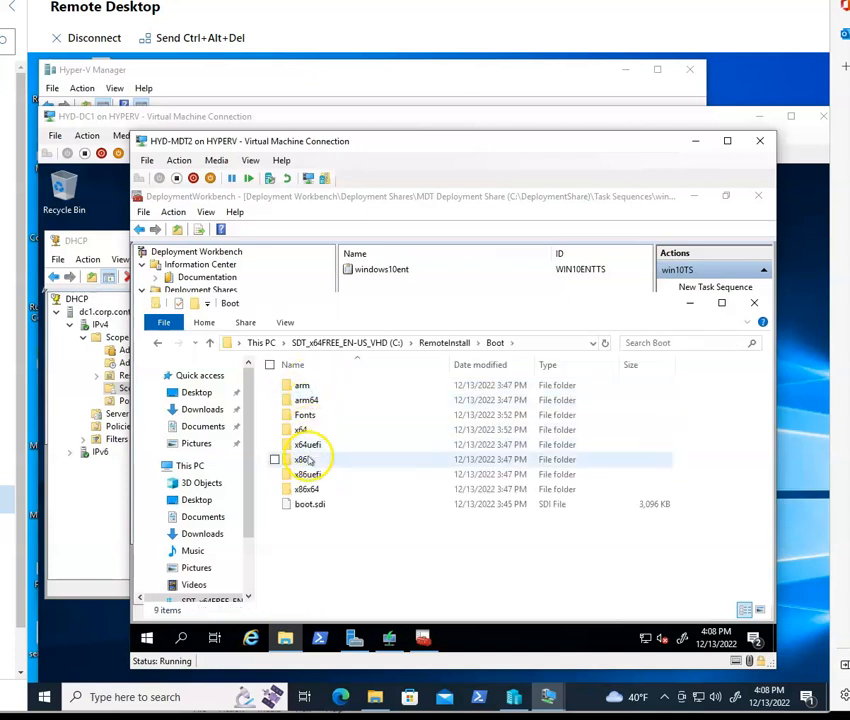
double_click(301, 430)
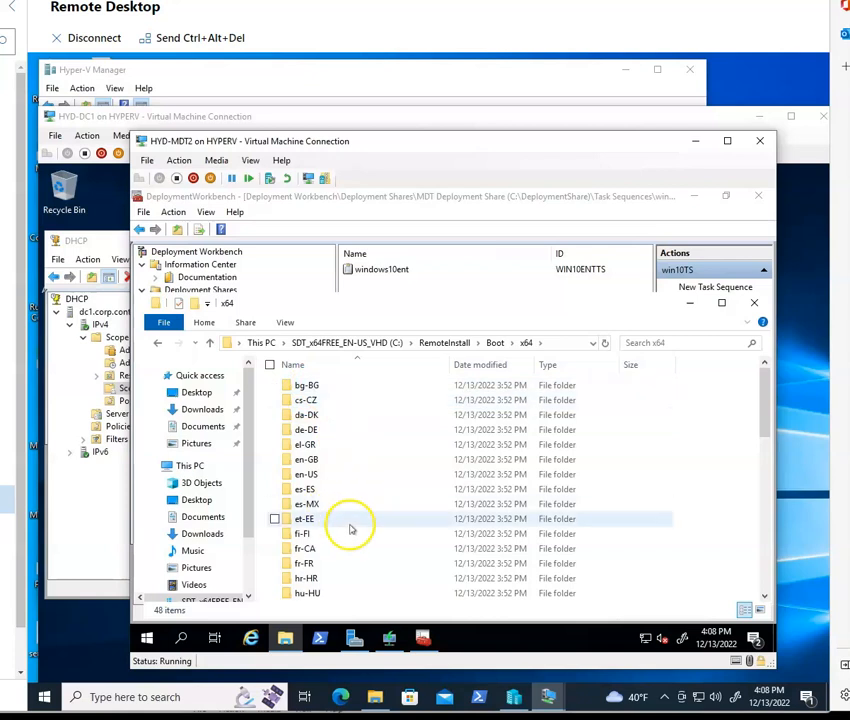
scroll(350, 530, down, 11)
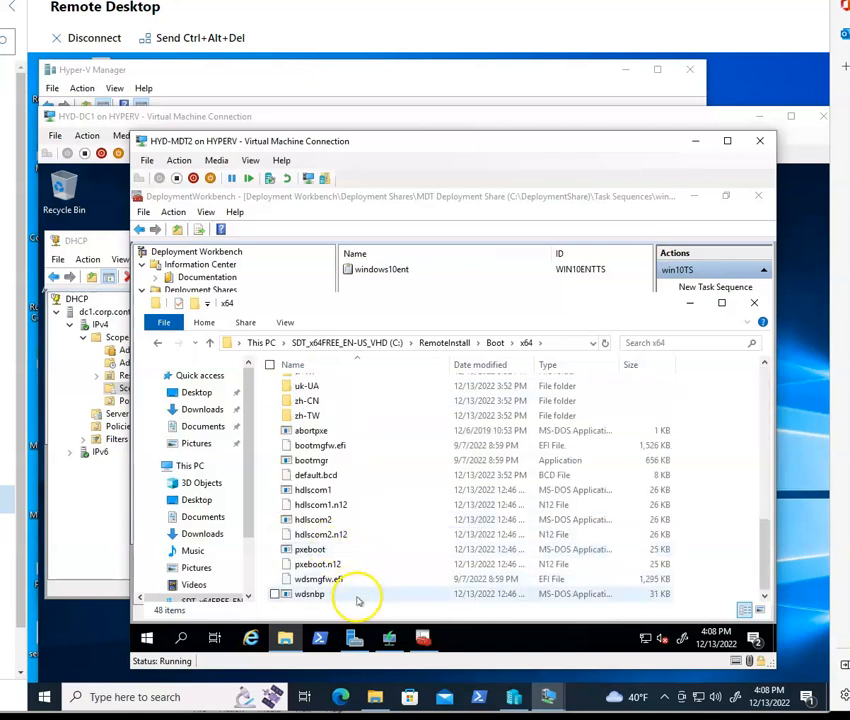
click(358, 596)
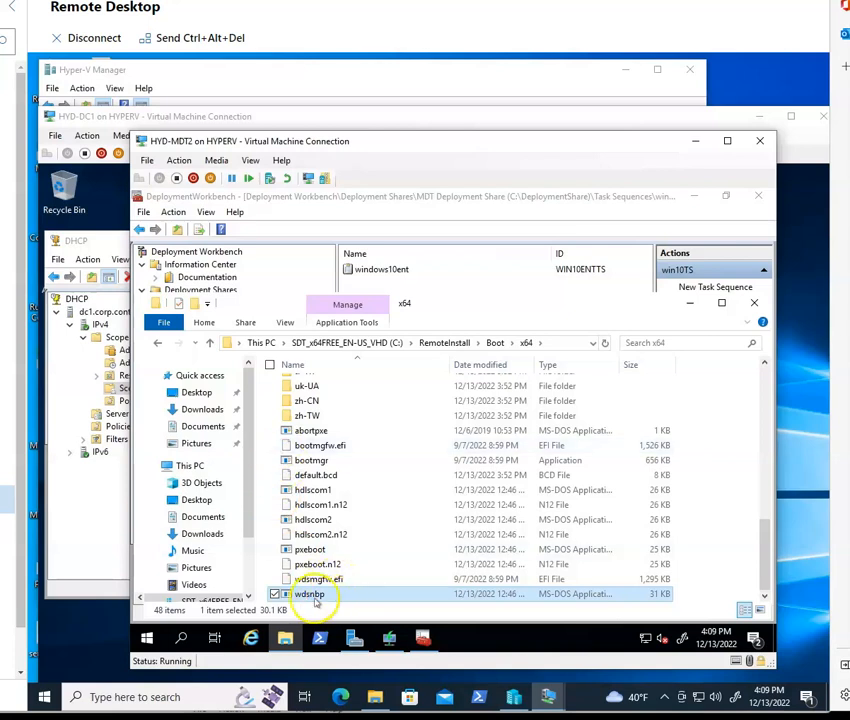
click(108, 535)
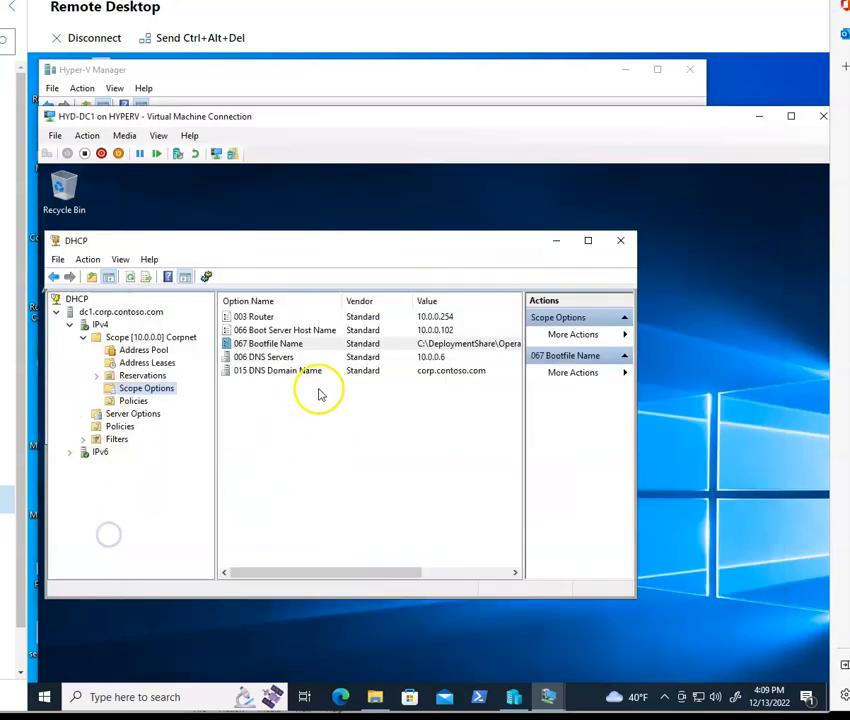
Step: Complete the 067 Bootfile Name value as C:\Windows\System32\RemInst\boot\x64\wdsnbp, checking the file name on HYD-MDT2, and apply it
double_click(420, 343)
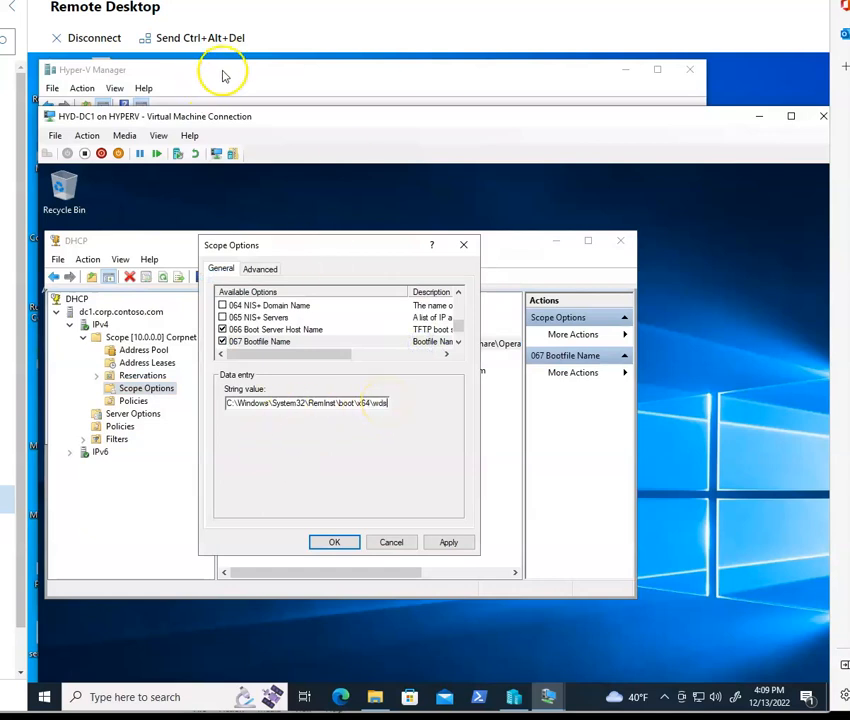
mouse_move(528, 699)
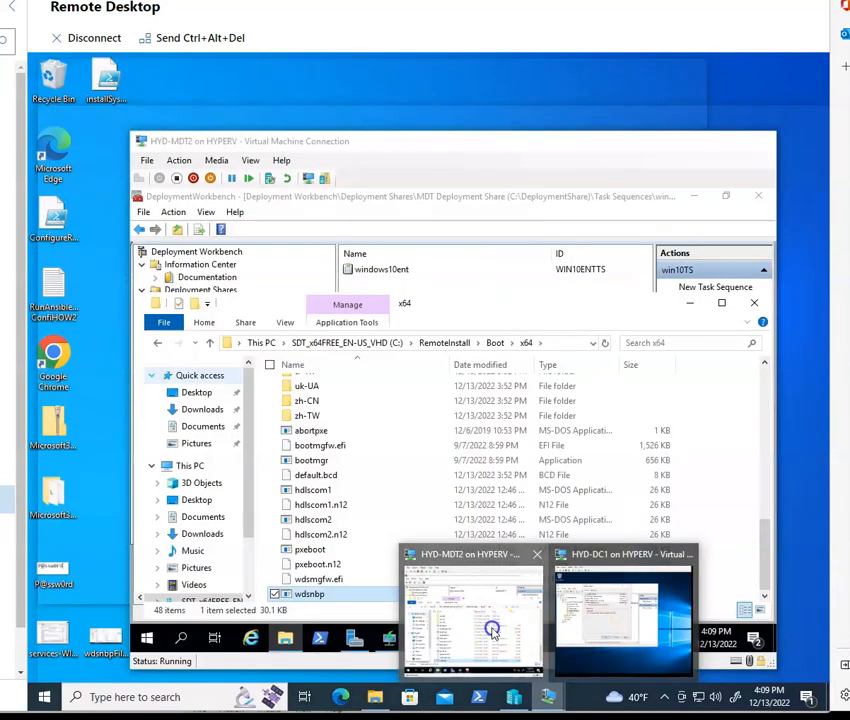
click(491, 628)
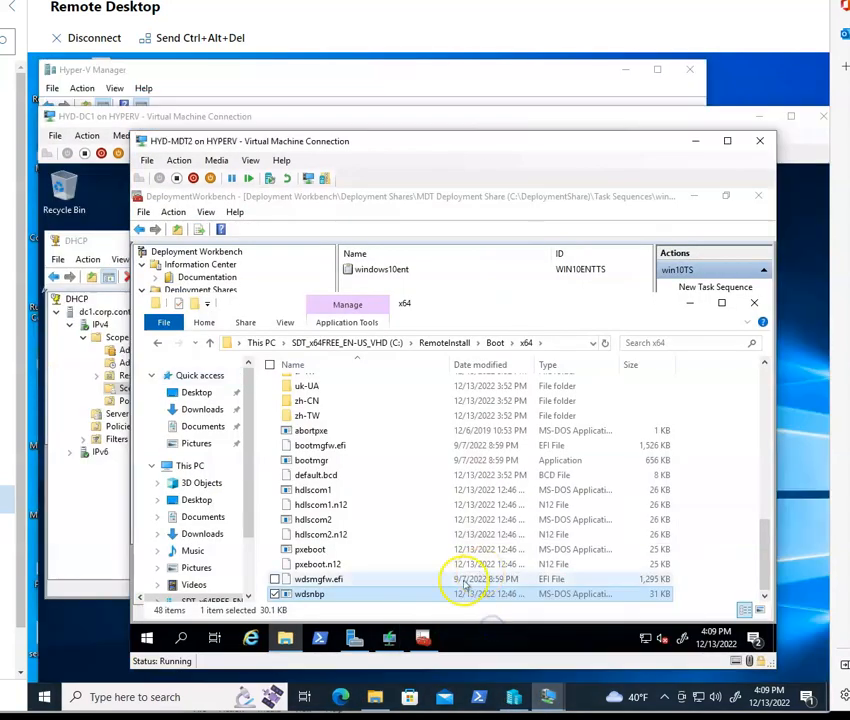
click(267, 118)
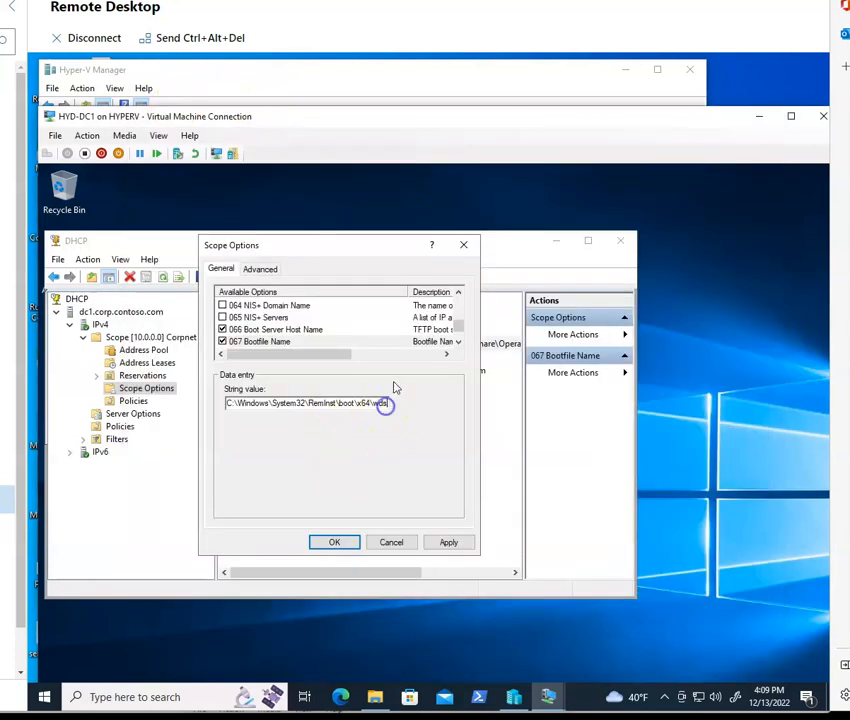
text(rbp)
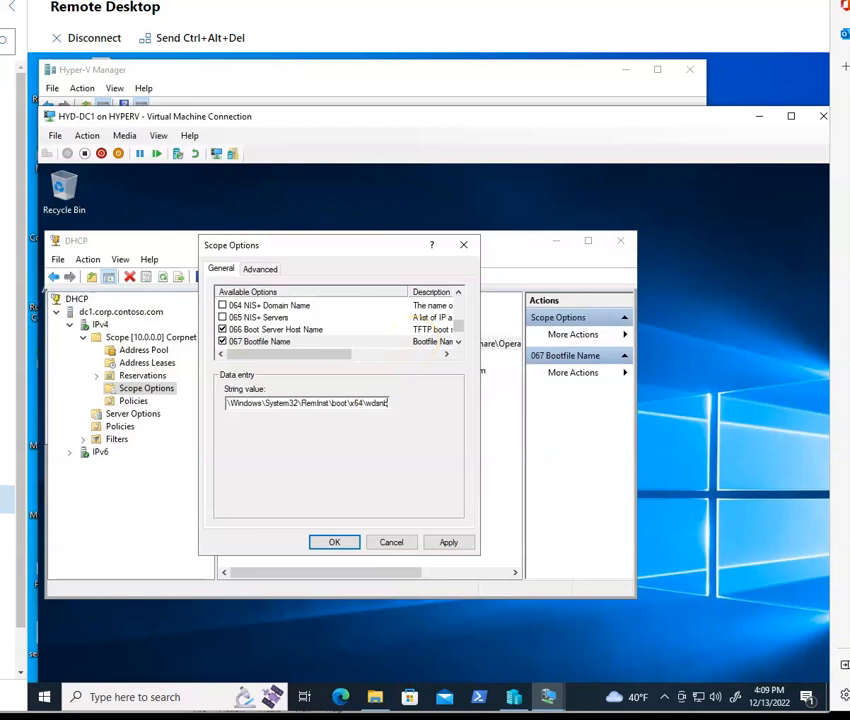
click(448, 542)
click(336, 541)
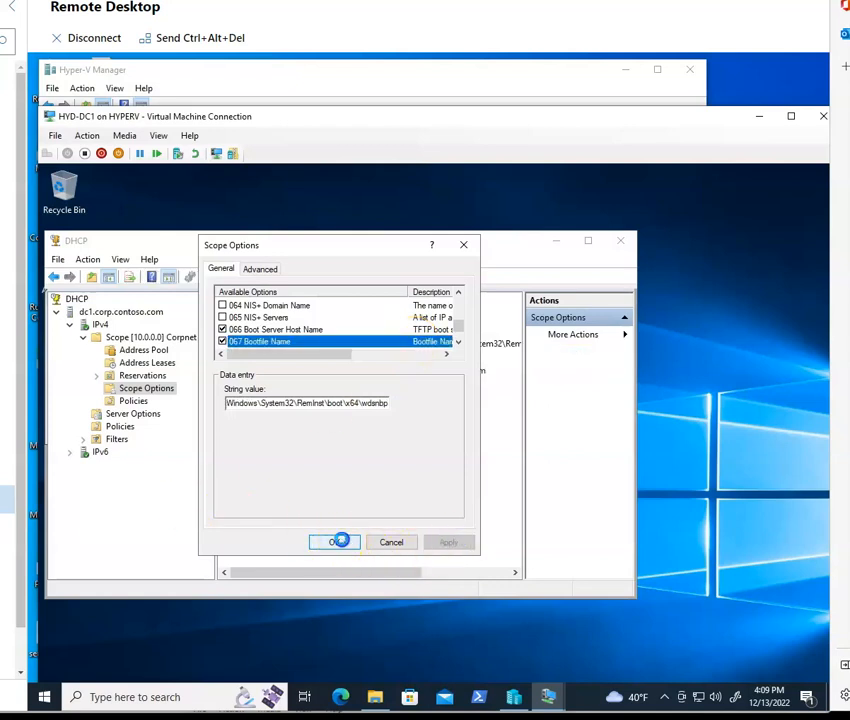
Step: Open the lab guide's Lab 4 page on booting the client into the Microsoft deployment
click(233, 80)
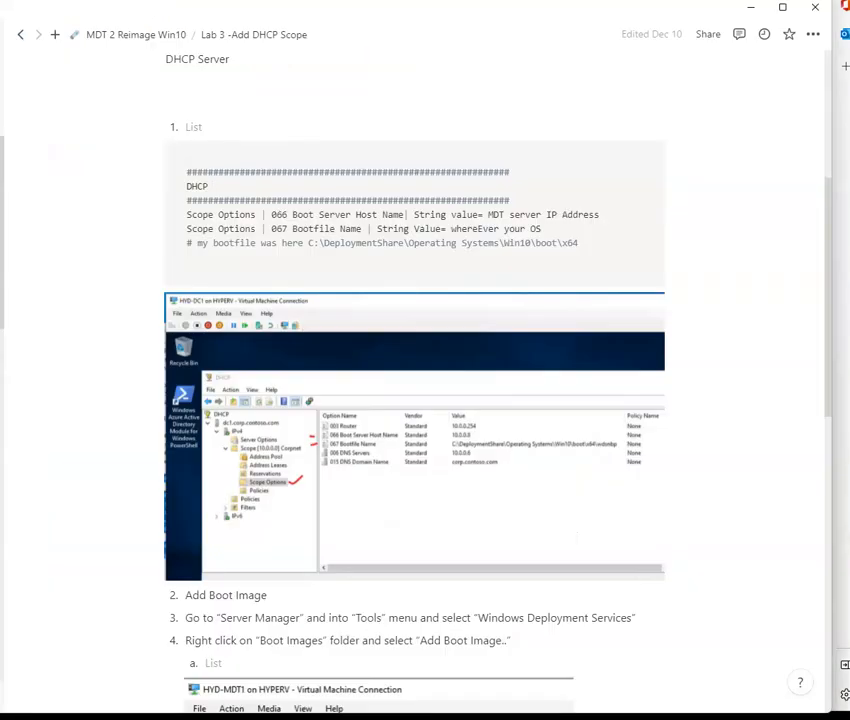
scroll(565, 389, down, 10)
scroll(601, 413, down, 3)
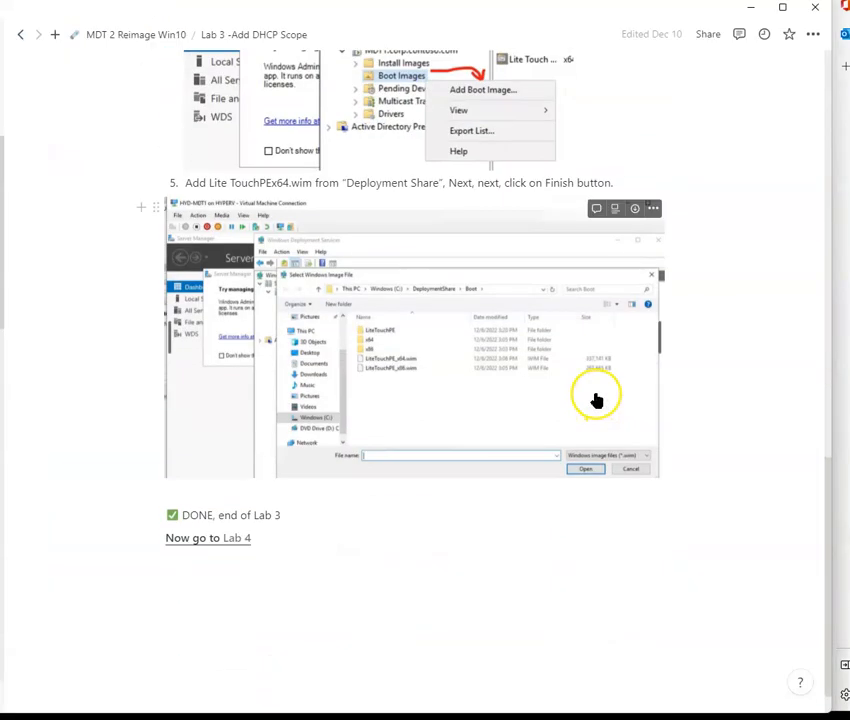
click(244, 495)
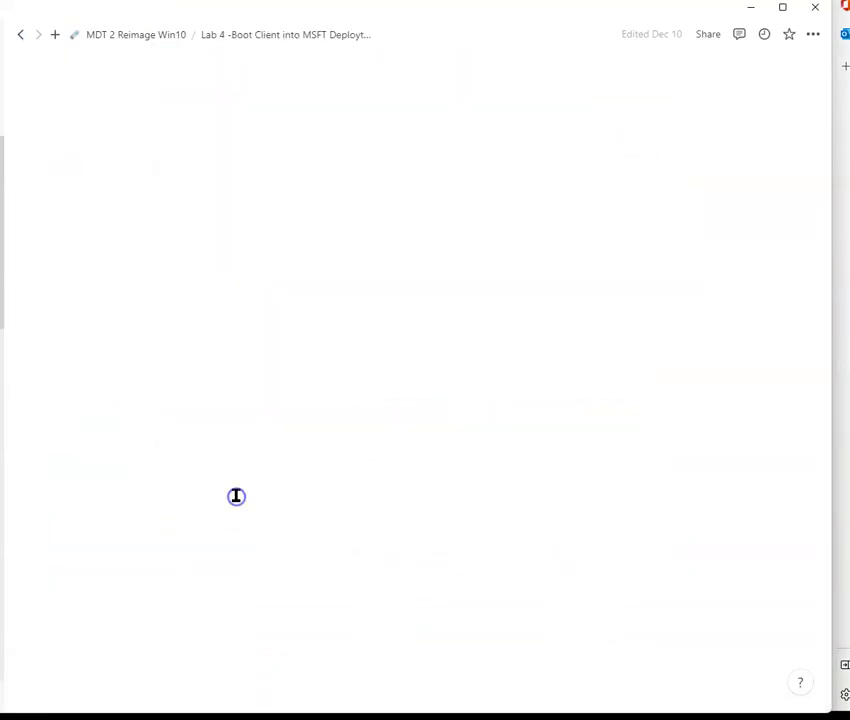
scroll(152, 417, down, 3)
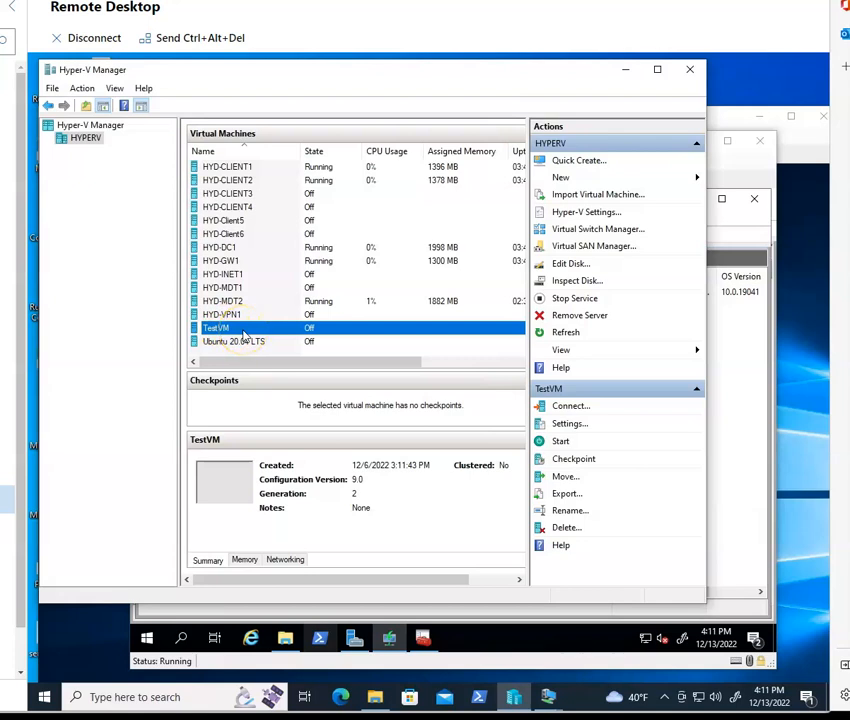
Step: Start the TestVM virtual machine and connect to its console
right_click(243, 333)
click(281, 380)
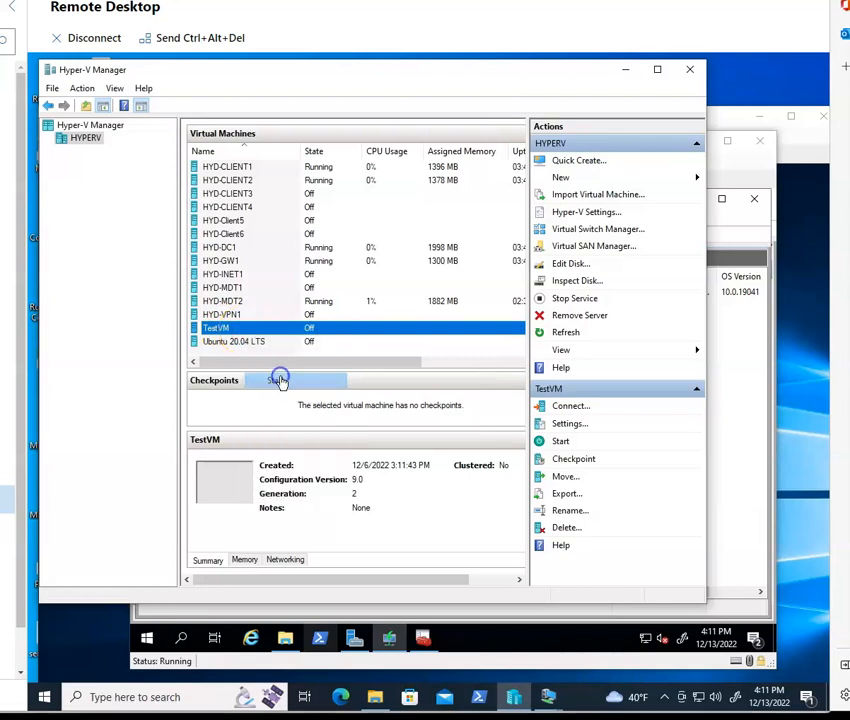
right_click(295, 332)
click(312, 337)
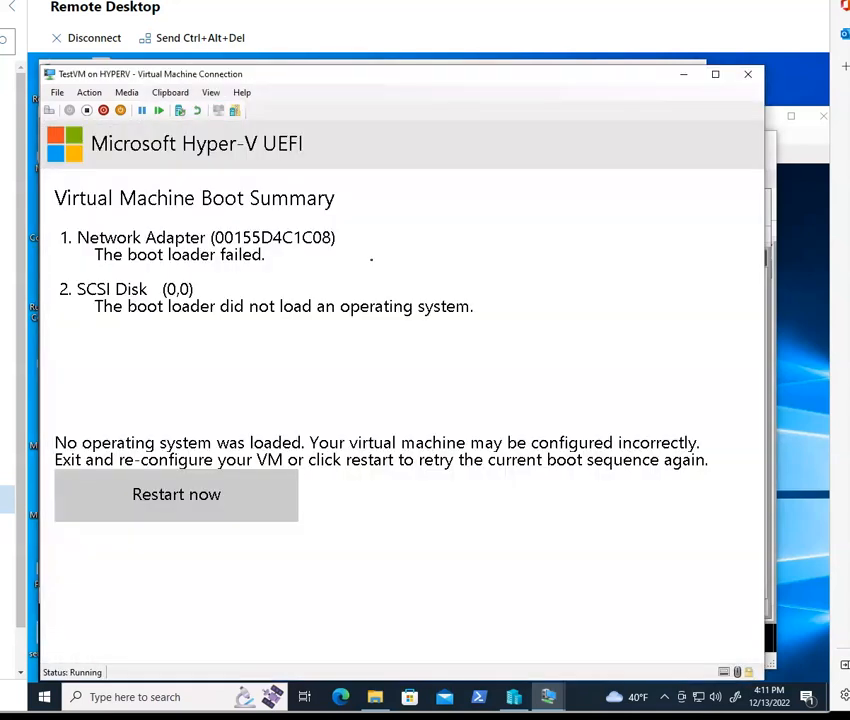
Step: Turn off TestVM and start it again to retry the network boot
click(87, 111)
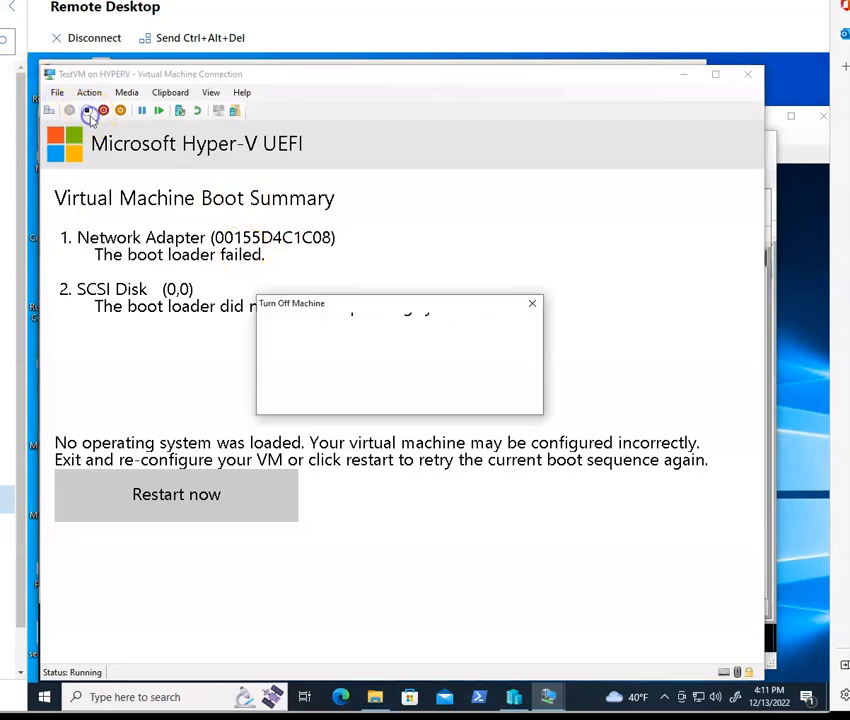
click(415, 397)
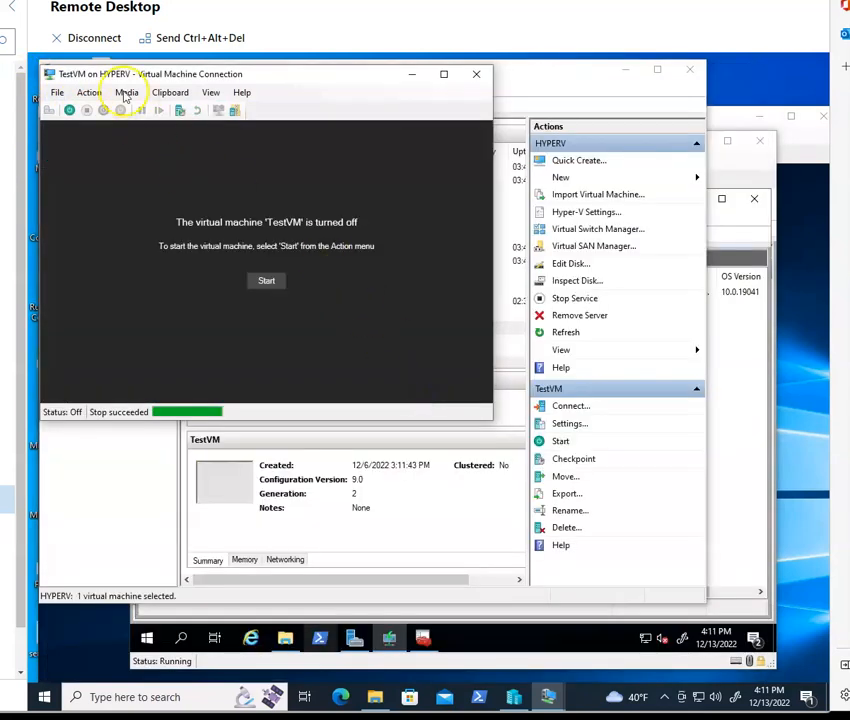
click(69, 110)
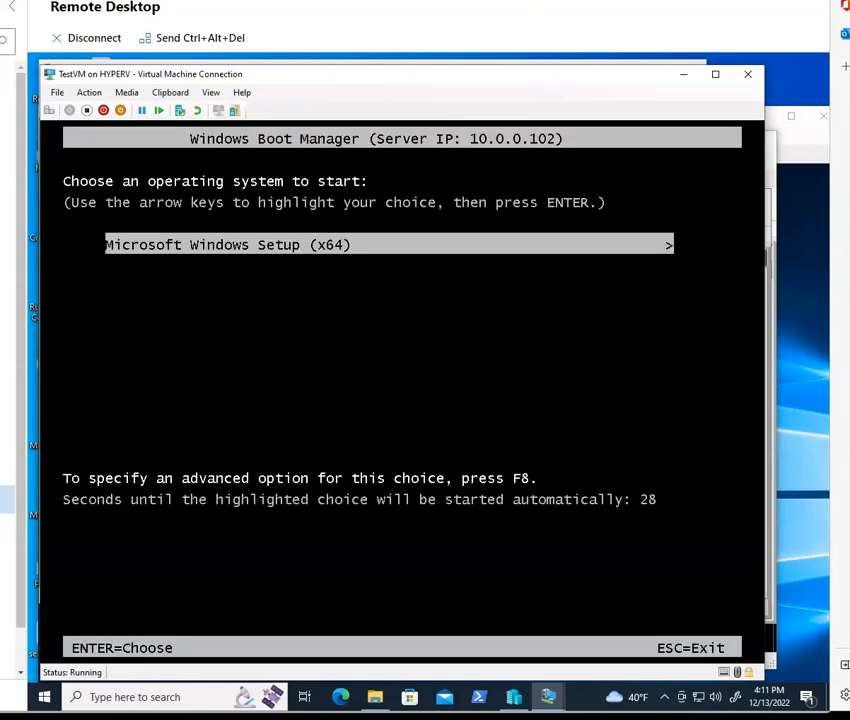
Step: Boot Microsoft Windows Setup (x64) from Windows Boot Manager and continue past the first Windows Setup page
key(Return)
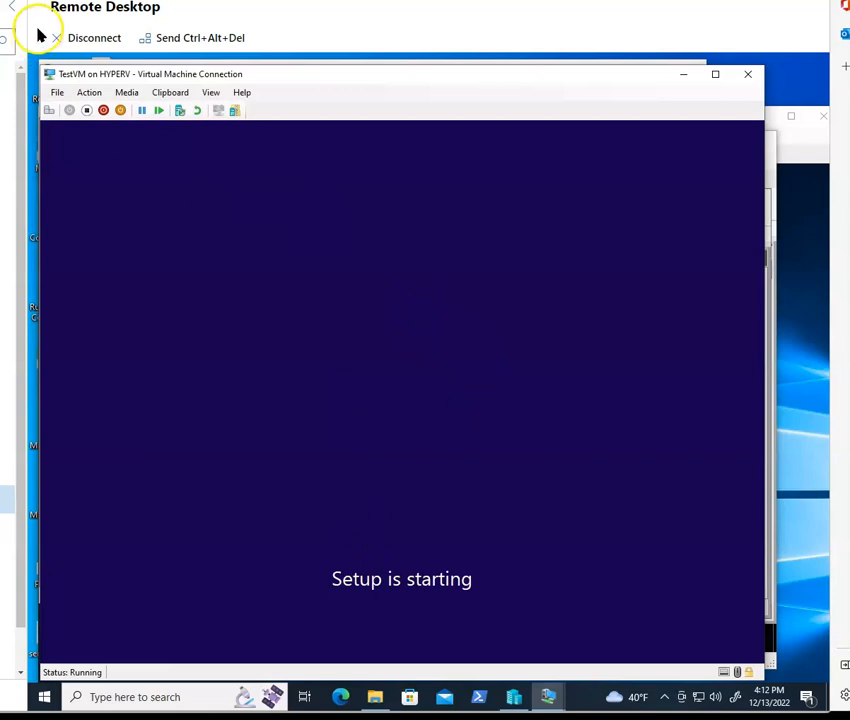
click(587, 486)
Step: Sign in to HYD-MDT2.corp.contoso.com as administrator with the account password
click(418, 407)
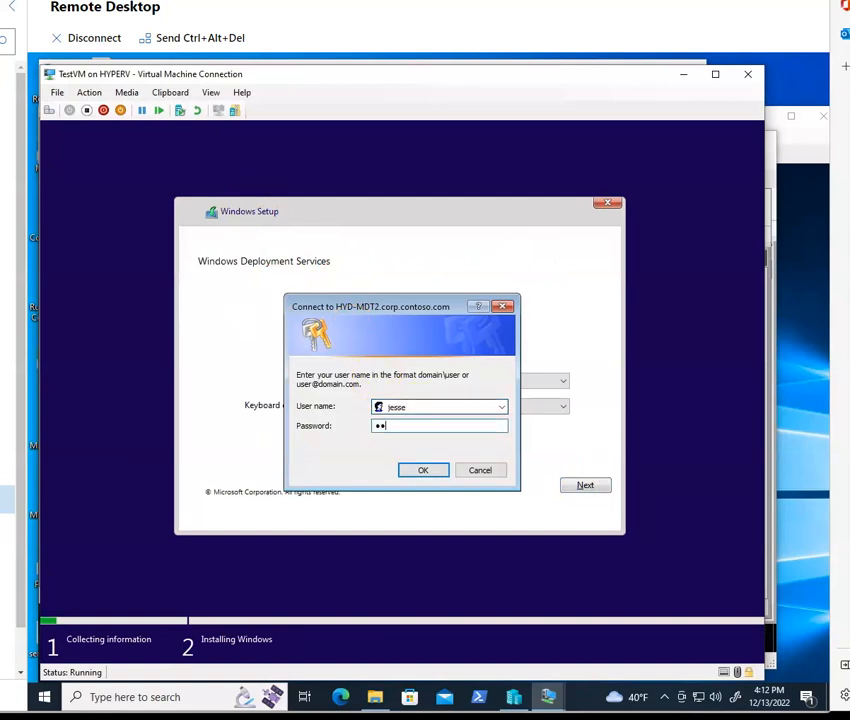
key(Return)
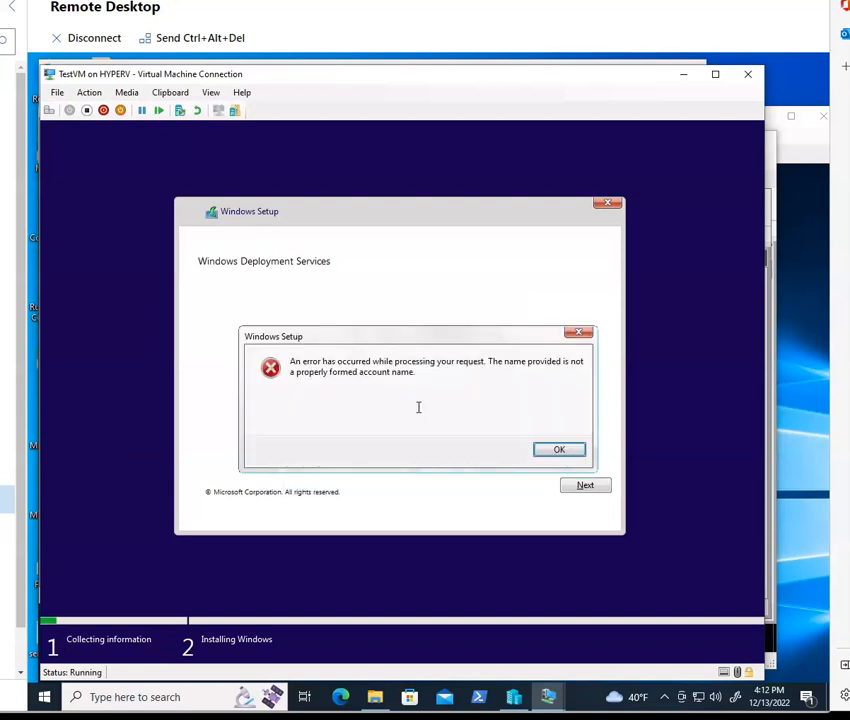
key(Return)
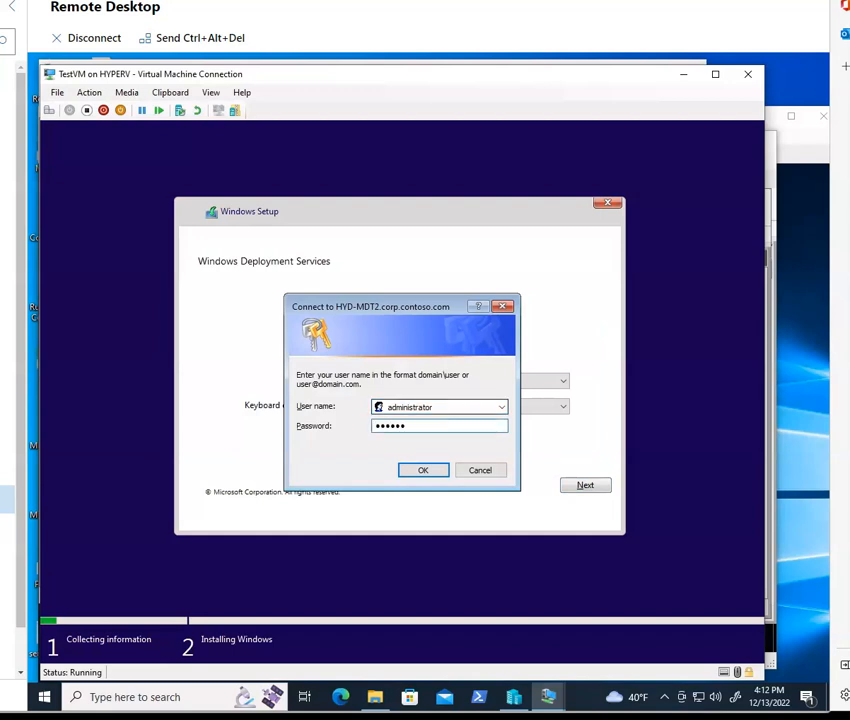
key(Return)
key(Return)
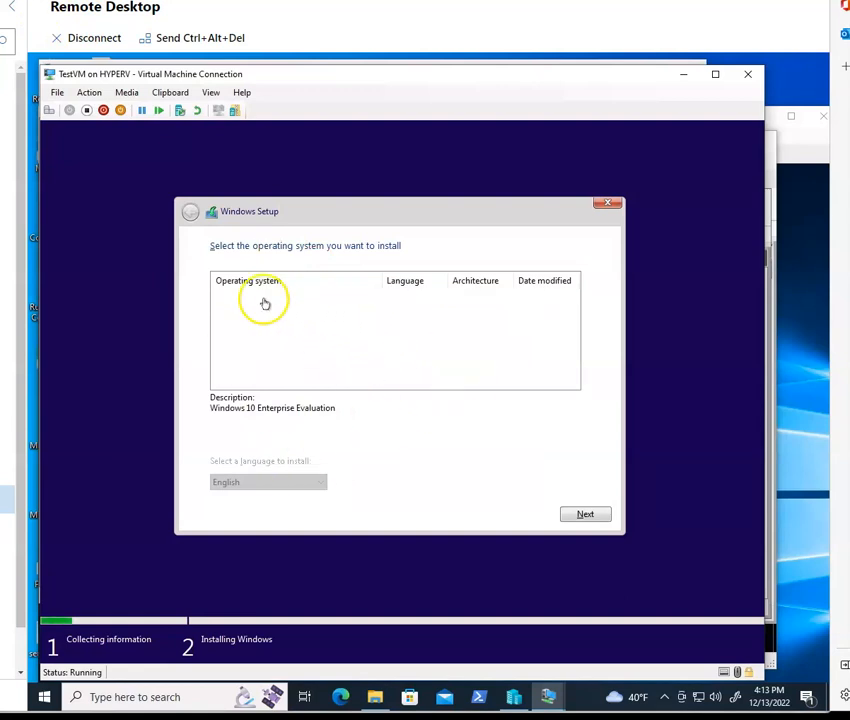
Step: Choose Windows 10 Enterprise Evaluation as the operating system to install and continue
click(586, 513)
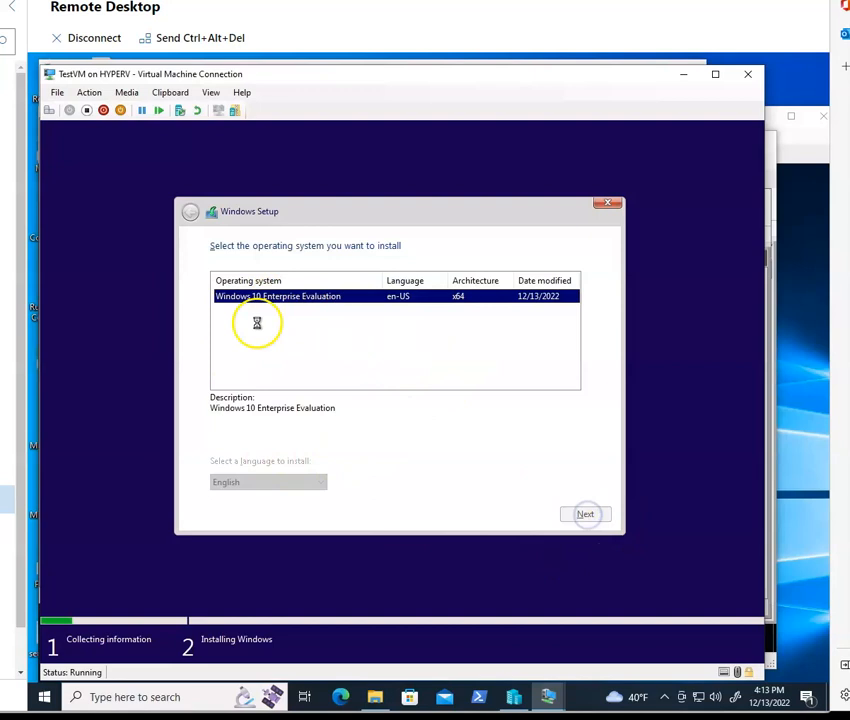
click(585, 515)
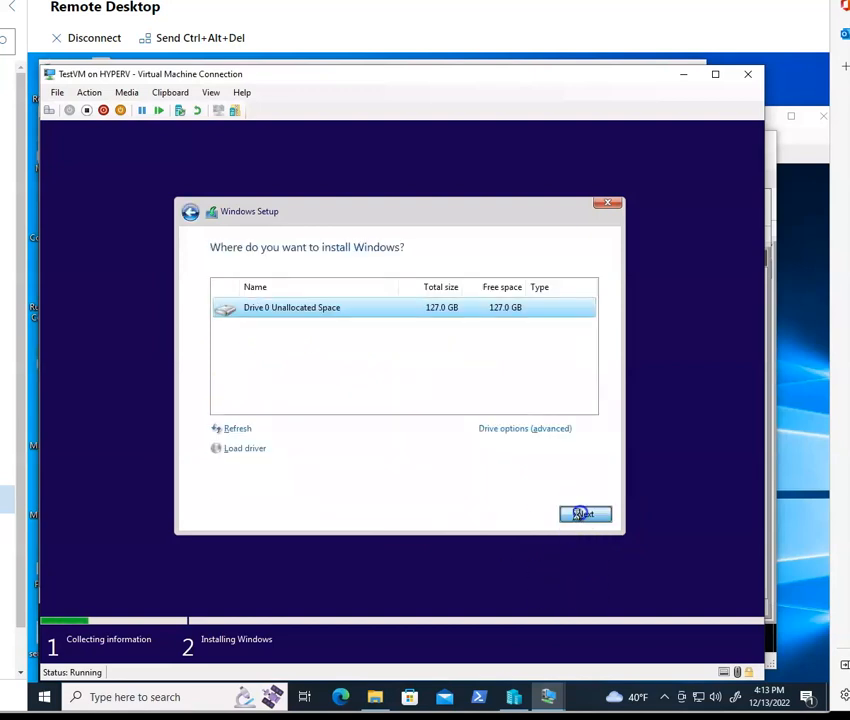